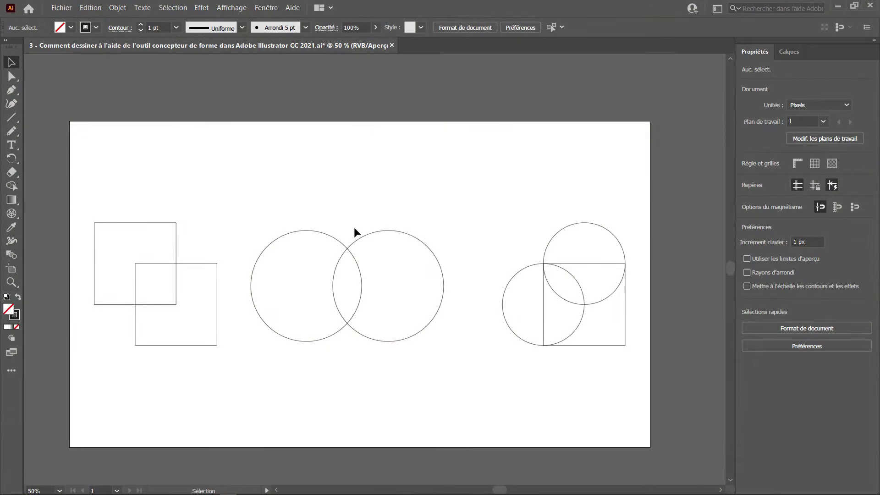
# Pan the artboard up slightly and marquee-select the two overlapping squares on the left
pyautogui.moveTo(392, 375); pyautogui.dragTo(402, 338)
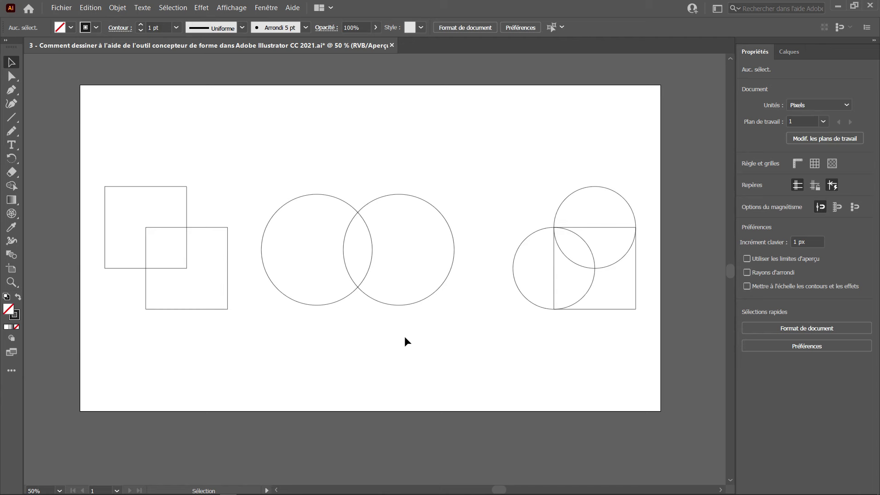
pyautogui.moveTo(95, 127); pyautogui.dragTo(216, 368)
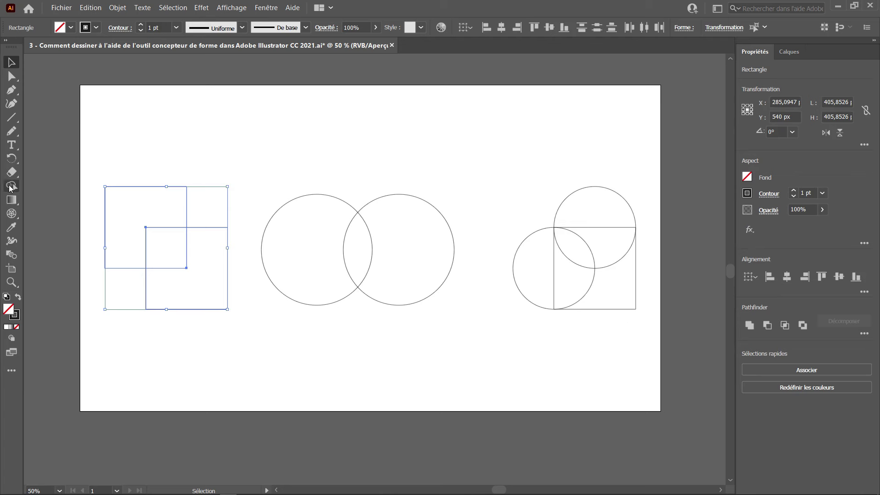
# Switch to the Shape Builder tool to work on the overlapping squares
pyautogui.click(10, 186)
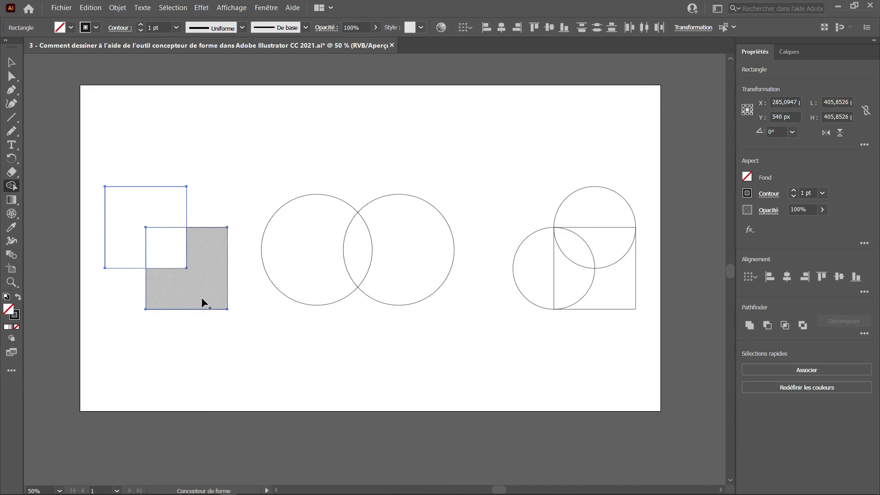
# Copy the square pair straight above and below the original, forming a column of three
pyautogui.press('v')
pyautogui.moveTo(184, 263); pyautogui.dragTo(188, 136)
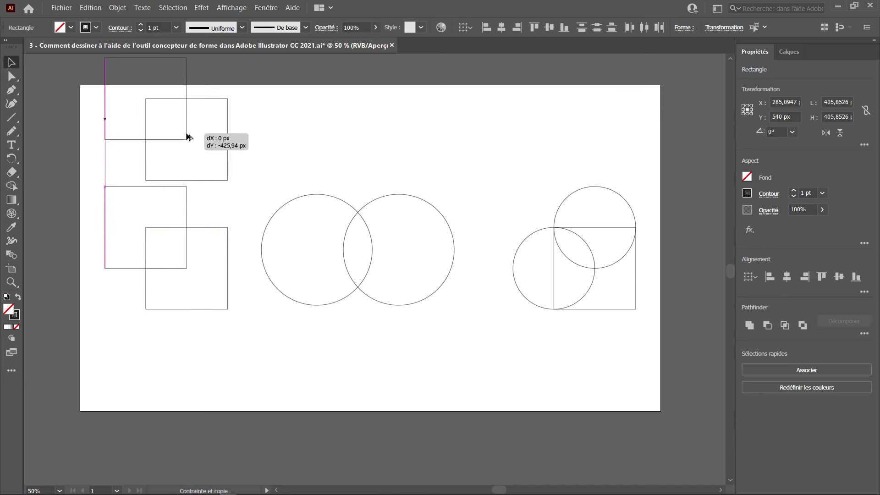
pyautogui.click(185, 254)
pyautogui.moveTo(188, 252)
pyautogui.mouseDown()
pyautogui.moveTo(180, 378)
pyautogui.moveTo(184, 301)
pyautogui.mouseUp()
pyautogui.moveTo(187, 266); pyautogui.dragTo(188, 368)
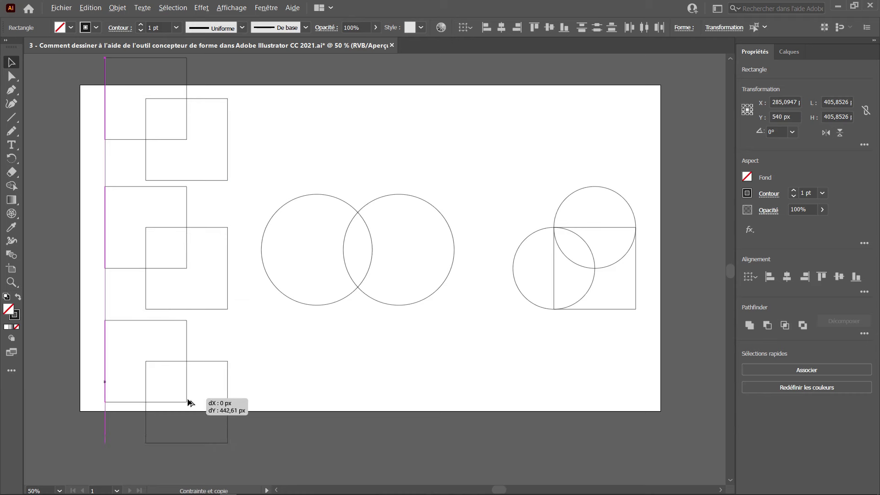
pyautogui.click(248, 361)
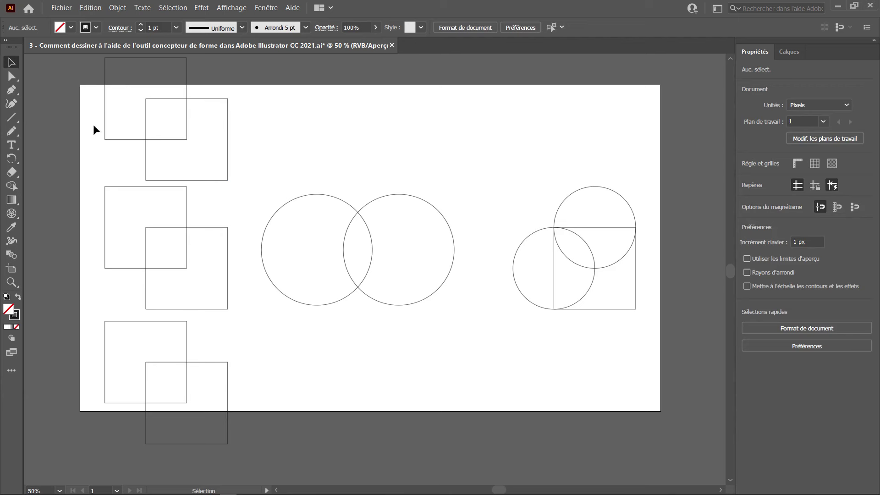
# Select all three square pairs and switch to the Shape Builder tool
pyautogui.moveTo(96, 90); pyautogui.dragTo(206, 163)
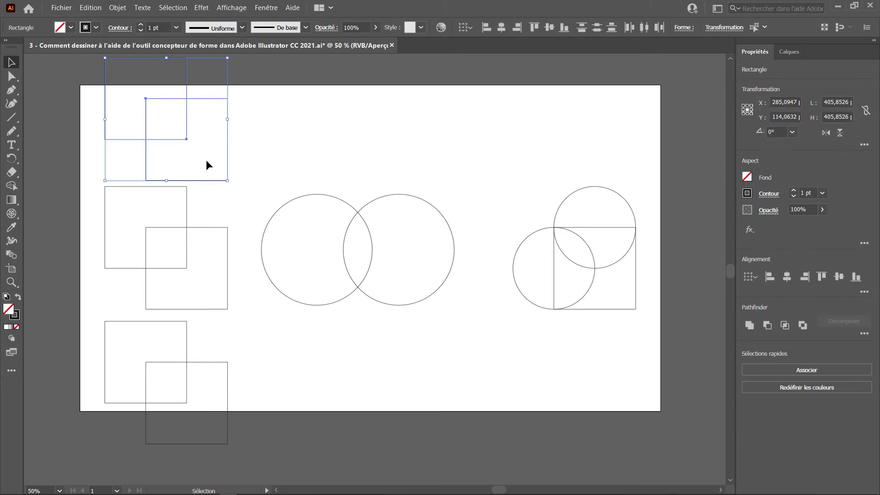
pyautogui.moveTo(72, 104); pyautogui.dragTo(235, 442)
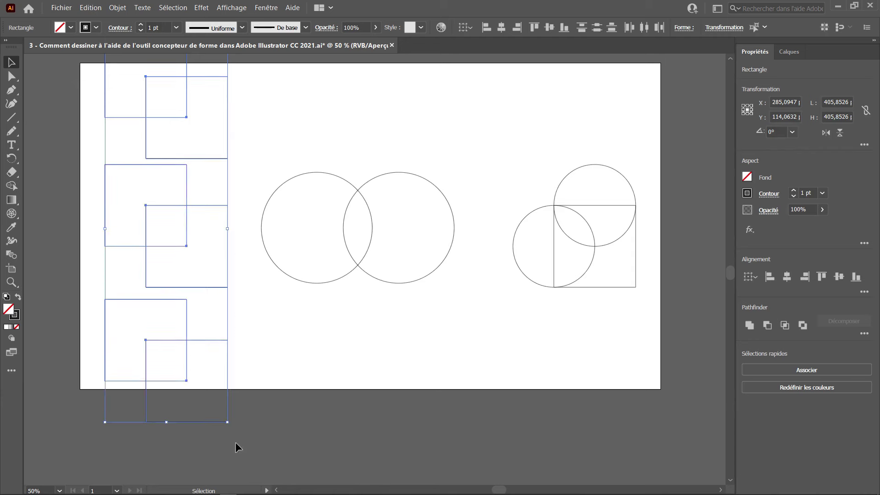
pyautogui.moveTo(282, 365); pyautogui.dragTo(301, 389)
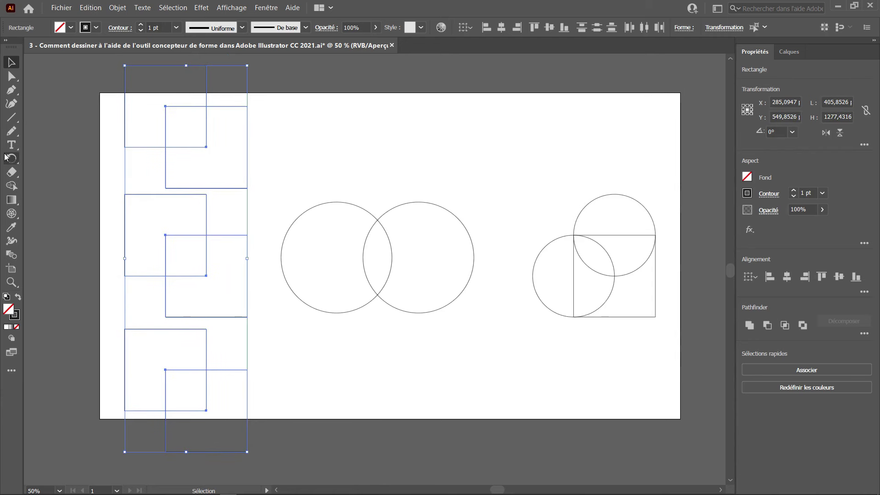
pyautogui.click(17, 190)
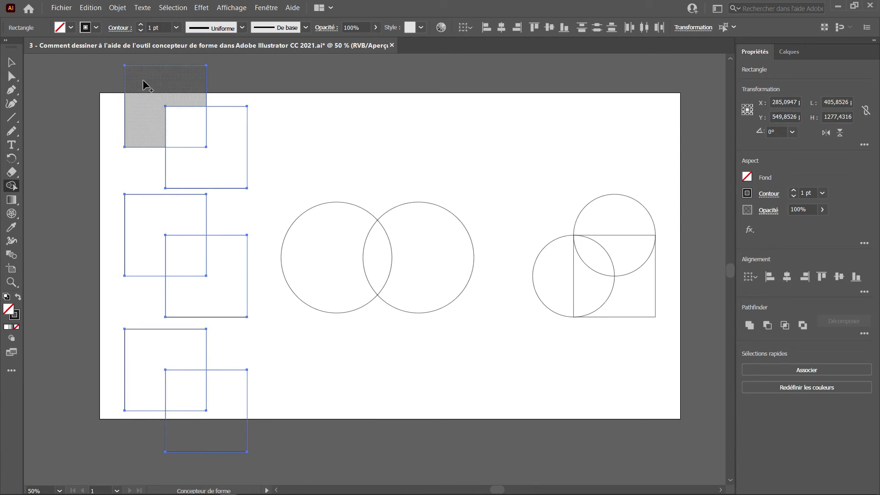
# Merge the top-left square's regions, delete the lower square's region, then undo that deletion
pyautogui.moveTo(145, 85); pyautogui.dragTo(181, 123)
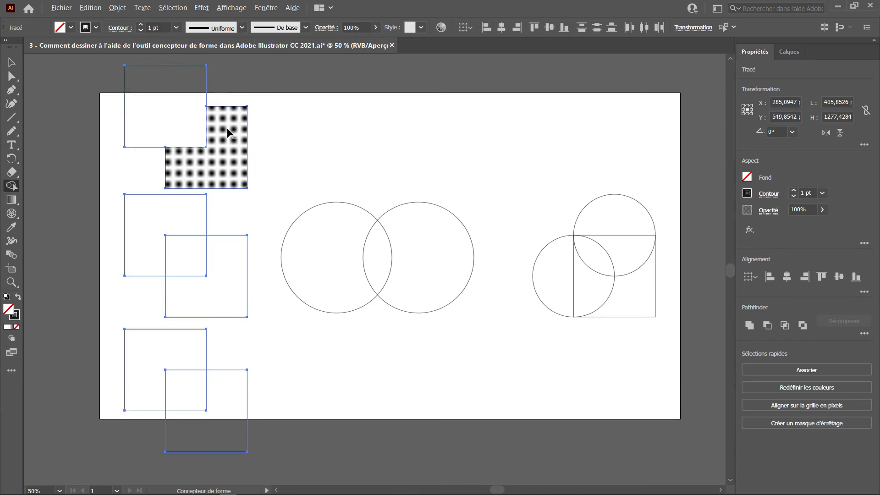
pyautogui.keyDown('alt'); pyautogui.click(232, 137); pyautogui.keyUp('alt')
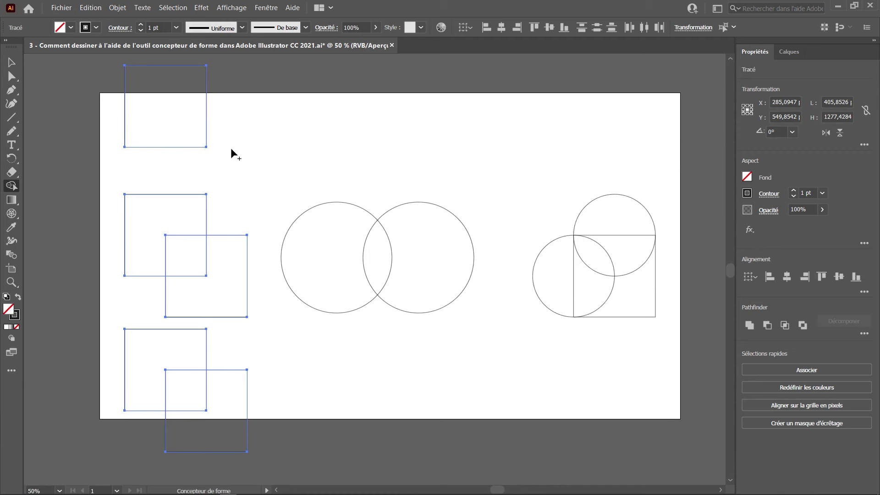
pyautogui.hotkey('ctrl', 'z')
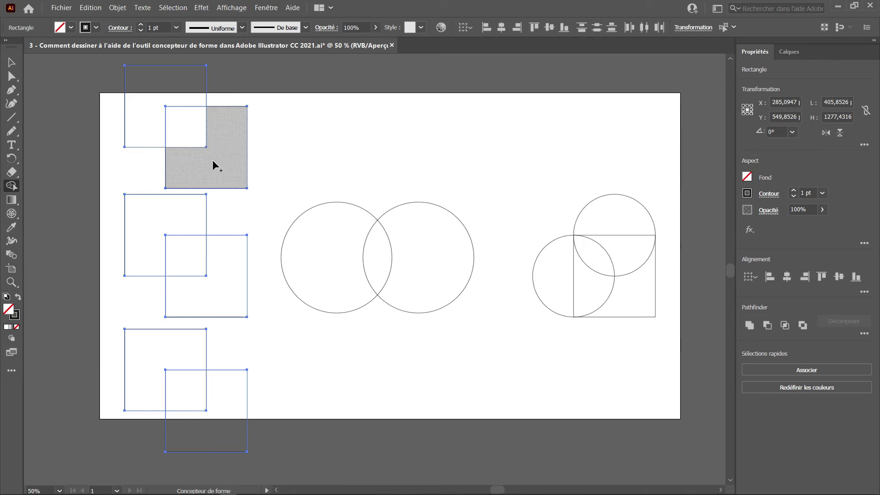
# Swap fill and stroke, pick dark green, and merge the top square's regions into a green shape
pyautogui.click(96, 28)
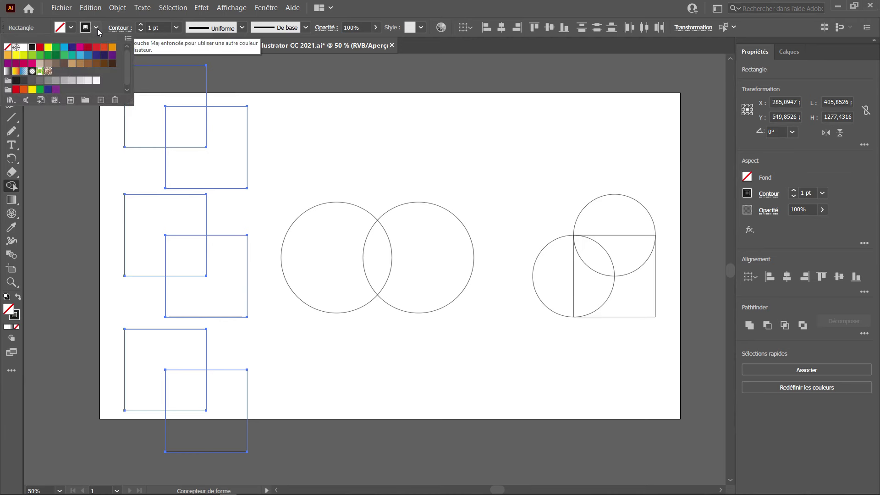
pyautogui.click(71, 27)
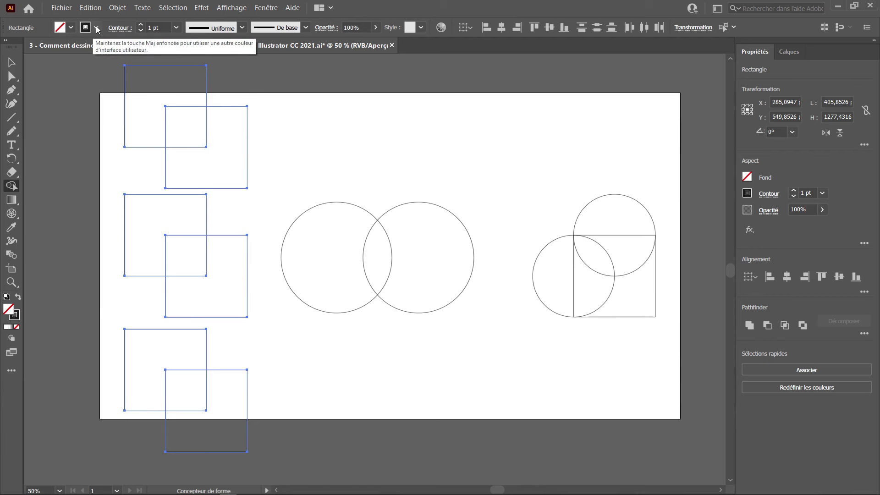
pyautogui.hotkey('shift', 'x')
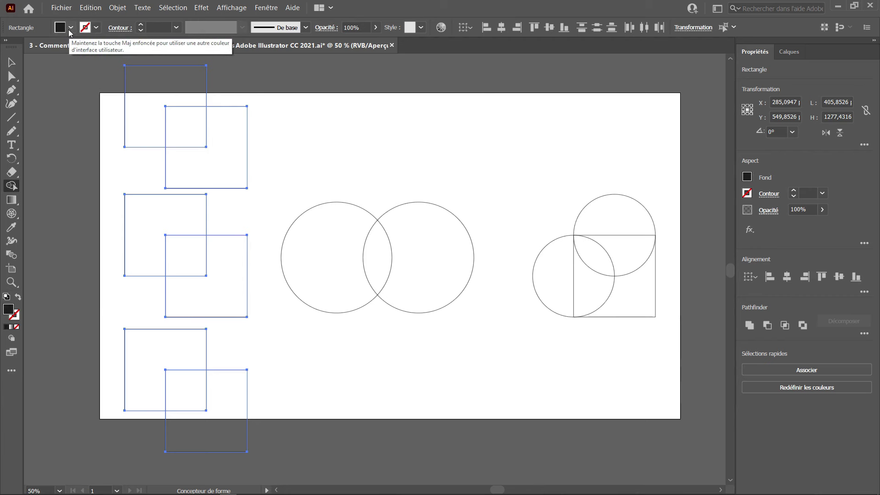
pyautogui.click(96, 29)
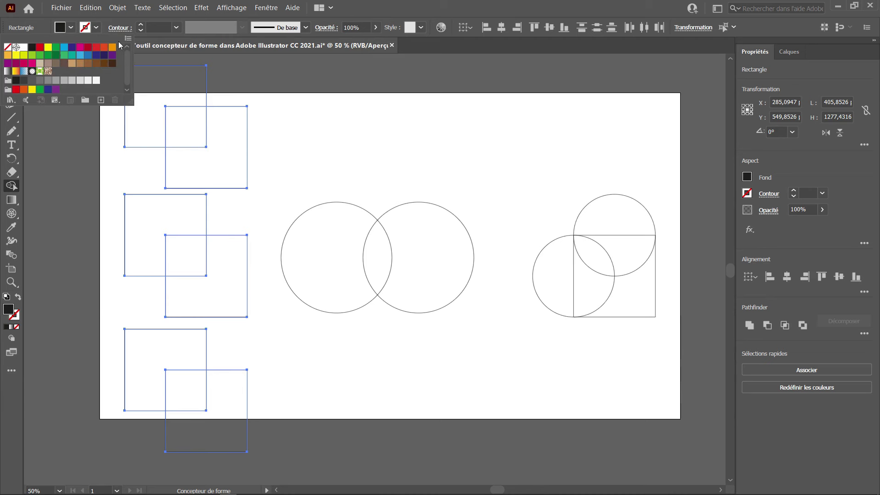
pyautogui.click(60, 57)
pyautogui.click(455, 4)
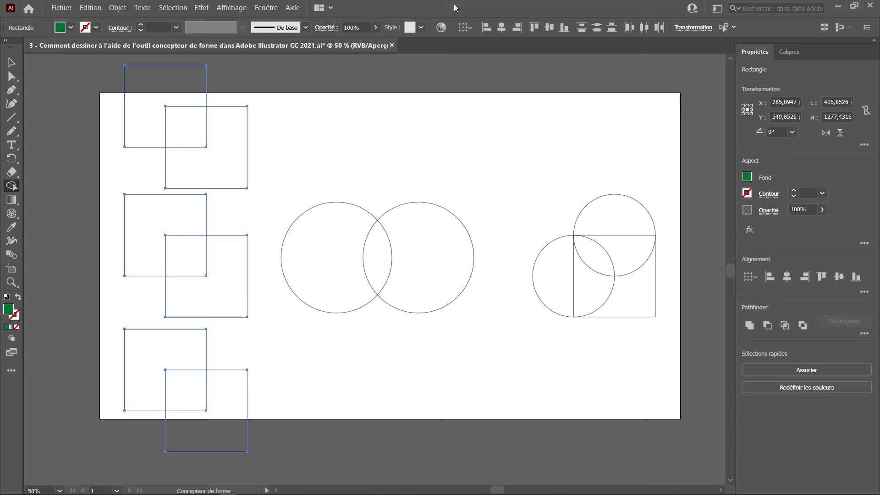
pyautogui.moveTo(160, 74); pyautogui.dragTo(136, 121)
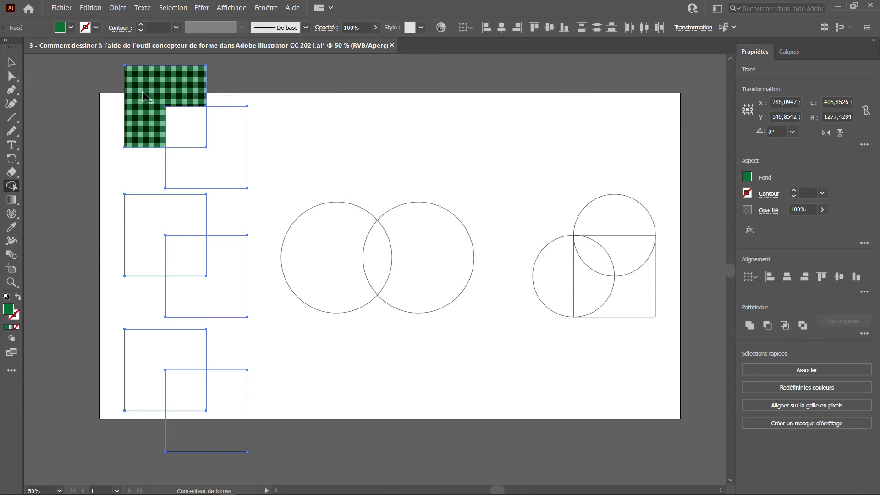
# Fill the top pair's overlap red and the lower-right square's remaining area yellow
pyautogui.click(71, 27)
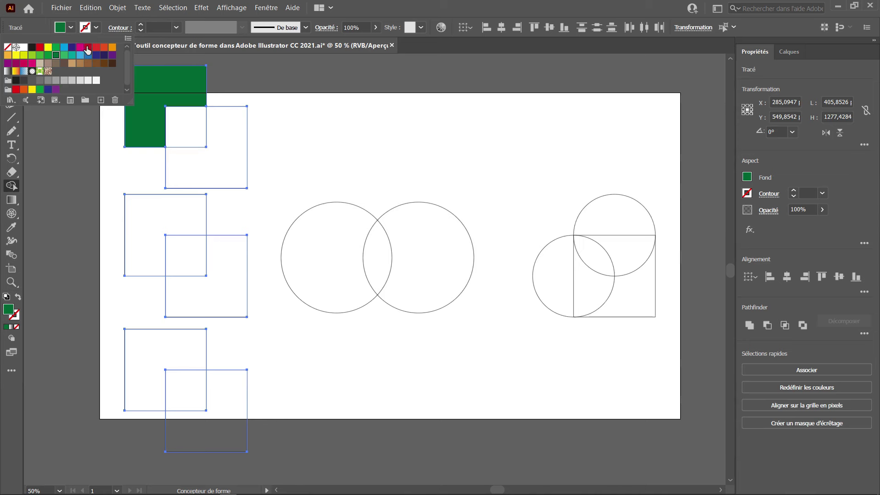
pyautogui.click(40, 47)
pyautogui.click(186, 130)
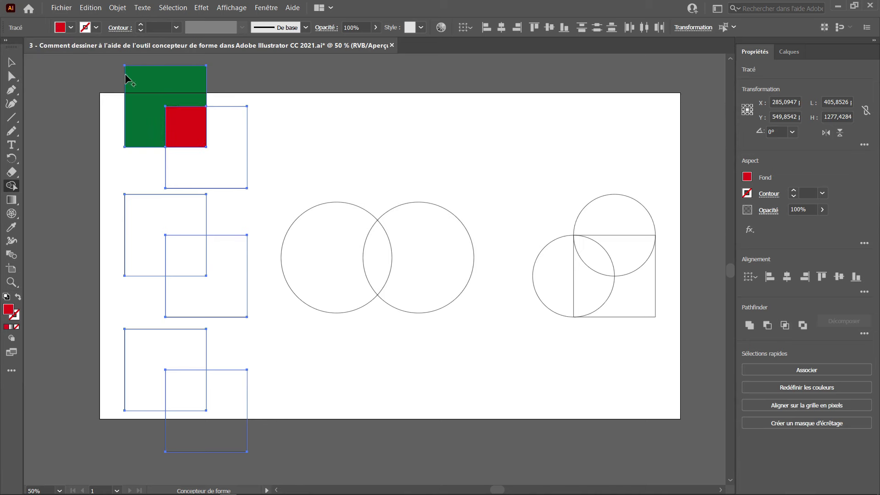
pyautogui.click(71, 28)
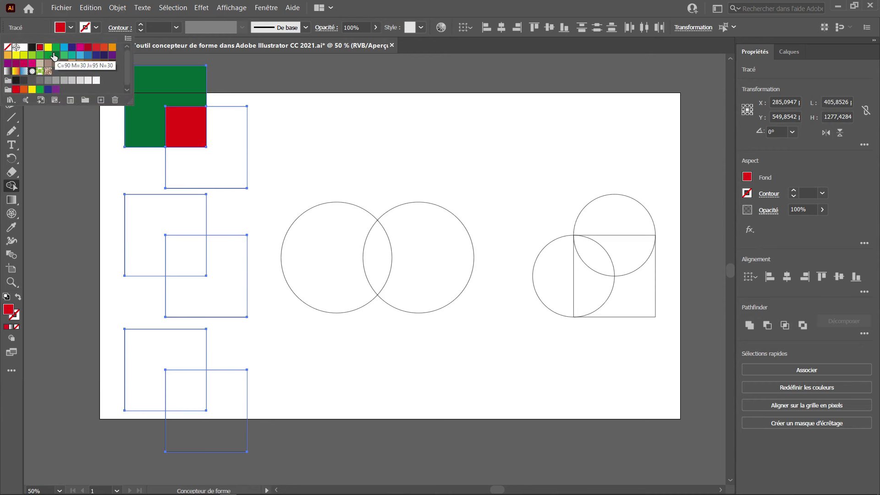
pyautogui.click(48, 47)
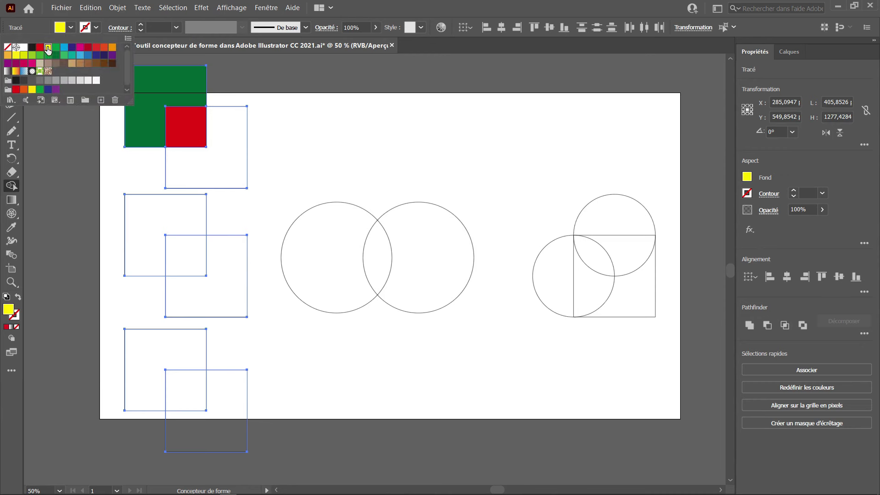
pyautogui.click(226, 173)
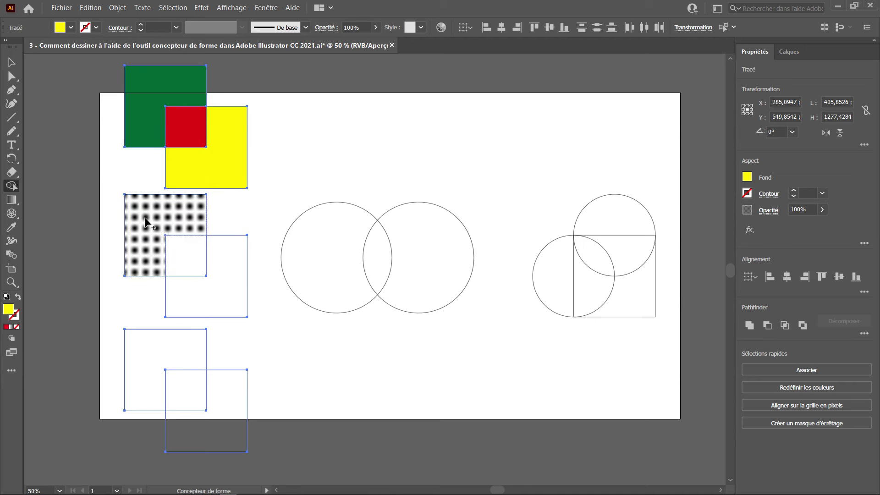
# Merge the middle pair into one yellow shape and trim the bottom pair to a red L
pyautogui.moveTo(144, 213); pyautogui.dragTo(215, 292)
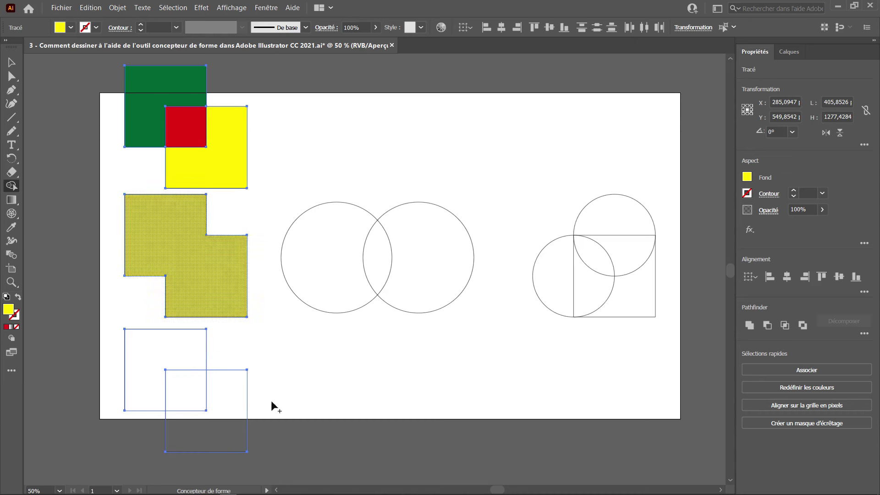
pyautogui.moveTo(185, 394); pyautogui.dragTo(249, 453)
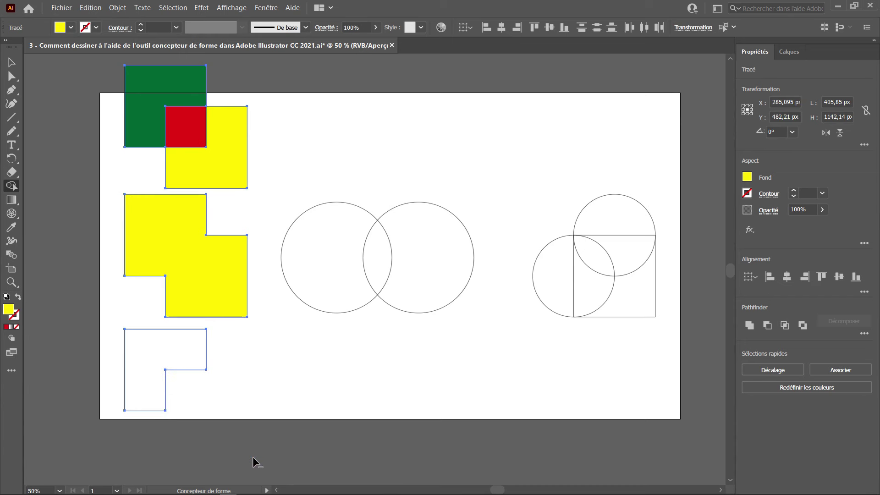
pyautogui.click(71, 28)
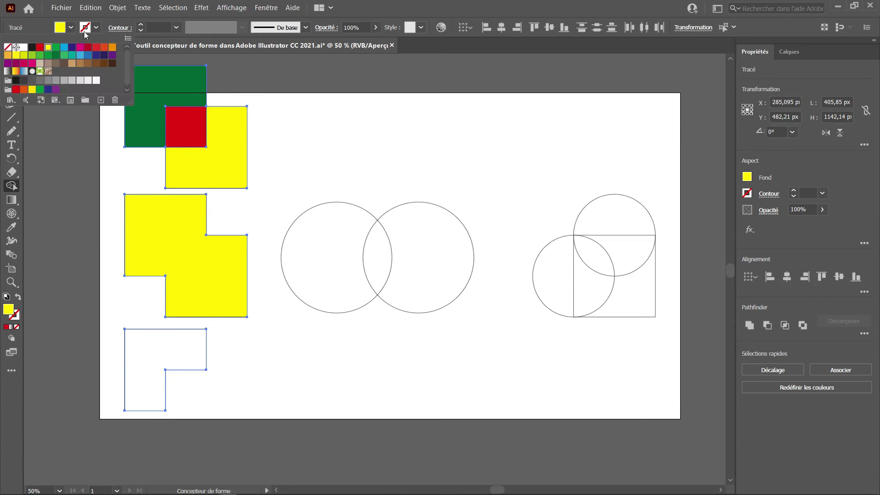
pyautogui.click(96, 47)
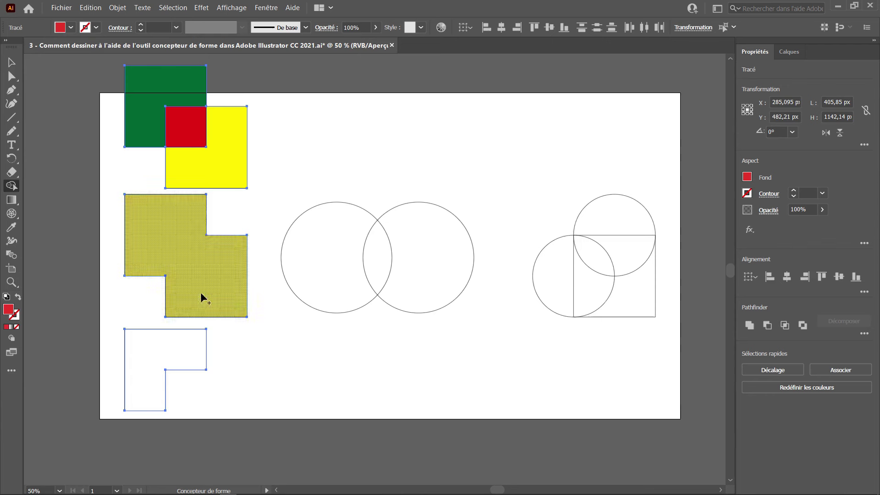
pyautogui.click(137, 398)
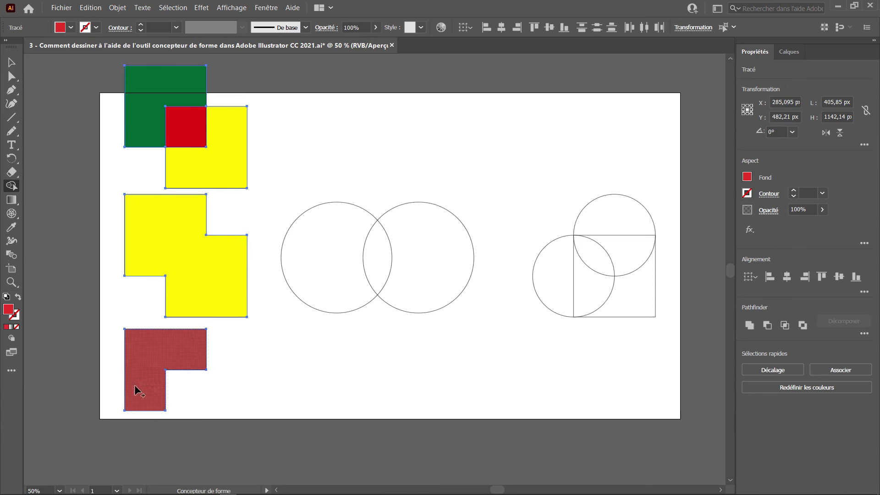
# Set the stroke of the three coloured left-column shapes to None, then select the two circles
pyautogui.press('v')
pyautogui.click(267, 370)
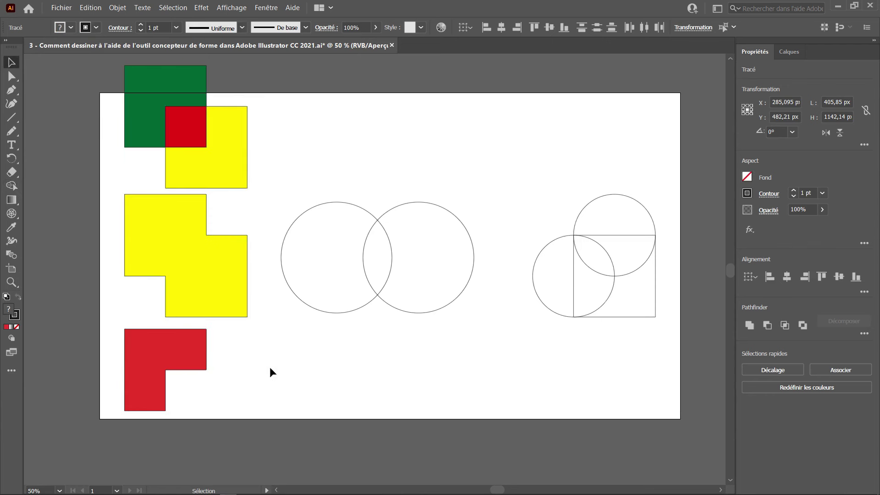
pyautogui.moveTo(91, 82); pyautogui.dragTo(213, 395)
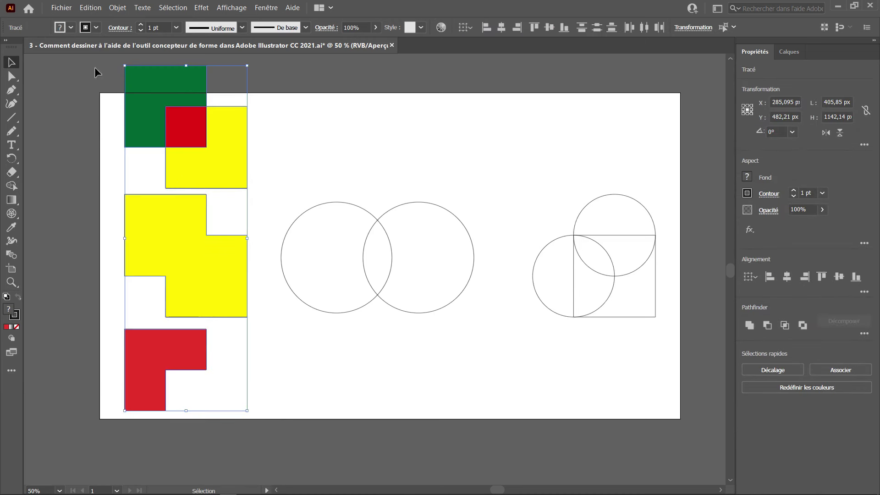
pyautogui.click(95, 28)
pyautogui.click(7, 47)
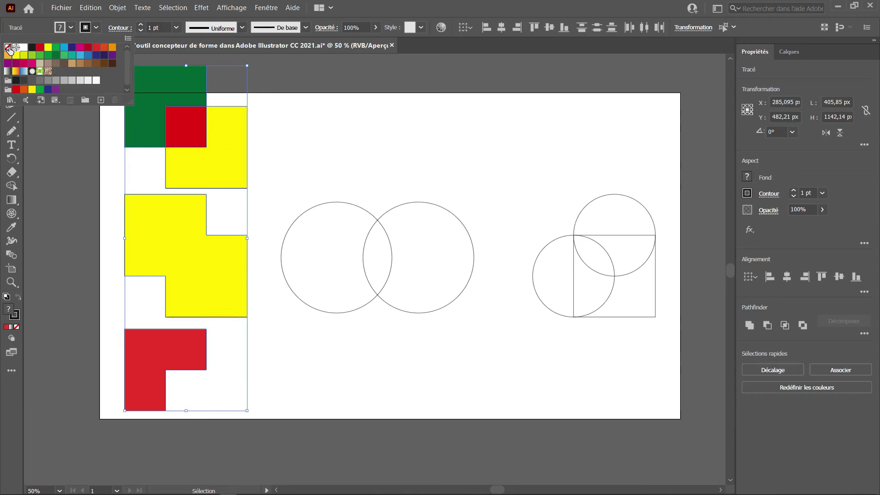
pyautogui.click(286, 133)
pyautogui.moveTo(353, 324); pyautogui.dragTo(278, 289)
pyautogui.moveTo(129, 319); pyautogui.dragTo(325, 103)
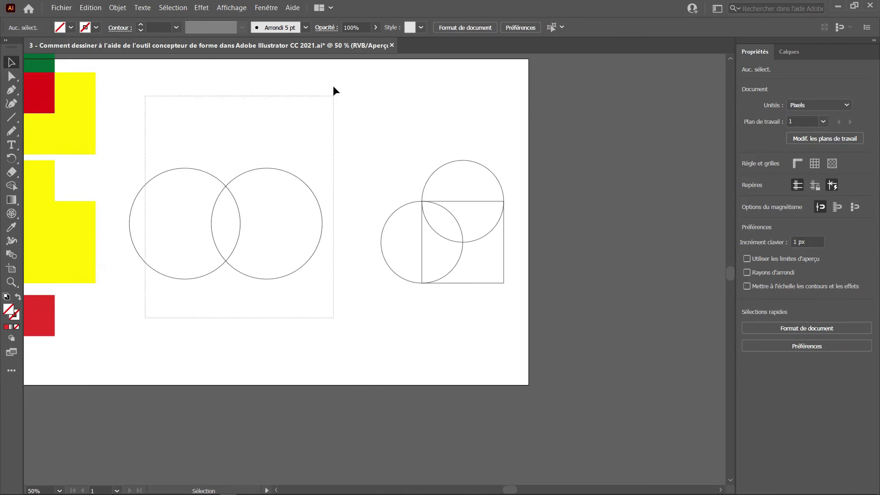
# Use Shape Builder on each circle to split them into two crescents and a central lens
pyautogui.click(12, 185)
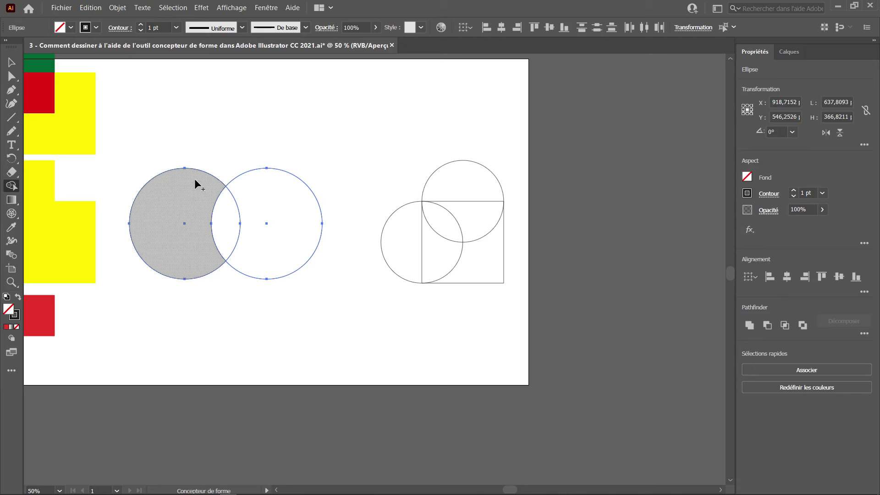
pyautogui.moveTo(195, 177)
pyautogui.mouseDown()
pyautogui.moveTo(170, 205)
pyautogui.moveTo(171, 256)
pyautogui.mouseUp()
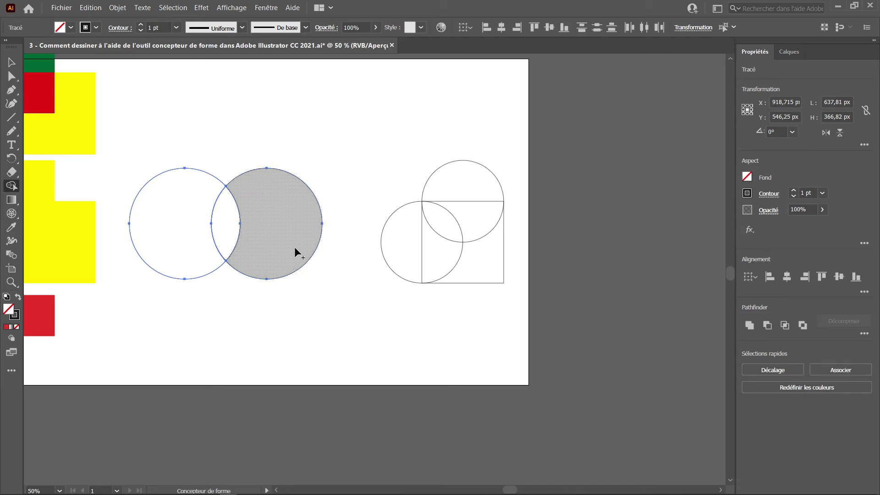
pyautogui.moveTo(289, 258); pyautogui.dragTo(289, 261)
# Move the left and right crescents outward from the lens, then deselect
pyautogui.press('v')
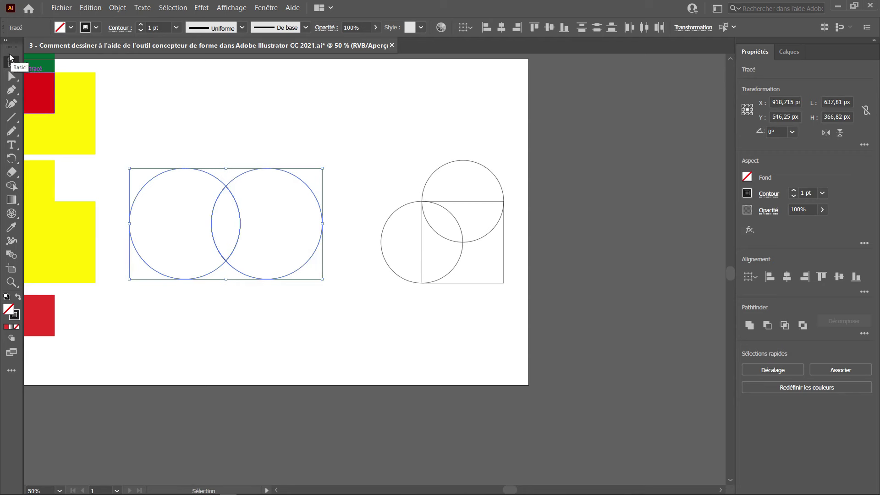
pyautogui.click(304, 265)
pyautogui.moveTo(323, 229); pyautogui.dragTo(348, 227)
pyautogui.moveTo(207, 173); pyautogui.dragTo(181, 168)
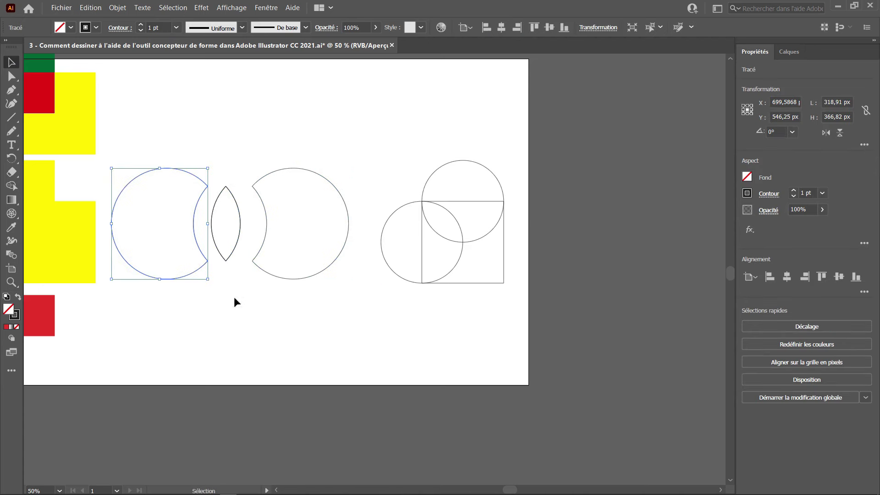
pyautogui.moveTo(262, 223); pyautogui.dragTo(256, 224)
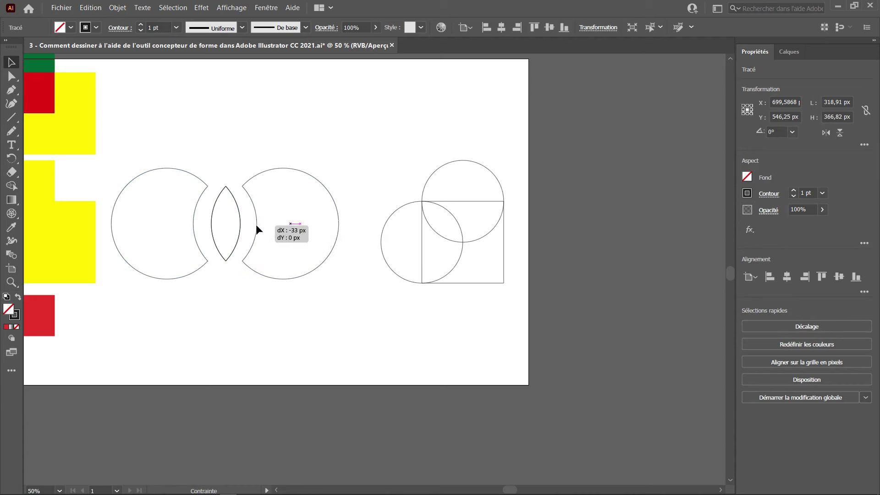
pyautogui.click(247, 298)
# Select both circles and the square on the right together
pyautogui.moveTo(397, 143); pyautogui.dragTo(469, 277)
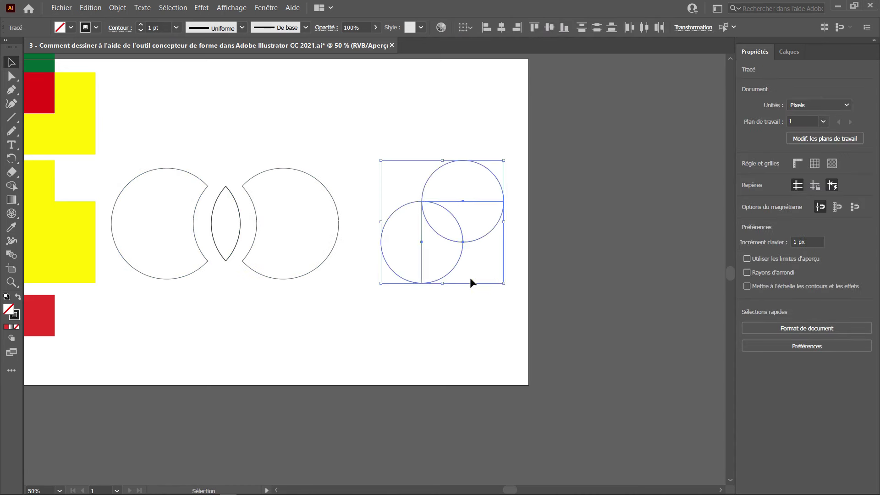
pyautogui.hscroll(3, 470, 276)
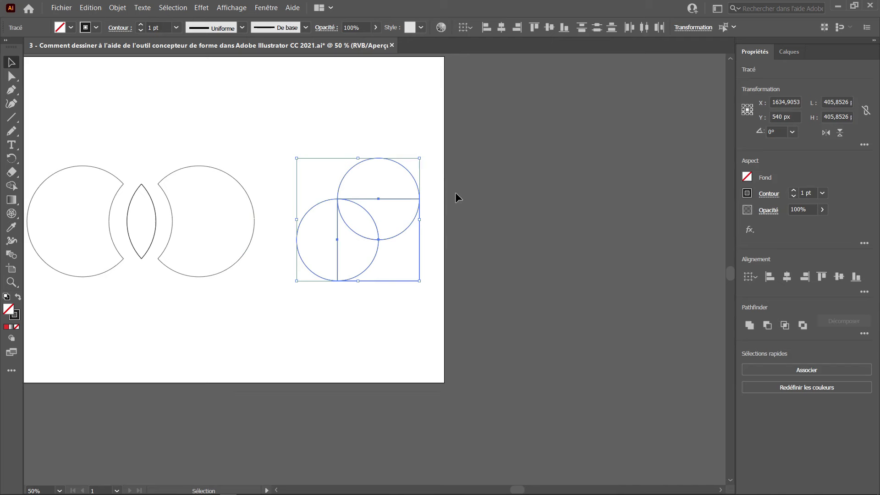
pyautogui.click(453, 207)
pyautogui.click(419, 239)
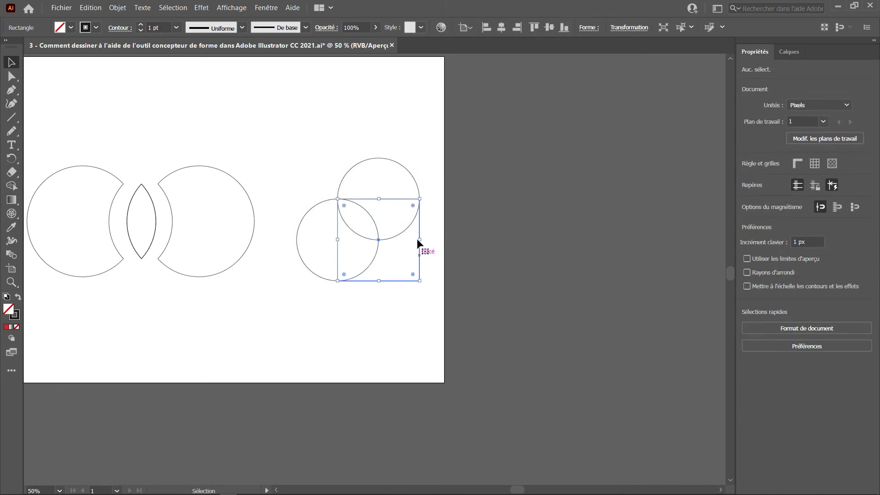
pyautogui.moveTo(320, 175); pyautogui.dragTo(430, 332)
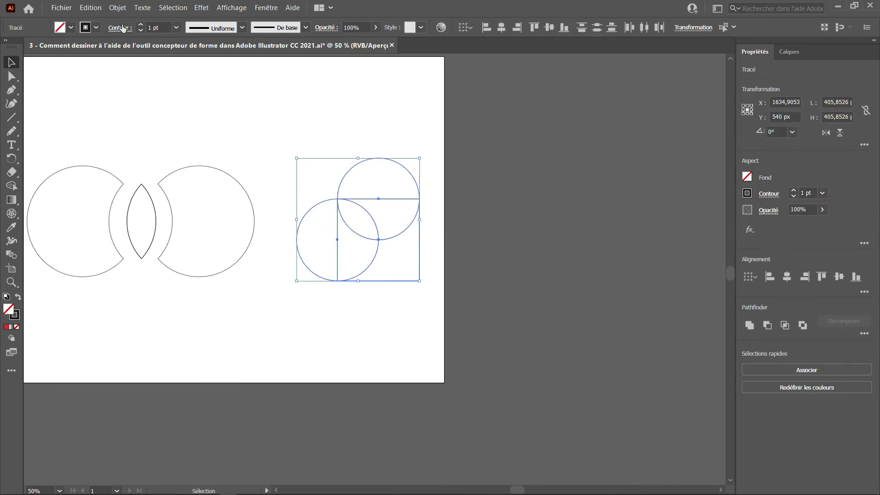
pyautogui.hotkey('shift', 'x')
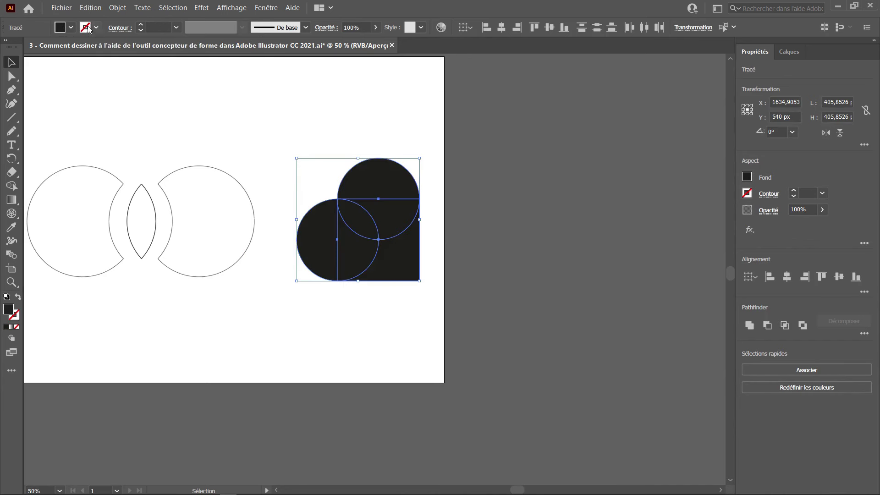
pyautogui.hotkey('shift', 'x')
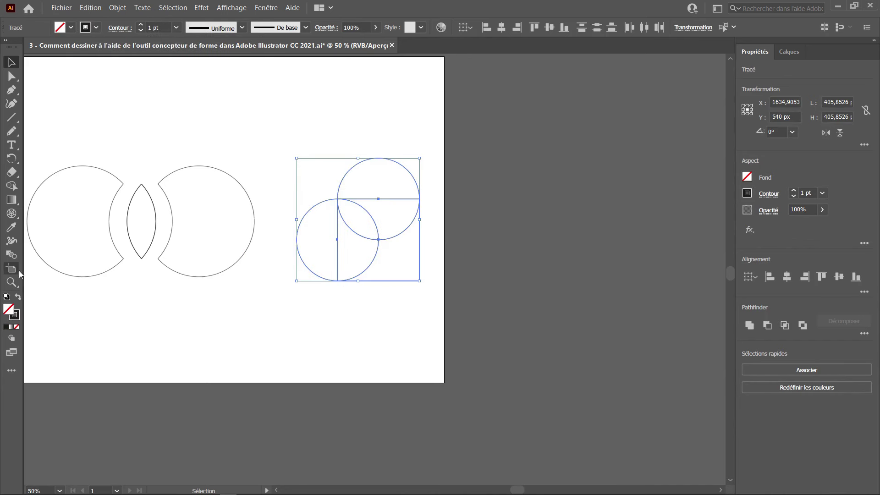
# Set the fill to magenta and merge both circles and the square into a heart
pyautogui.click(11, 187)
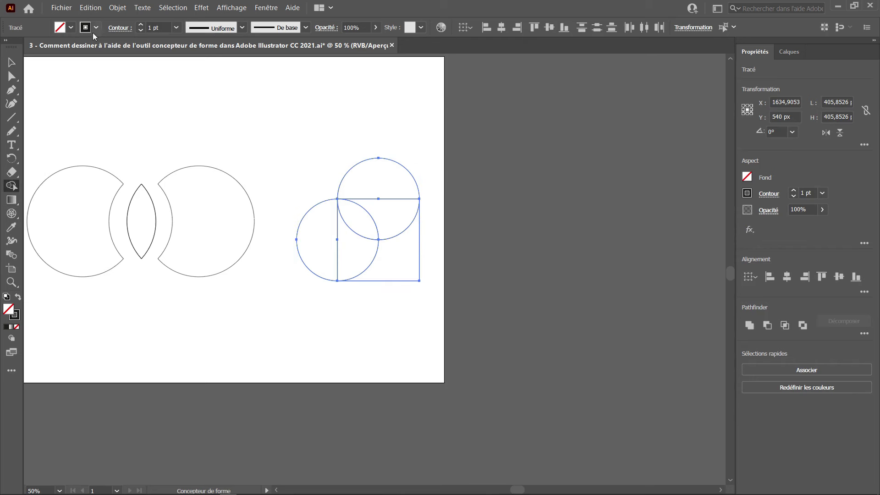
pyautogui.hotkey('shift', 'x')
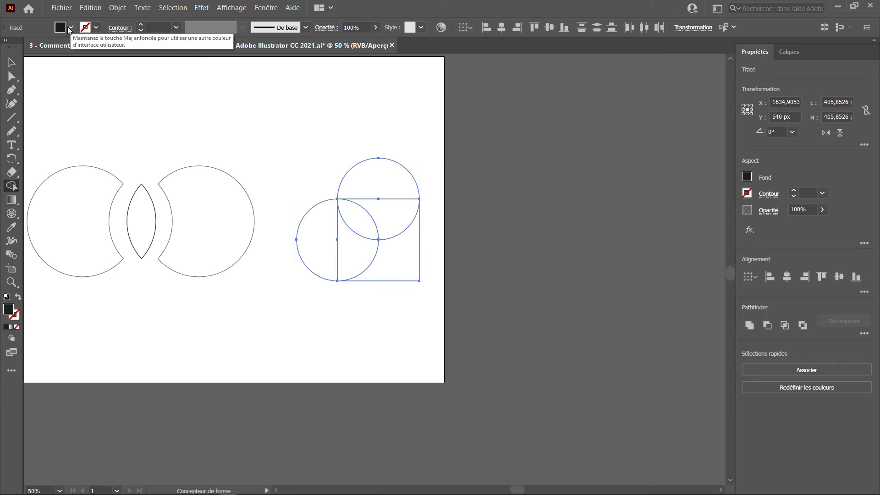
pyautogui.click(71, 27)
pyautogui.click(80, 50)
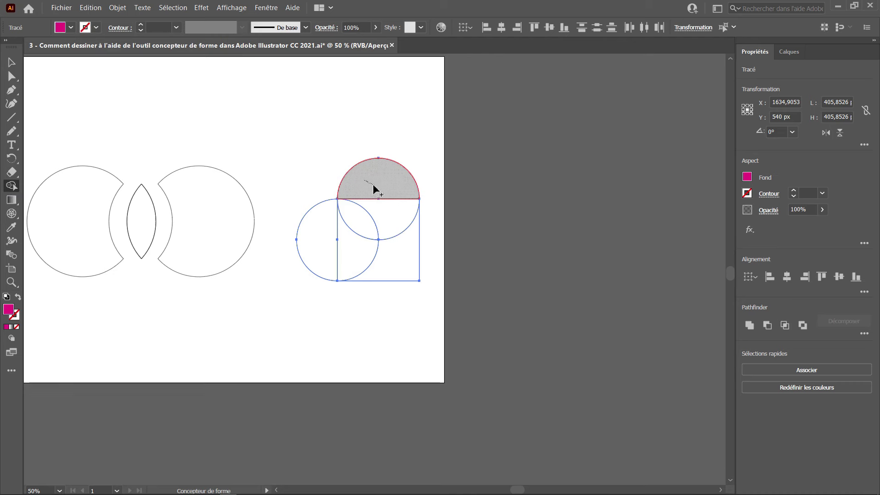
pyautogui.moveTo(375, 197); pyautogui.dragTo(351, 252)
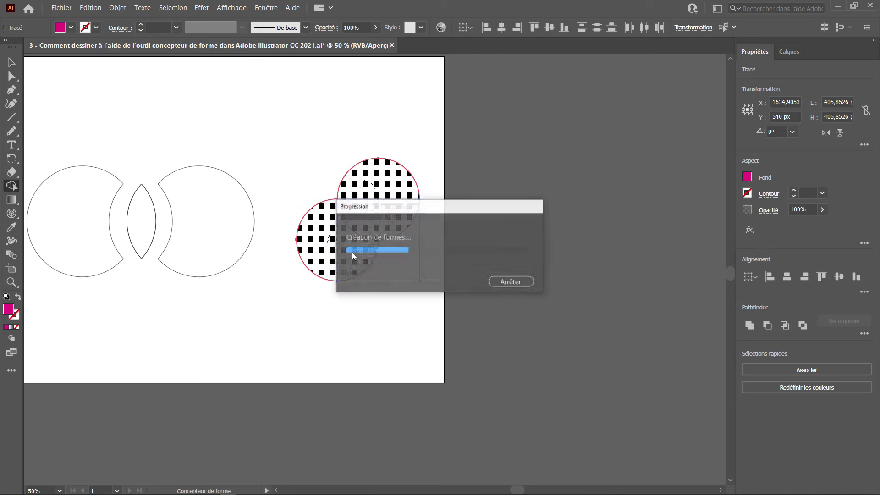
pyautogui.moveTo(382, 216); pyautogui.dragTo(409, 257)
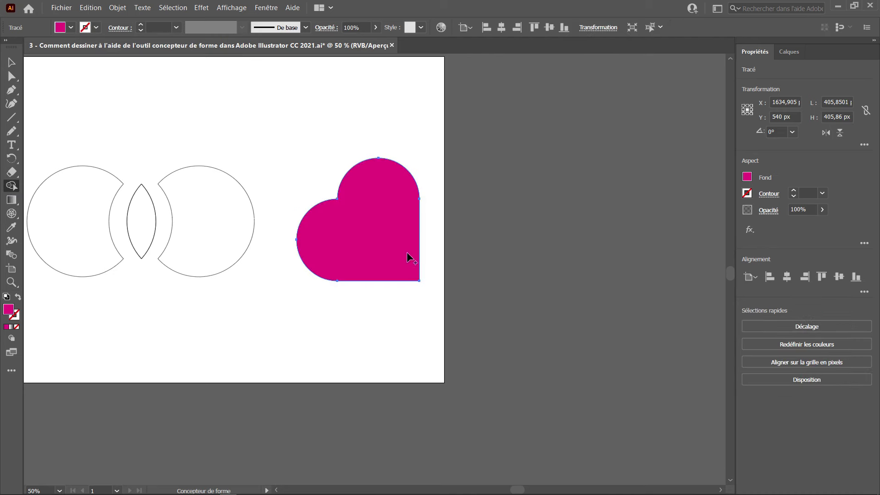
# Set the magenta heart's stroke to None
pyautogui.press('v')
pyautogui.click(424, 229)
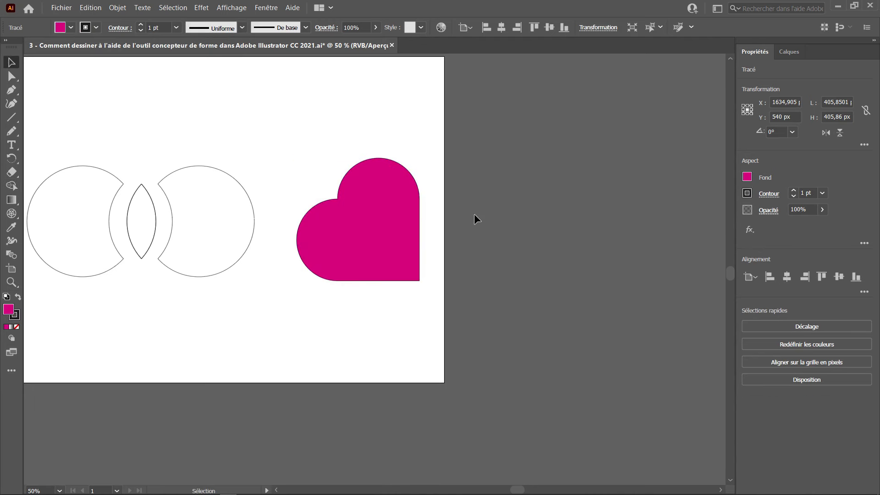
pyautogui.click(406, 232)
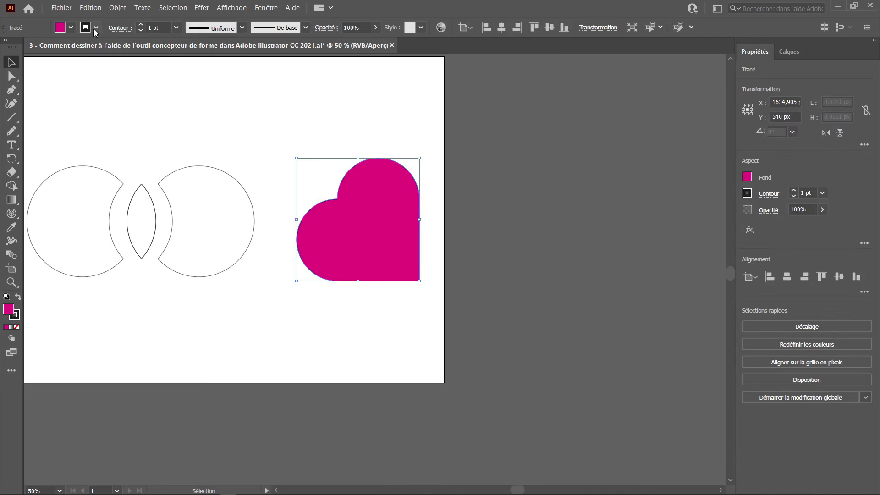
pyautogui.click(96, 27)
pyautogui.click(8, 46)
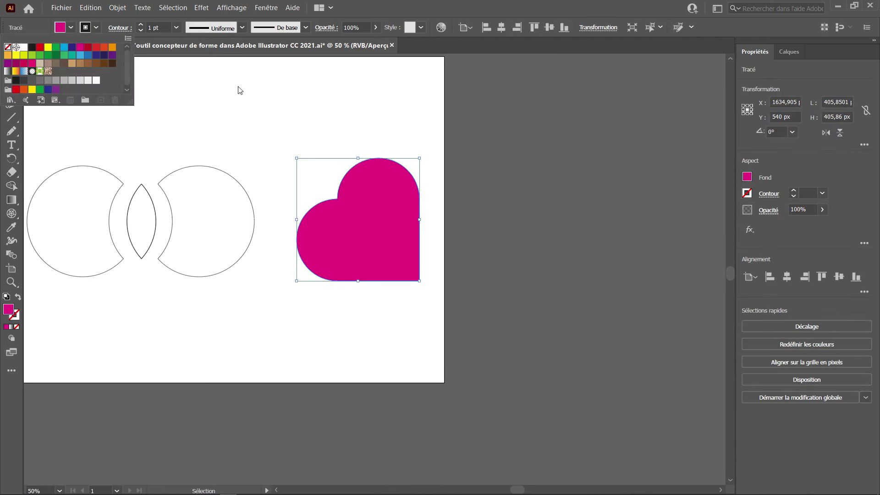
pyautogui.click(435, 234)
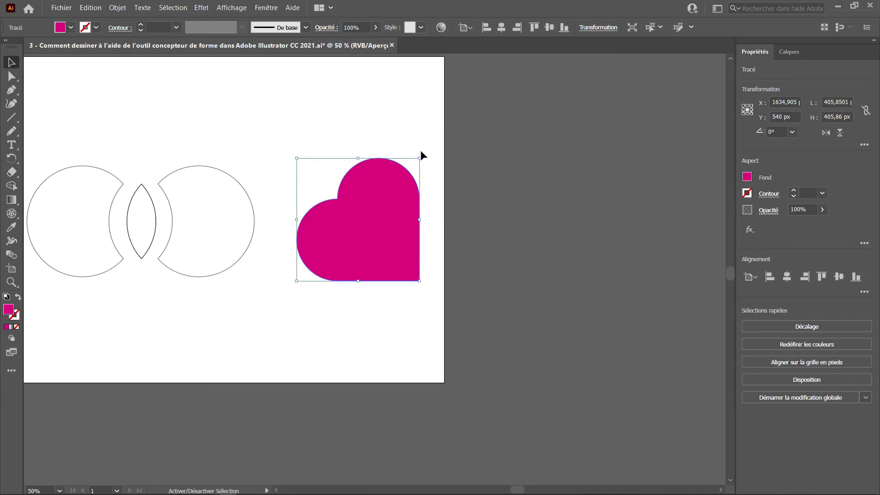
# Rotate the heart 45° upright and nudge the yellow and green squares slightly
pyautogui.moveTo(431, 157); pyautogui.dragTo(482, 196)
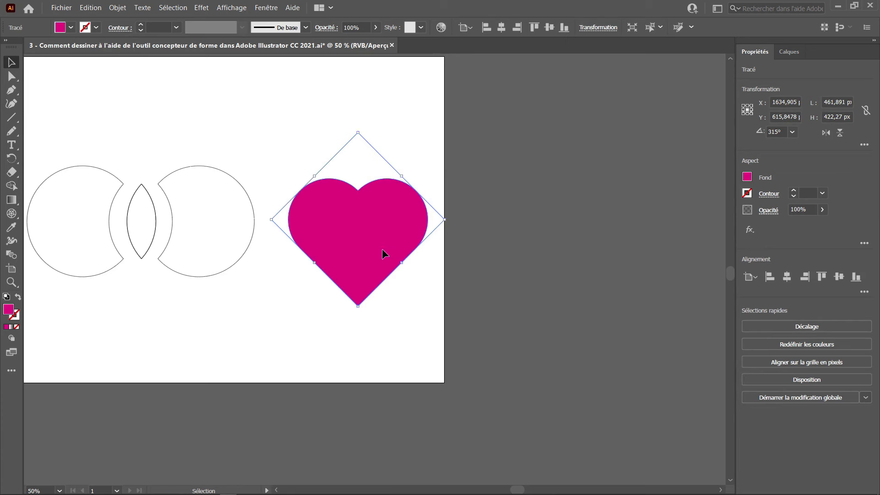
pyautogui.hotkey('ctrl', '-')
pyautogui.hotkey('ctrl', '-')
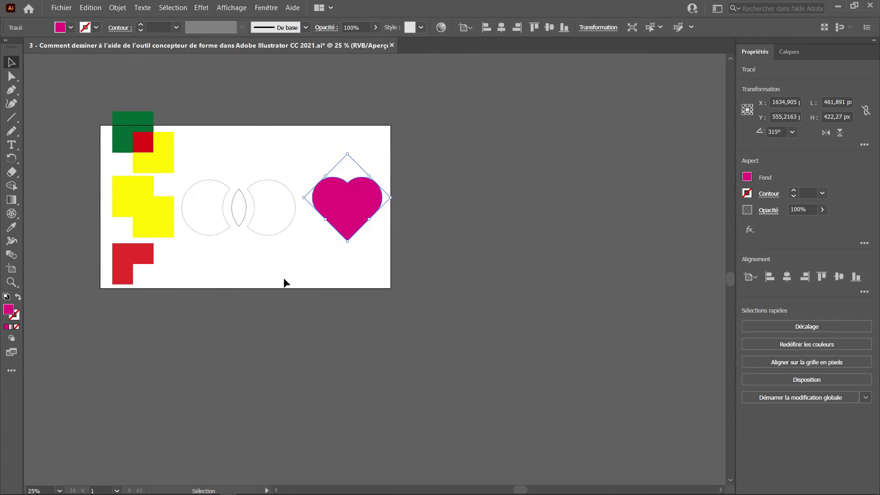
pyautogui.hotkey('ctrl', '+')
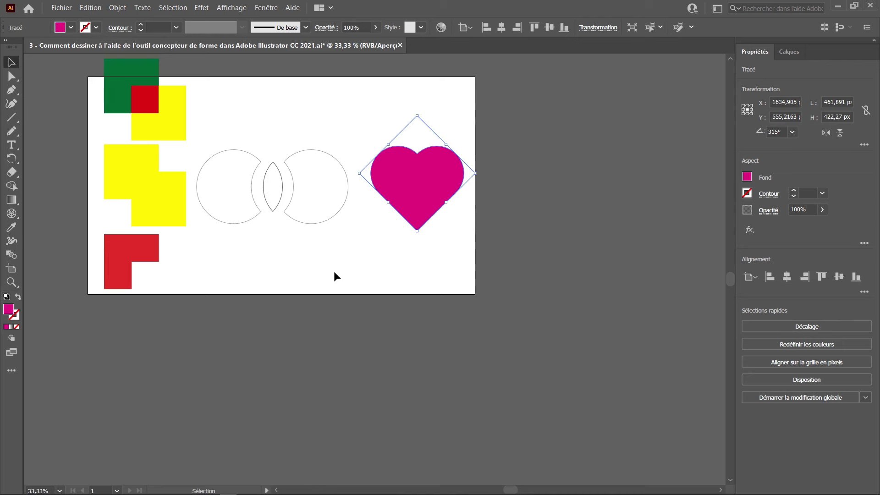
pyautogui.moveTo(174, 122); pyautogui.dragTo(179, 126)
pyautogui.moveTo(112, 70); pyautogui.dragTo(109, 68)
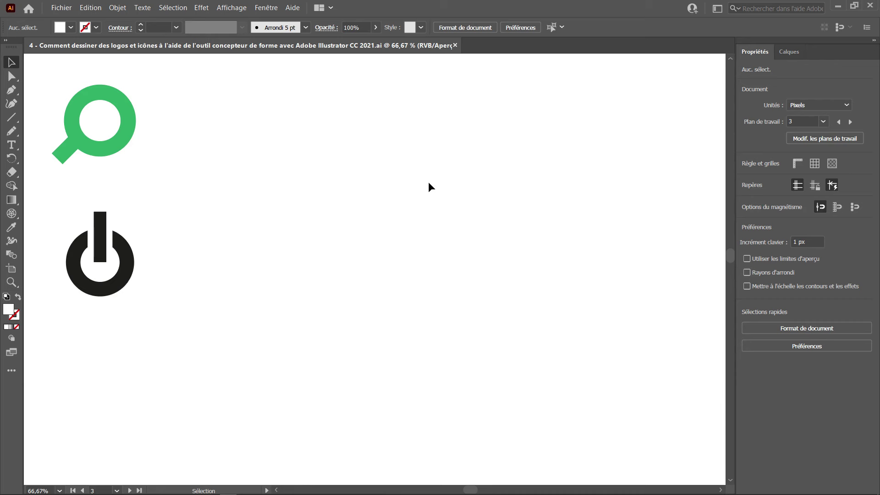
# Select the green magnifier icon in the logos-and-icons document
pyautogui.click(127, 143)
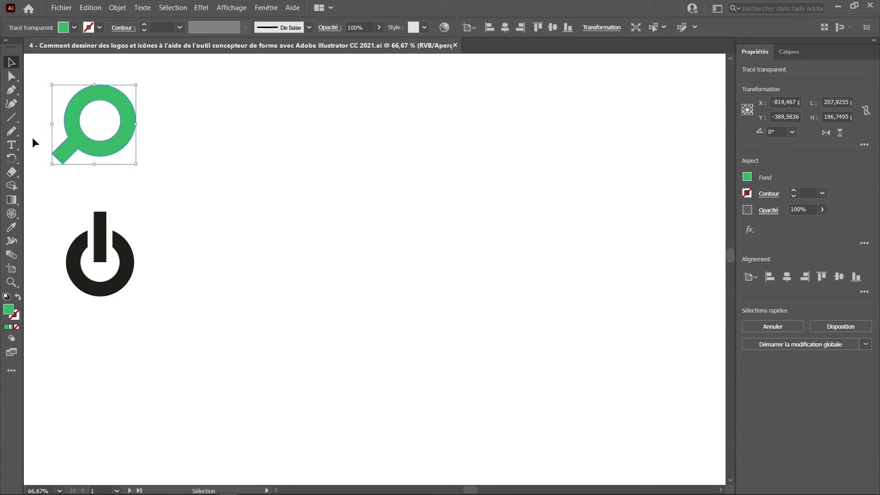
# Draw a roughly 309 px green circle near the top centre with the Ellipse tool
pyautogui.click(19, 117)
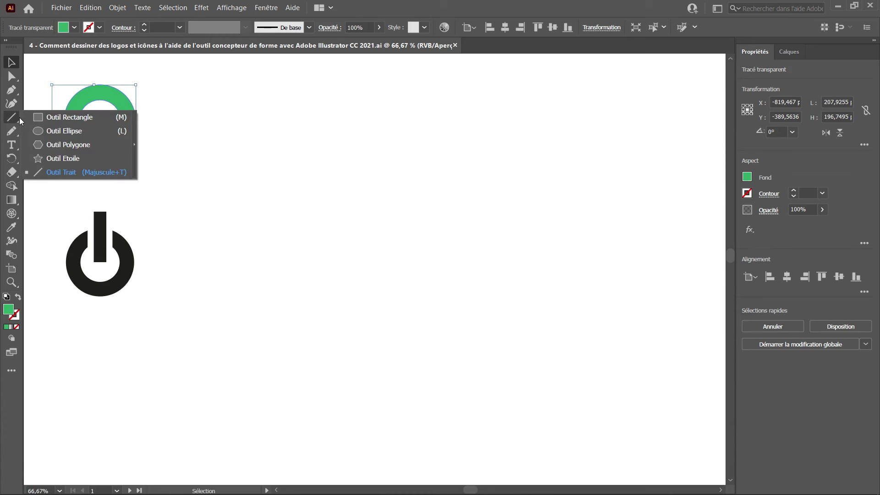
pyautogui.click(60, 131)
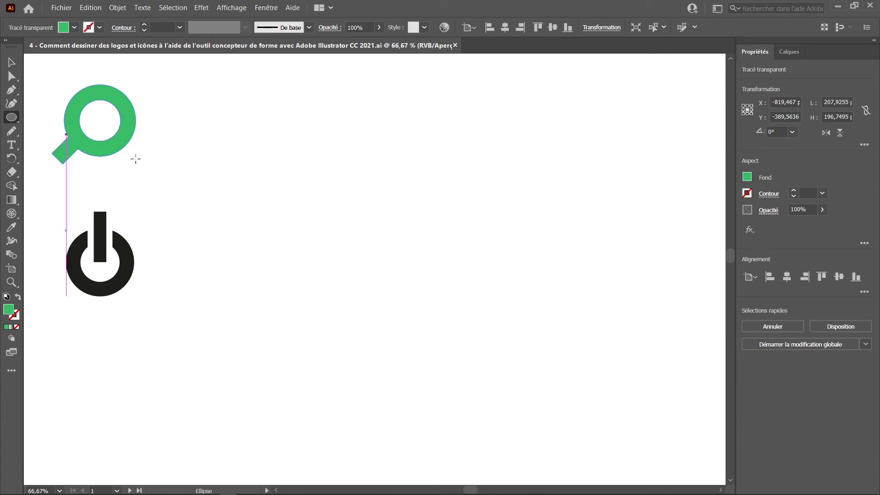
pyautogui.moveTo(315, 111); pyautogui.dragTo(439, 211)
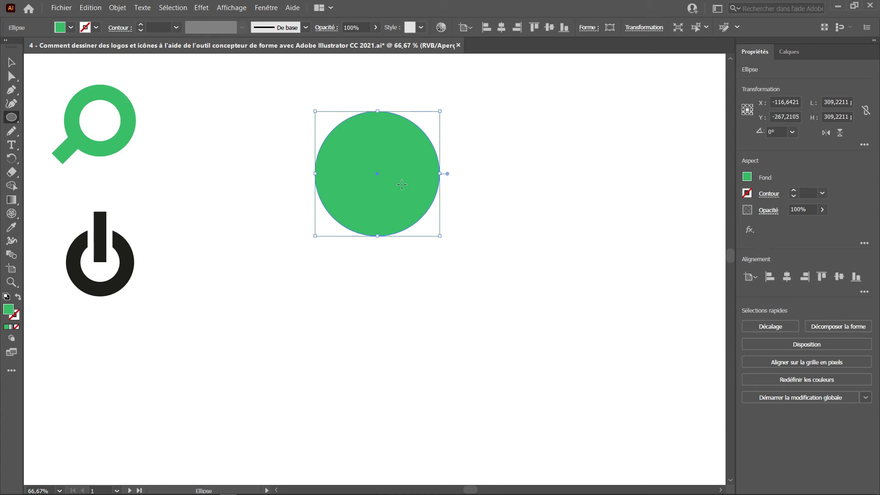
pyautogui.press('v')
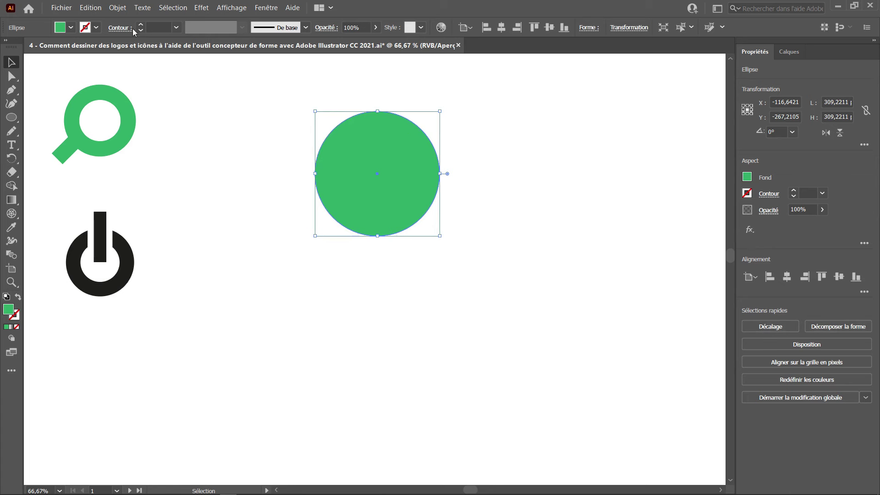
# Copy the green circle, paste the copy in front, and sample white onto it
pyautogui.click(90, 7)
pyautogui.click(111, 53)
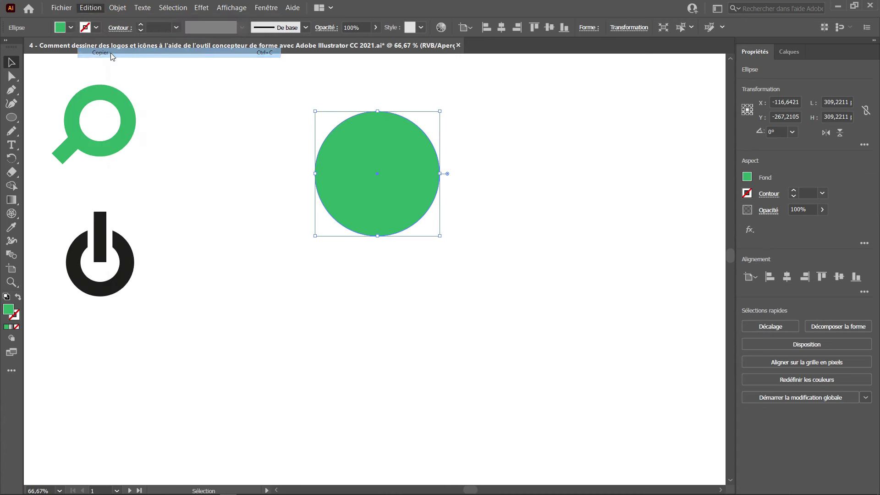
pyautogui.click(87, 8)
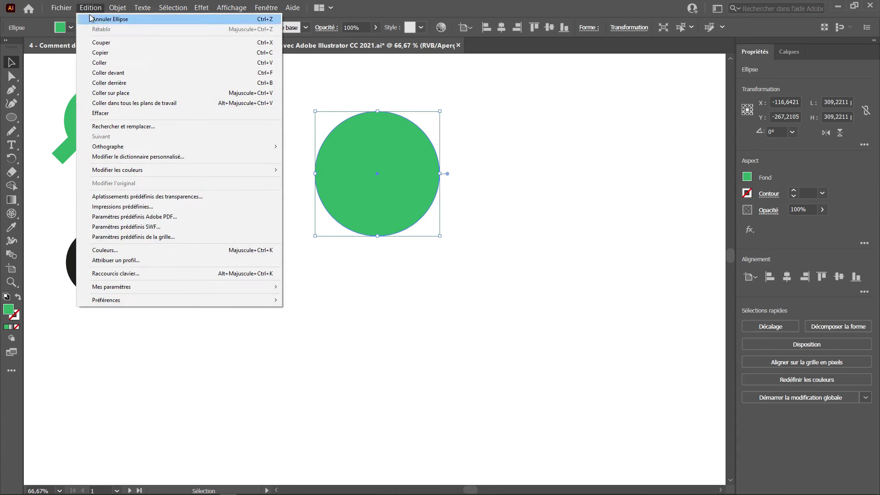
pyautogui.click(113, 72)
pyautogui.moveTo(376, 202); pyautogui.dragTo(513, 185)
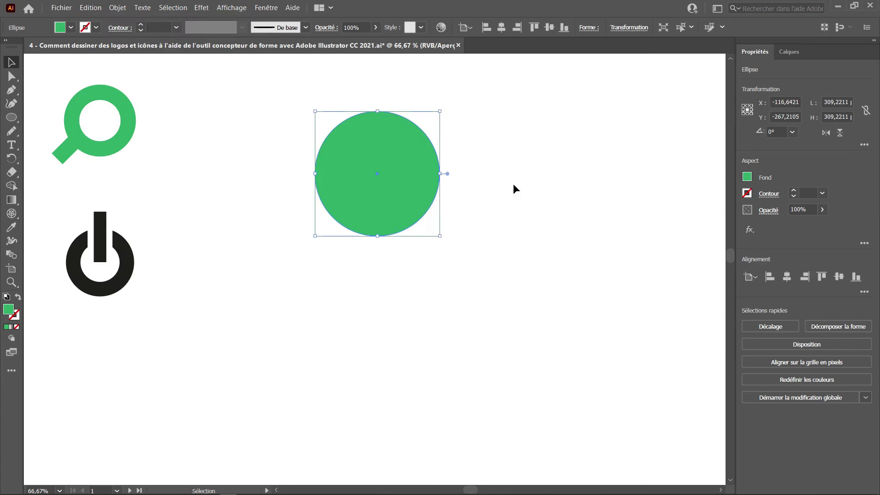
pyautogui.press('i')
pyautogui.click(579, 141)
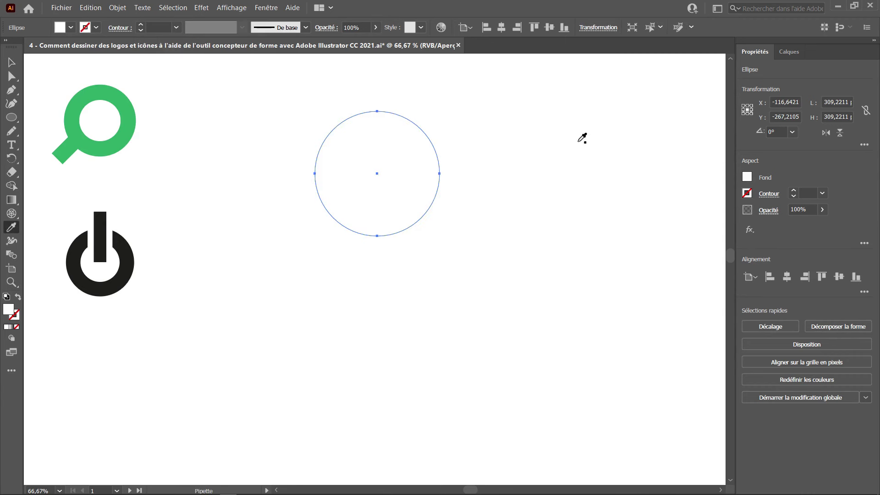
pyautogui.press('v')
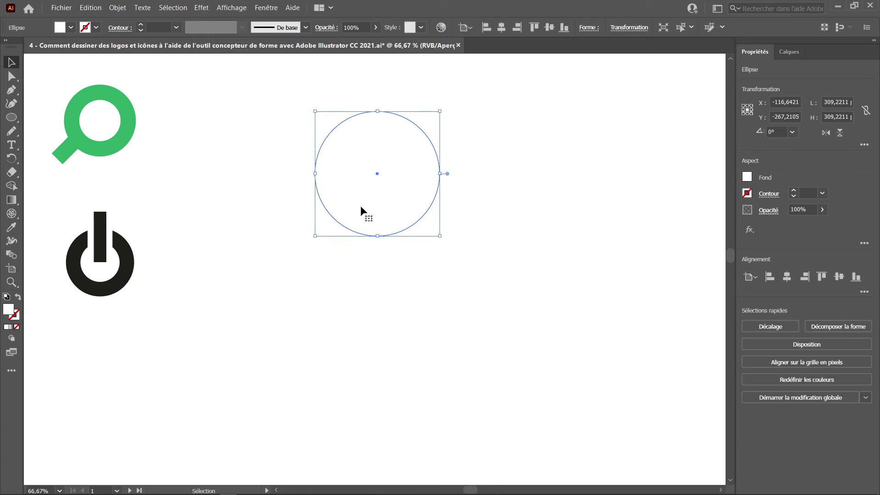
# Reselect the stacked circle copy and set its fill to white from the swatches
pyautogui.click(9, 231)
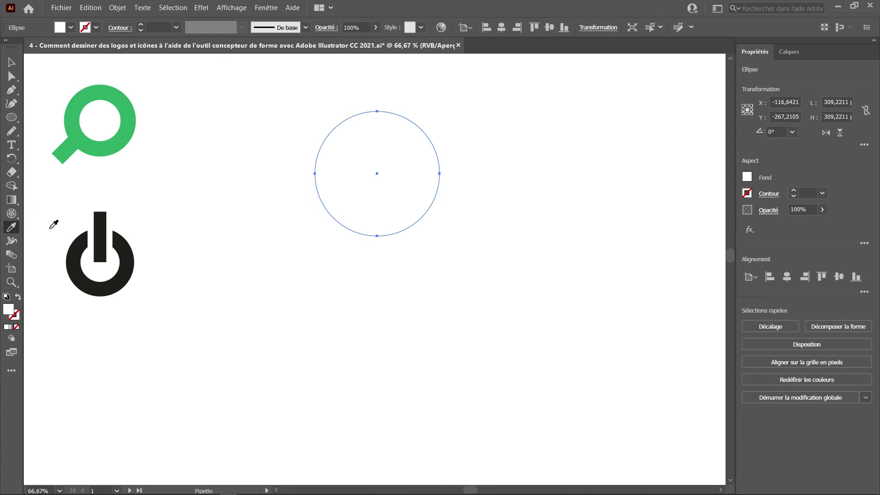
pyautogui.click(92, 146)
pyautogui.press('v')
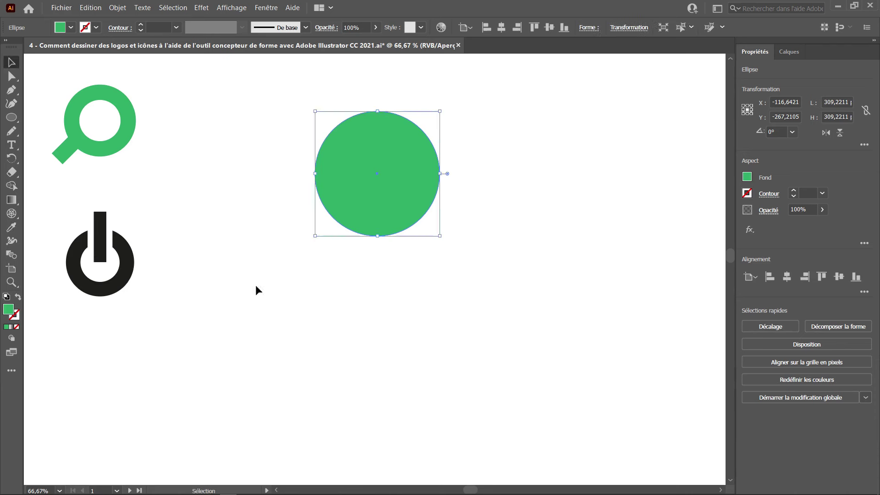
pyautogui.click(388, 329)
pyautogui.click(384, 202)
pyautogui.click(71, 27)
pyautogui.click(24, 47)
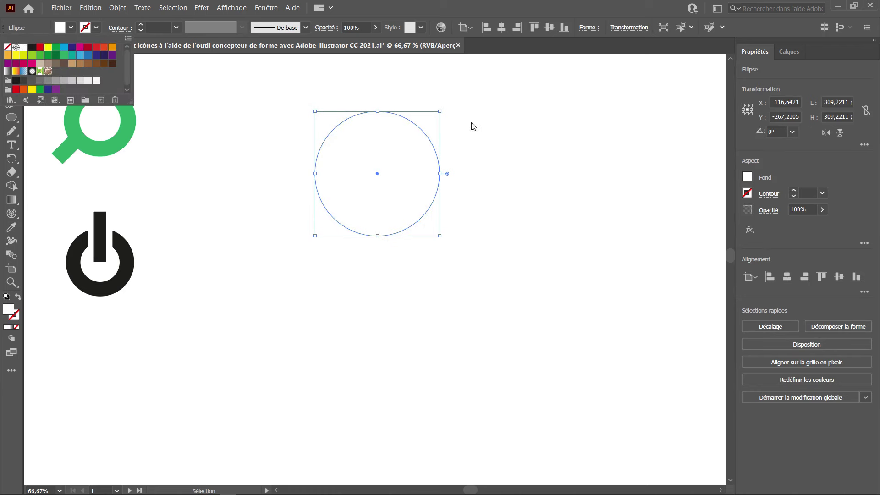
pyautogui.click(441, 110)
pyautogui.press('alt')
# Alt-scale the white circle inward to about 218 px, leaving a thick green ring
pyautogui.moveTo(441, 110); pyautogui.dragTo(430, 121)
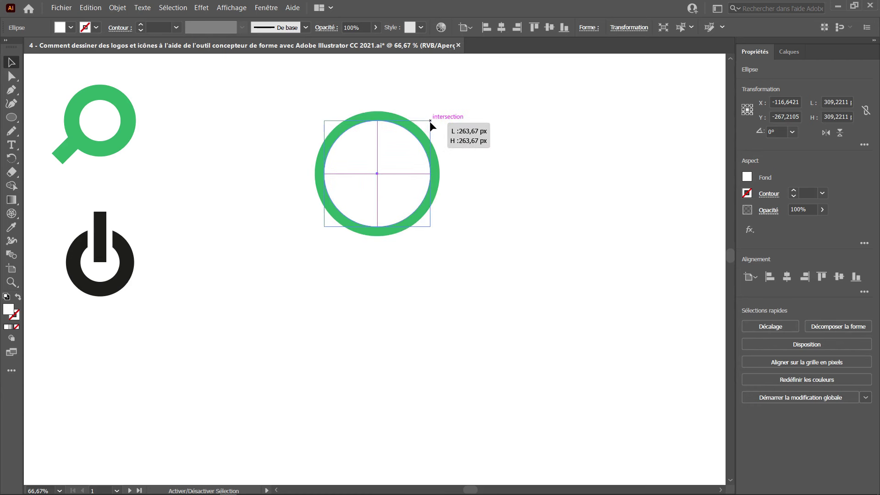
pyautogui.moveTo(430, 121)
pyautogui.mouseDown()
pyautogui.moveTo(515, 90)
pyautogui.moveTo(322, 222)
pyautogui.moveTo(403, 183)
pyautogui.moveTo(459, 131)
pyautogui.moveTo(424, 167)
pyautogui.moveTo(470, 146)
pyautogui.moveTo(480, 120)
pyautogui.moveTo(516, 87)
pyautogui.moveTo(435, 150)
pyautogui.moveTo(488, 89)
pyautogui.moveTo(438, 79)
pyautogui.moveTo(458, 99)
pyautogui.moveTo(395, 164)
pyautogui.moveTo(461, 106)
pyautogui.moveTo(439, 130)
pyautogui.mouseUp()
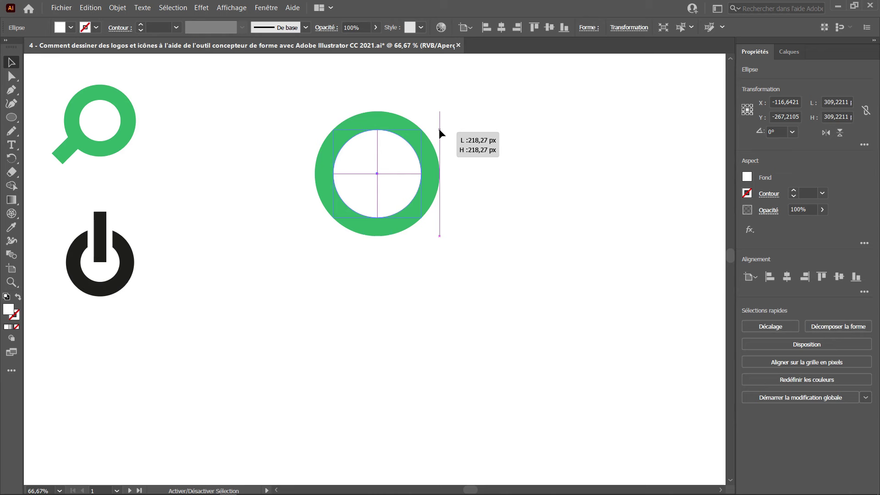
pyautogui.moveTo(438, 128); pyautogui.dragTo(438, 129)
pyautogui.click(505, 169)
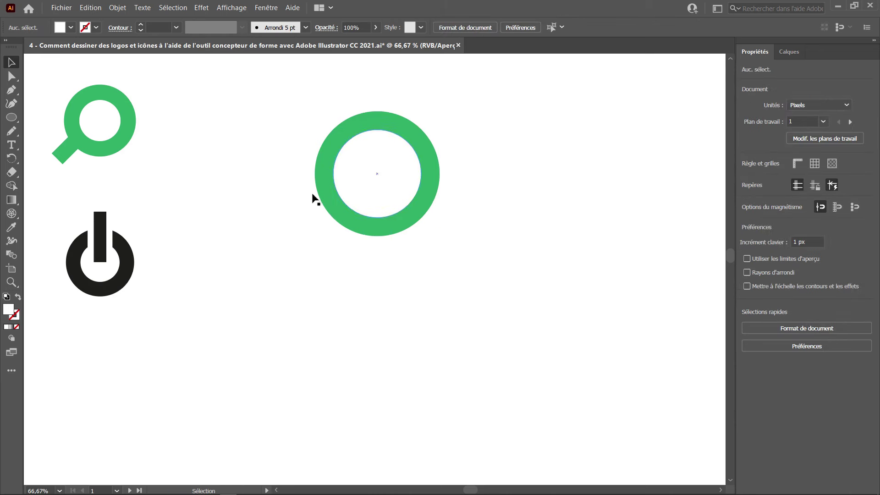
# Place a green circle copy to the right with a horizontally centred duplicate on top
pyautogui.moveTo(433, 200)
pyautogui.mouseDown()
pyautogui.moveTo(570, 181)
pyautogui.moveTo(597, 190)
pyautogui.mouseUp()
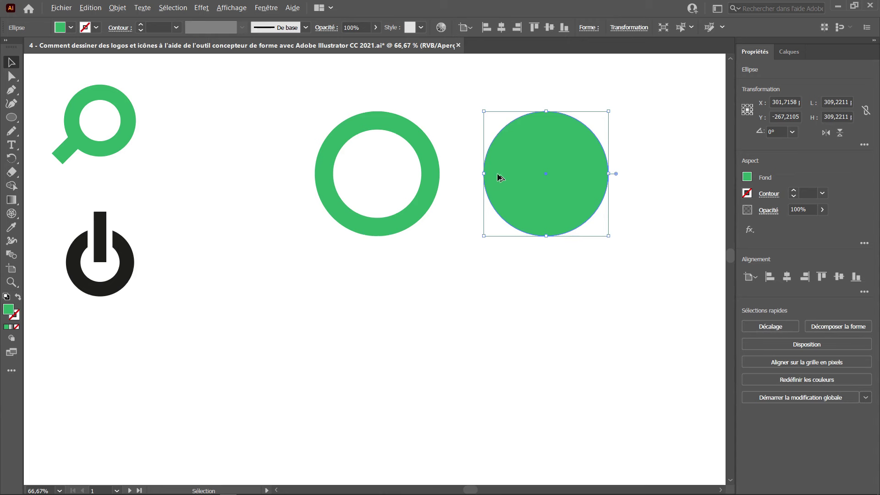
pyautogui.moveTo(514, 176); pyautogui.dragTo(512, 340)
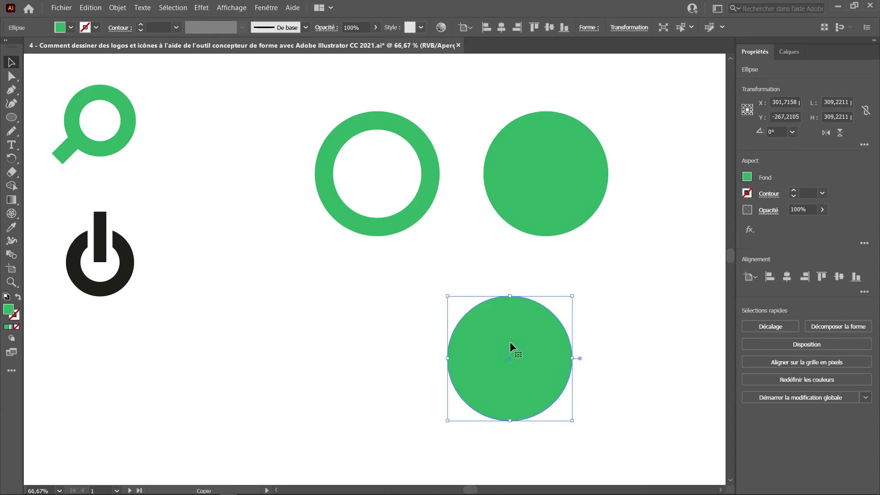
pyautogui.hotkey('ctrl', 'z')
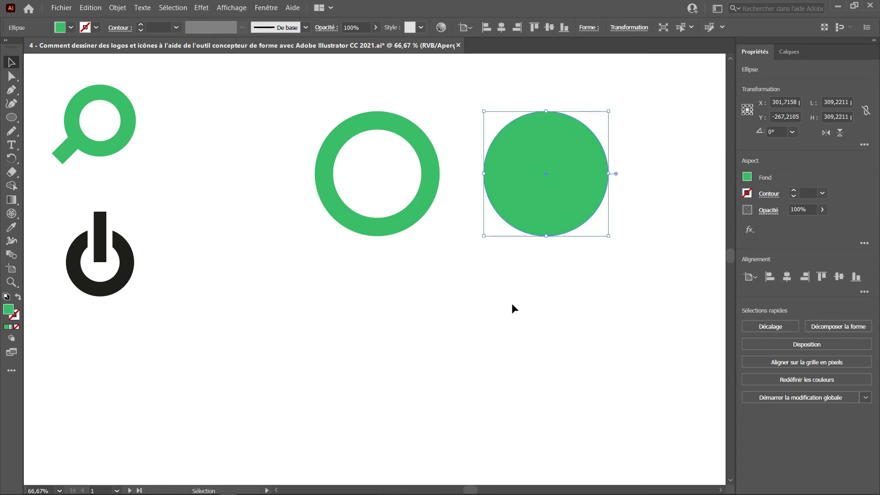
pyautogui.moveTo(531, 181); pyautogui.dragTo(573, 175)
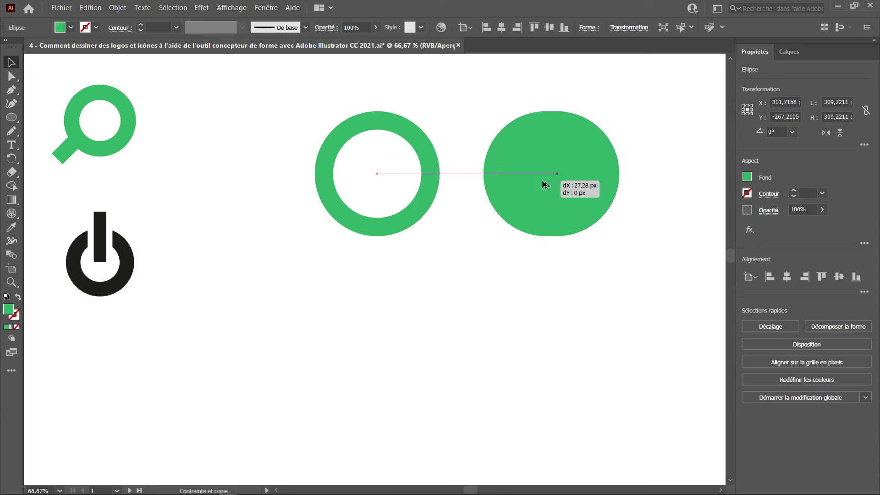
pyautogui.moveTo(658, 122); pyautogui.dragTo(494, 232)
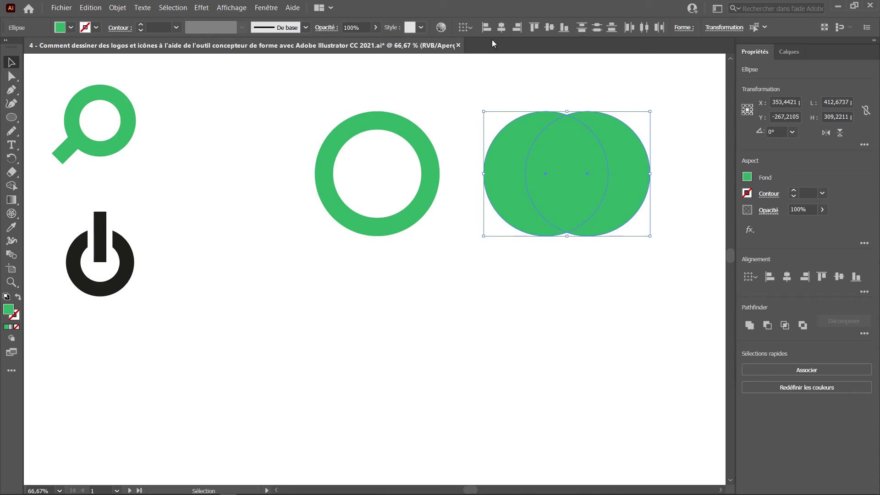
pyautogui.click(753, 277)
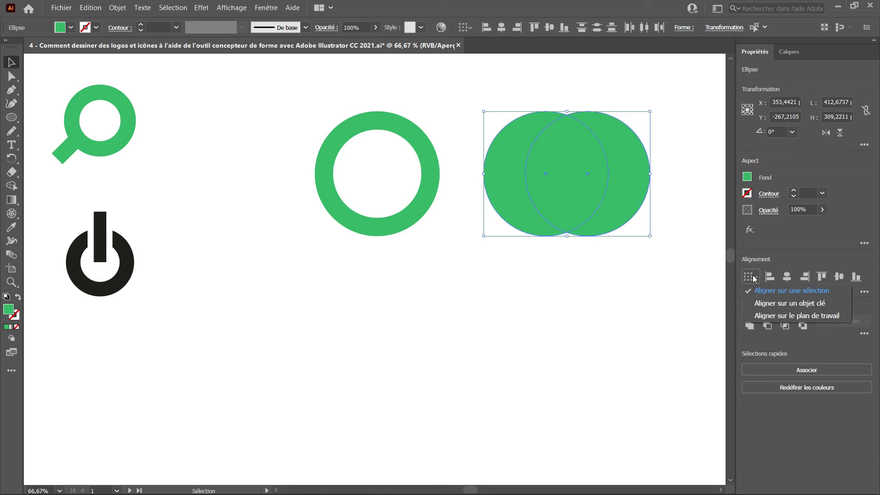
pyautogui.click(466, 29)
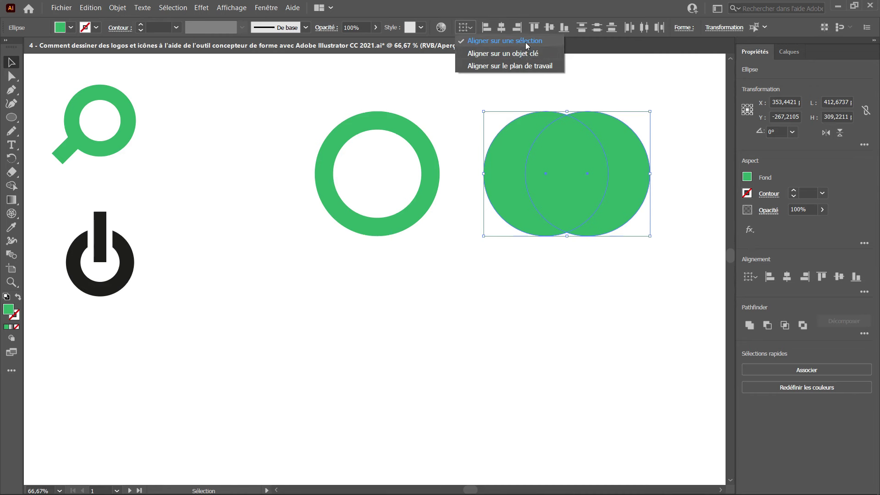
pyautogui.click(503, 25)
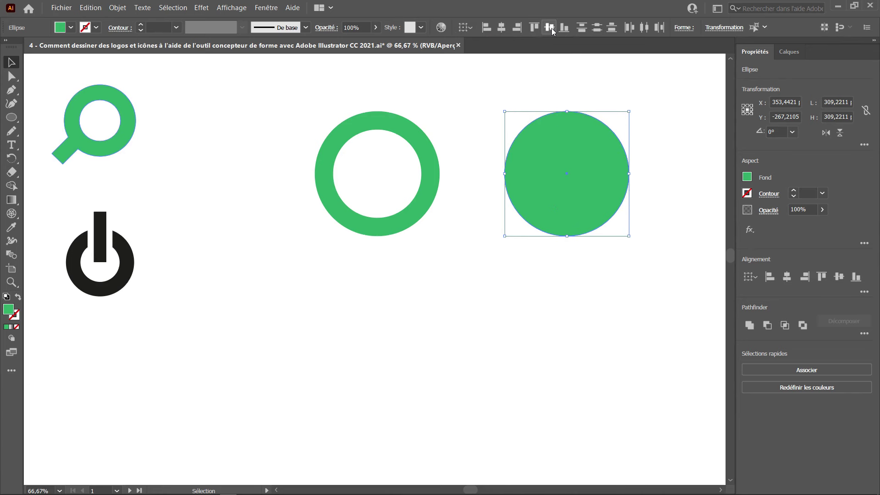
# Shrink the top copy around its centre and fill it black
pyautogui.click(643, 187)
pyautogui.click(604, 132)
pyautogui.moveTo(629, 110); pyautogui.dragTo(616, 124)
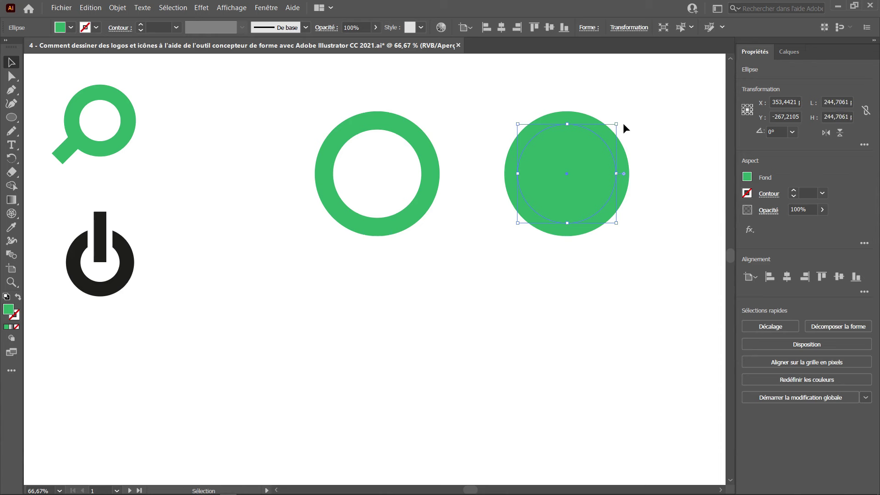
pyautogui.click(71, 28)
pyautogui.click(31, 47)
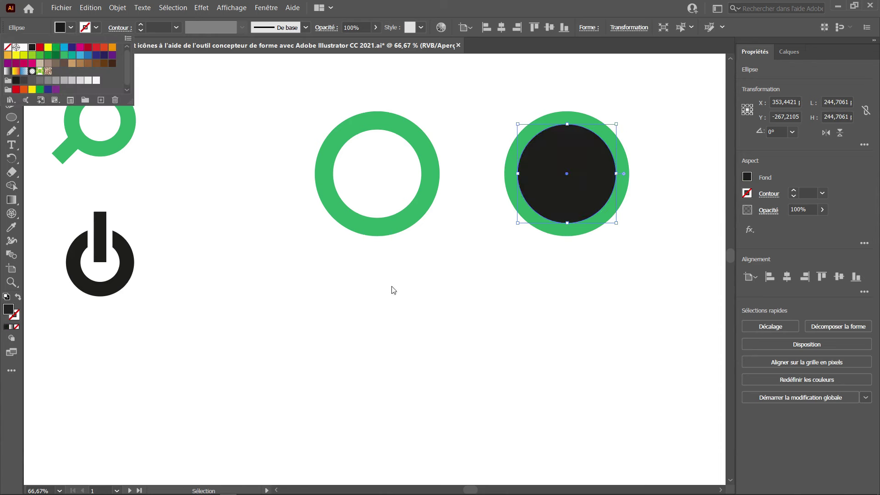
pyautogui.click(489, 265)
pyautogui.moveTo(481, 260); pyautogui.dragTo(593, 188)
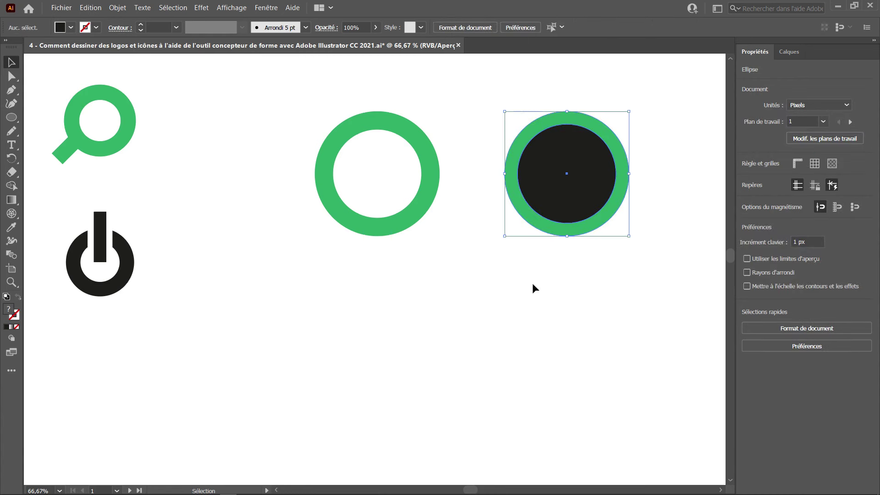
pyautogui.click(378, 228)
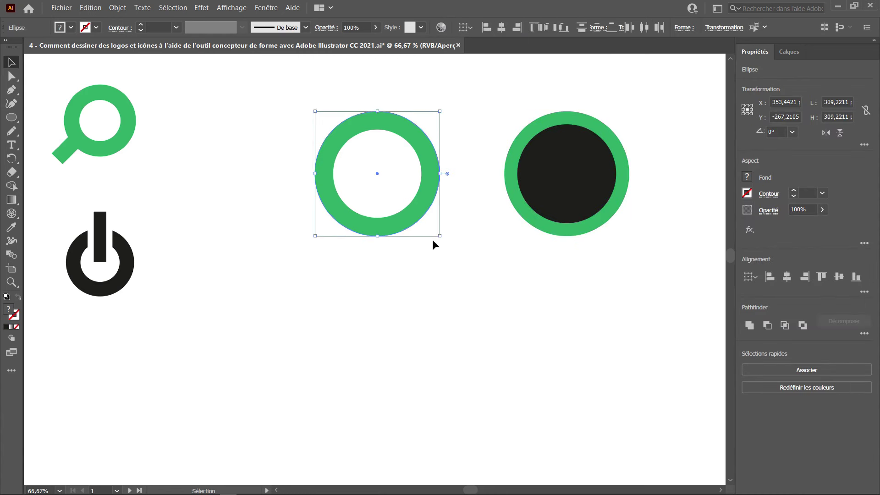
pyautogui.click(419, 232)
# Copy the green circle below the ring and add a 50 px inset offset path inside it
pyautogui.moveTo(409, 222); pyautogui.dragTo(405, 401)
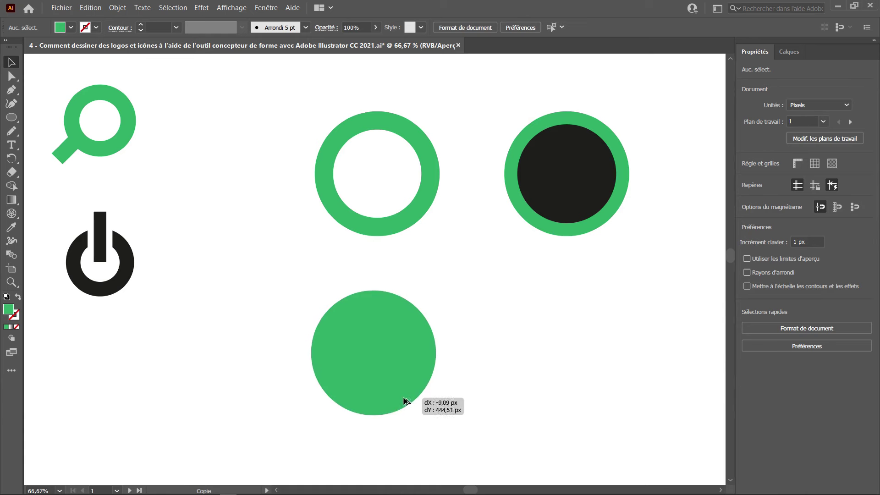
pyautogui.moveTo(382, 374); pyautogui.dragTo(386, 376)
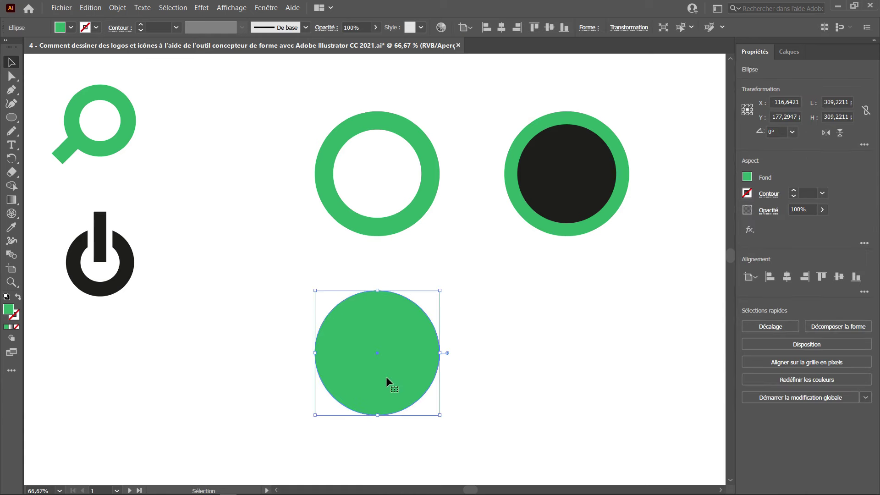
pyautogui.click(118, 8)
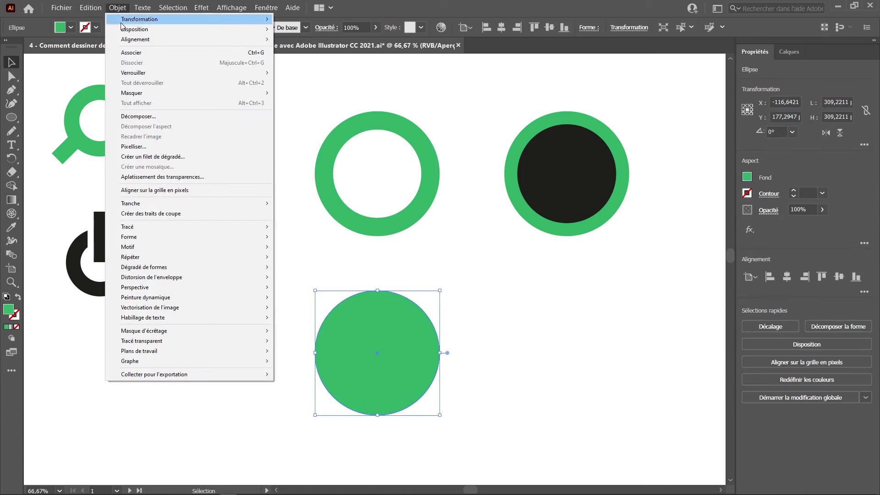
pyautogui.moveTo(190, 227)
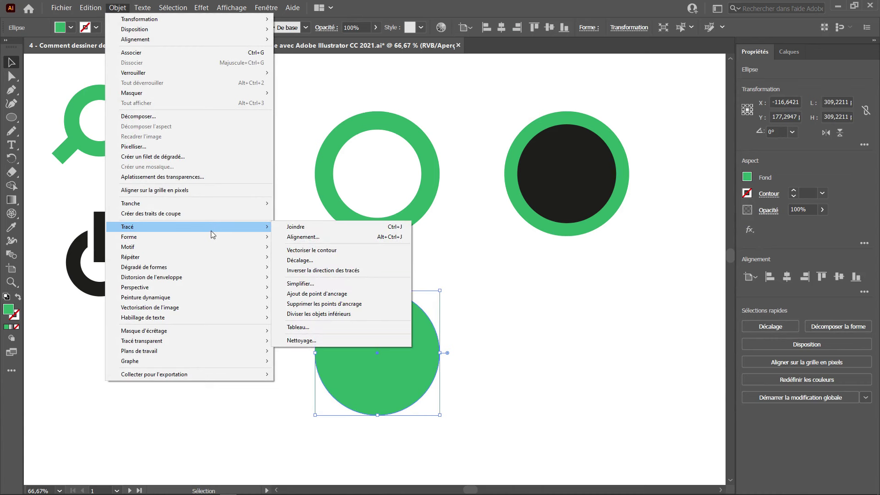
pyautogui.click(319, 265)
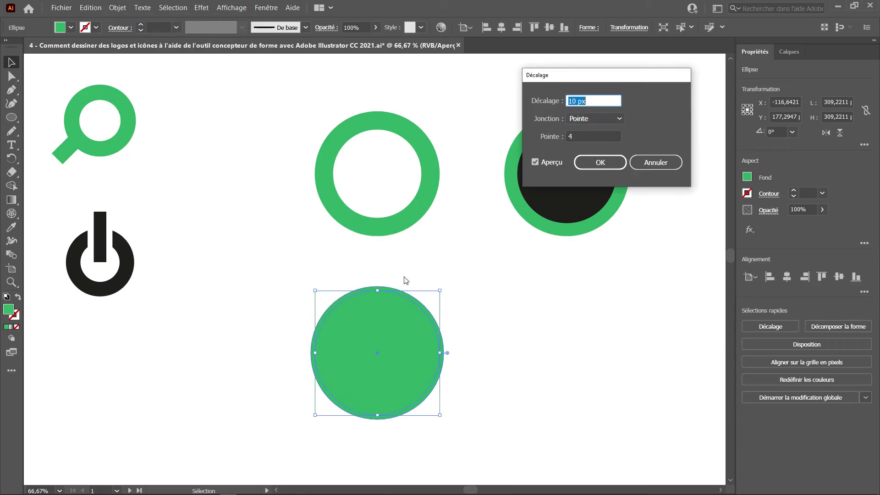
pyautogui.scroll(1, 590, 100)
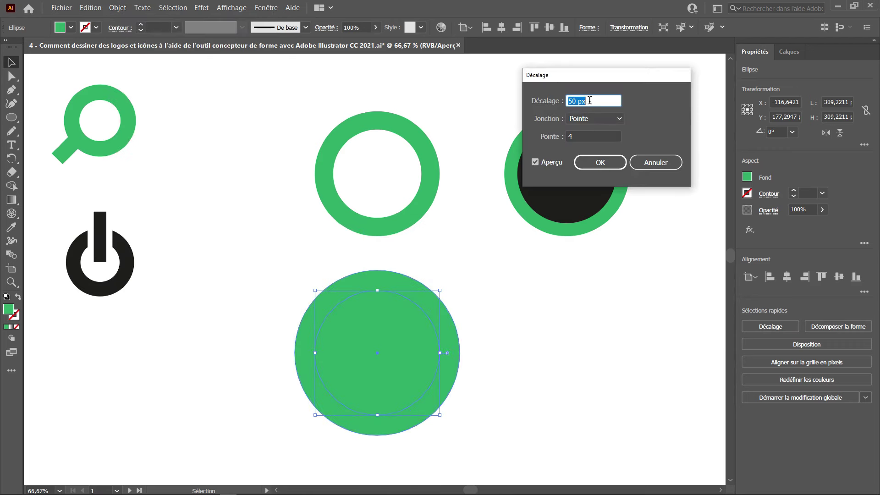
pyautogui.scroll(2, 589, 100)
pyautogui.scroll(3, 590, 100)
pyautogui.scroll(-2, 590, 101)
pyautogui.scroll(-9, 590, 101)
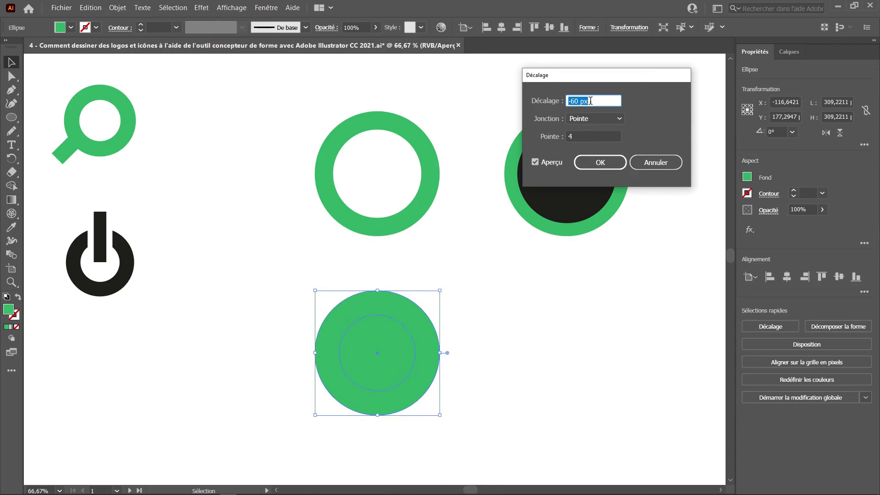
pyautogui.scroll(-1, 591, 100)
pyautogui.click(600, 162)
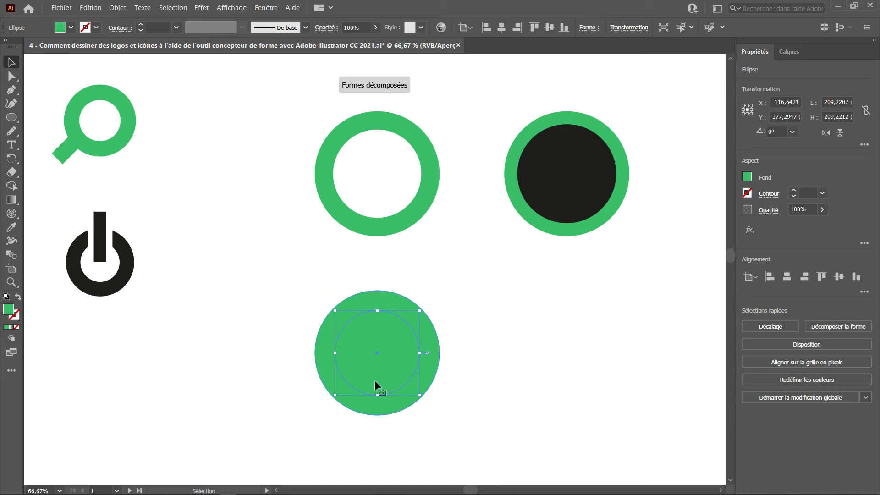
# Pan the view up and pick the Rectangle tool
pyautogui.press('space')
pyautogui.moveTo(364, 356); pyautogui.dragTo(378, 333)
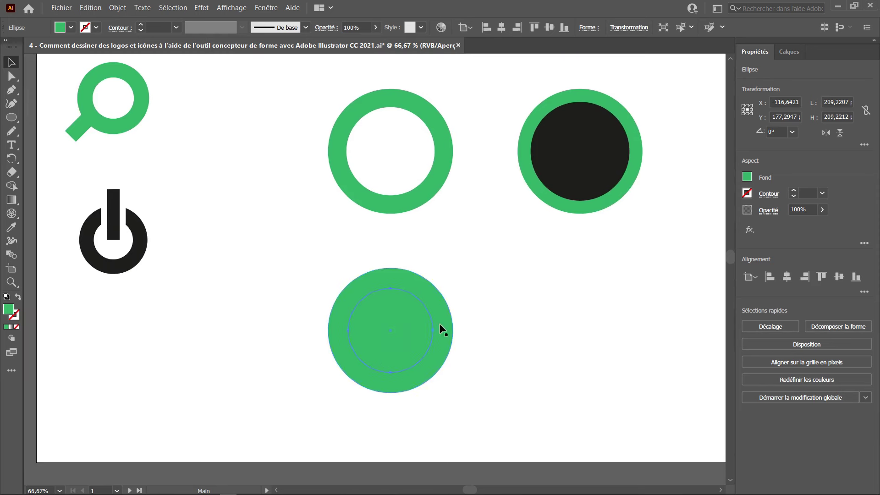
pyautogui.click(10, 118)
pyautogui.click(55, 117)
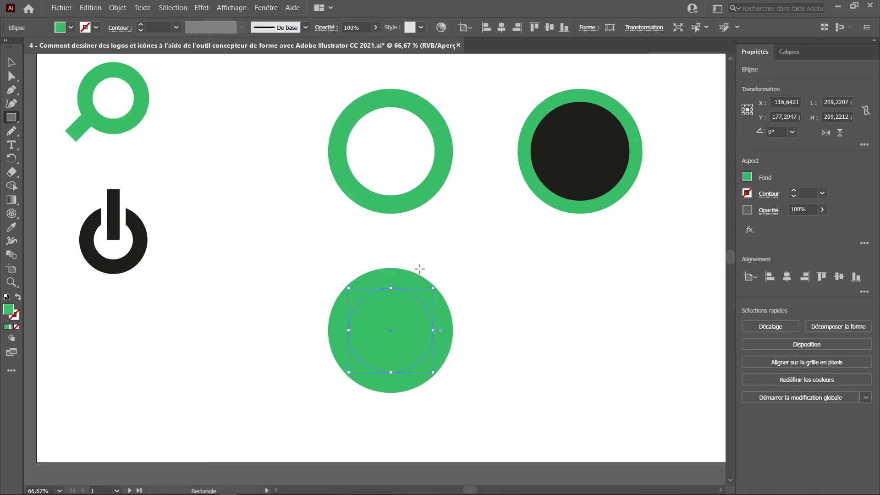
# Draw a narrow bar, rotate it 45°, and move it to the circle's lower left
pyautogui.moveTo(431, 320); pyautogui.dragTo(451, 427)
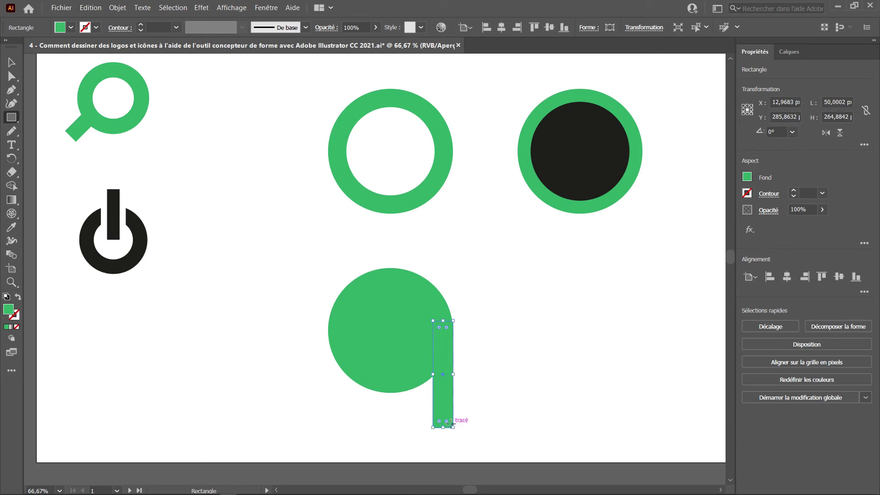
pyautogui.press('v')
pyautogui.moveTo(450, 316)
pyautogui.mouseDown()
pyautogui.moveTo(481, 357)
pyautogui.moveTo(348, 365)
pyautogui.mouseUp()
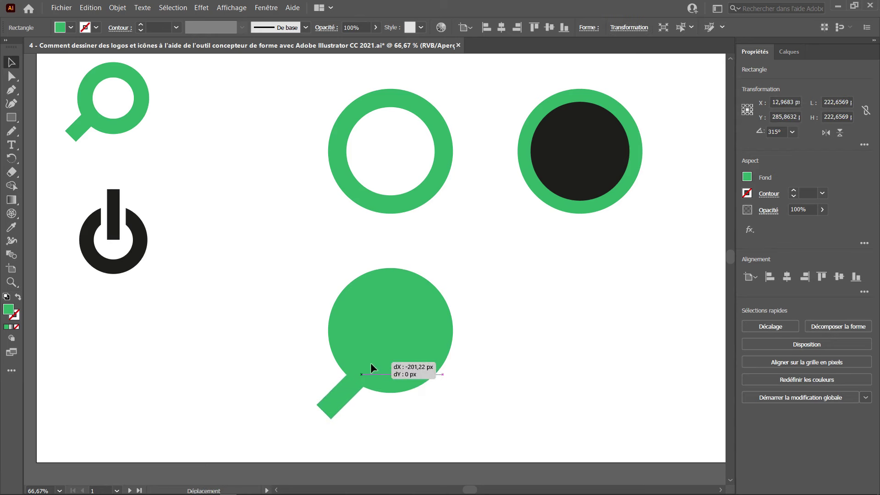
pyautogui.moveTo(347, 364); pyautogui.dragTo(354, 364)
pyautogui.click(422, 262)
# Fill the inner circle red, shorten the handle to meet the circle, and select all parts
pyautogui.click(412, 296)
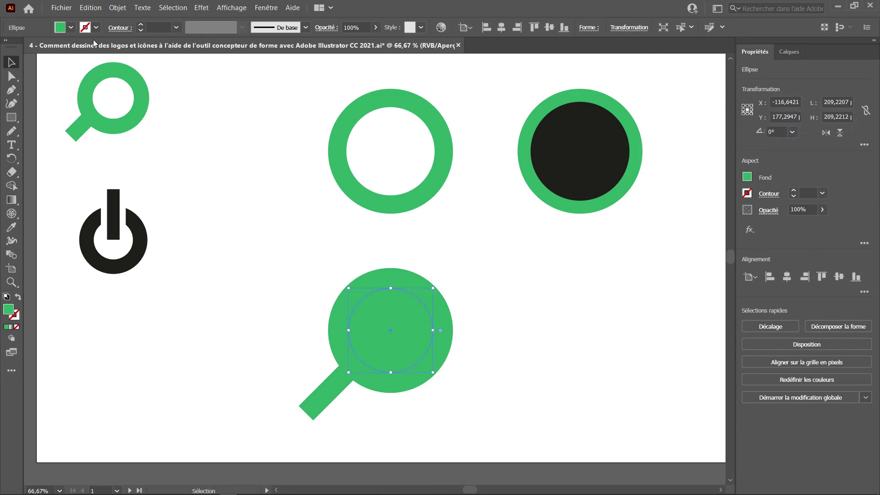
pyautogui.click(71, 27)
pyautogui.click(40, 47)
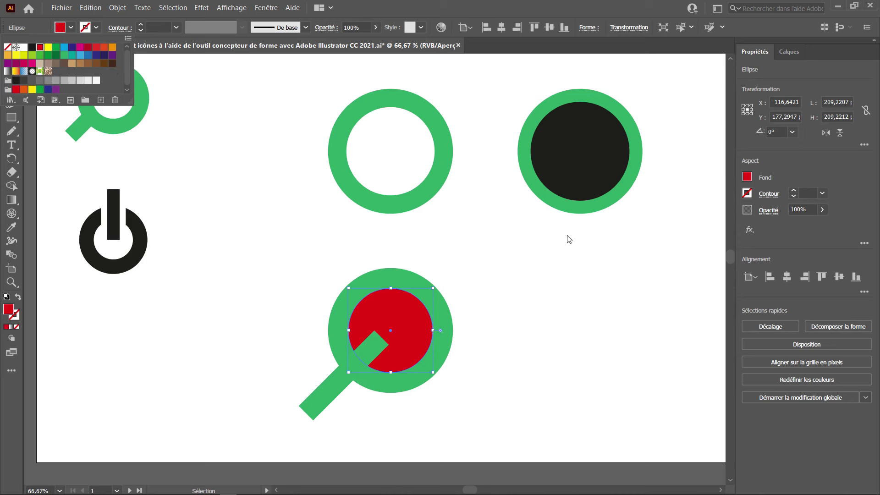
pyautogui.click(376, 335)
pyautogui.moveTo(381, 338); pyautogui.dragTo(361, 361)
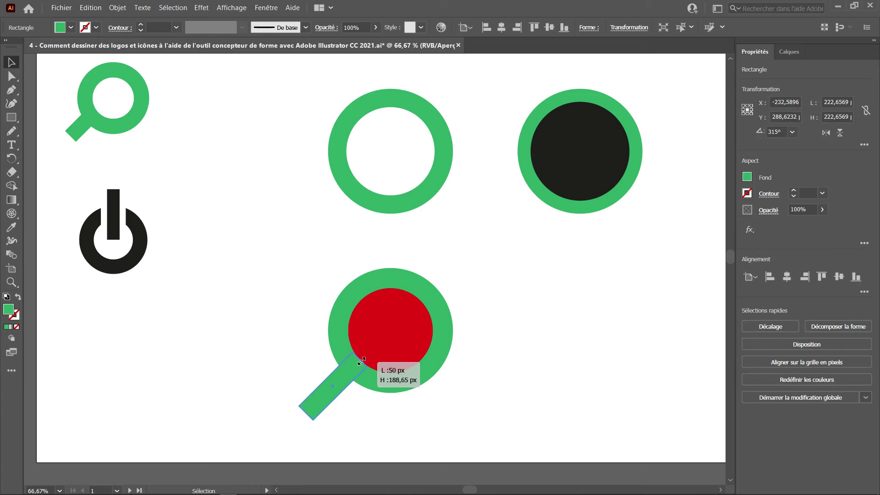
pyautogui.moveTo(361, 361); pyautogui.dragTo(361, 361)
pyautogui.moveTo(545, 281); pyautogui.dragTo(271, 466)
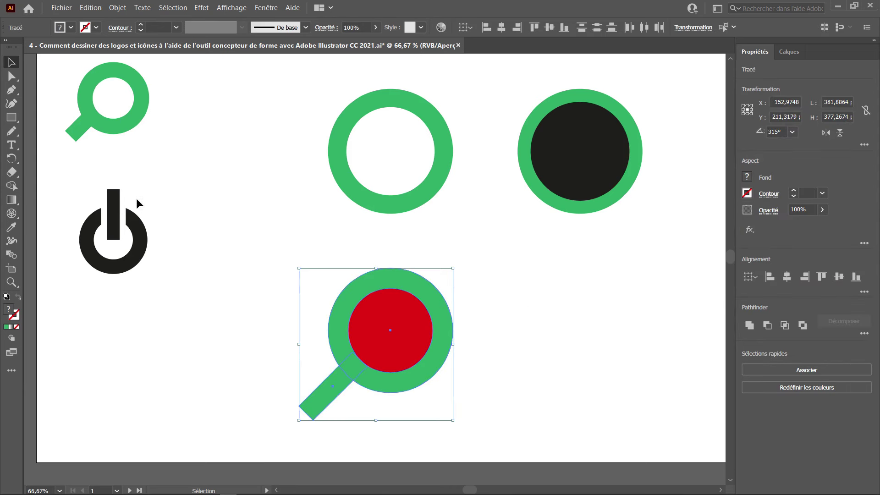
# Merge the green ring and handle with Shape Builder and delete the red inner circle
pyautogui.click(11, 185)
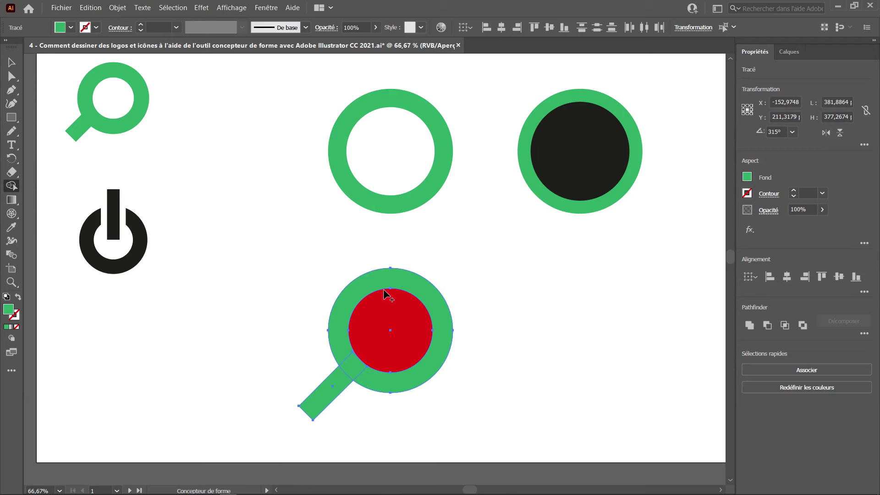
pyautogui.moveTo(338, 338)
pyautogui.mouseDown()
pyautogui.moveTo(354, 356)
pyautogui.moveTo(338, 393)
pyautogui.mouseUp()
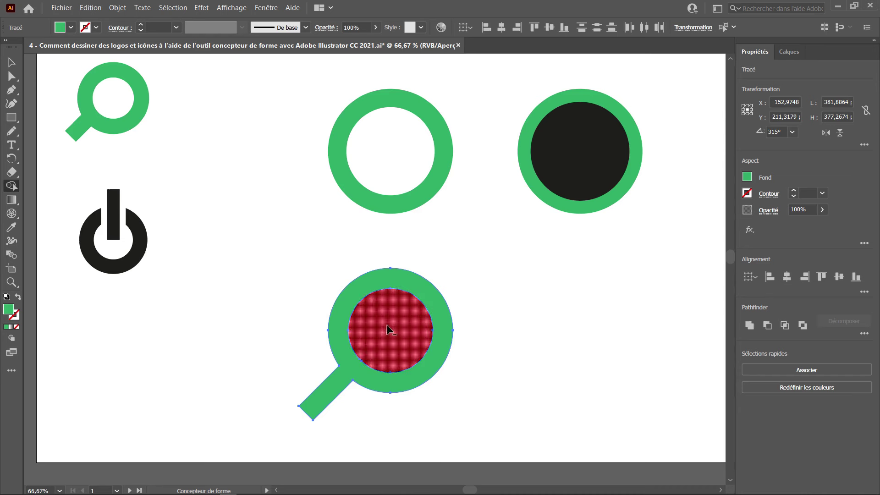
pyautogui.moveTo(406, 313); pyautogui.dragTo(391, 347)
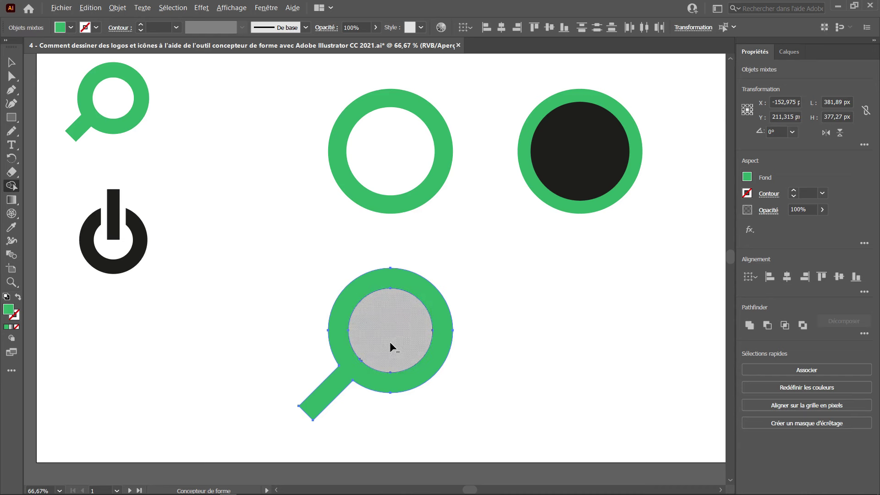
pyautogui.press('v')
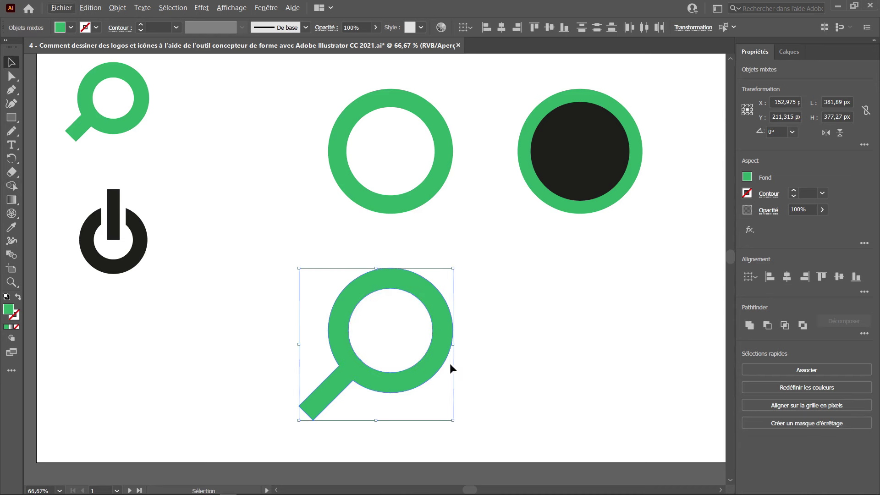
pyautogui.click(444, 362)
# Scale the magnifier down, bring it to front, and place it beside the power icon
pyautogui.moveTo(452, 420)
pyautogui.mouseDown()
pyautogui.moveTo(373, 341)
pyautogui.moveTo(606, 218)
pyautogui.mouseUp()
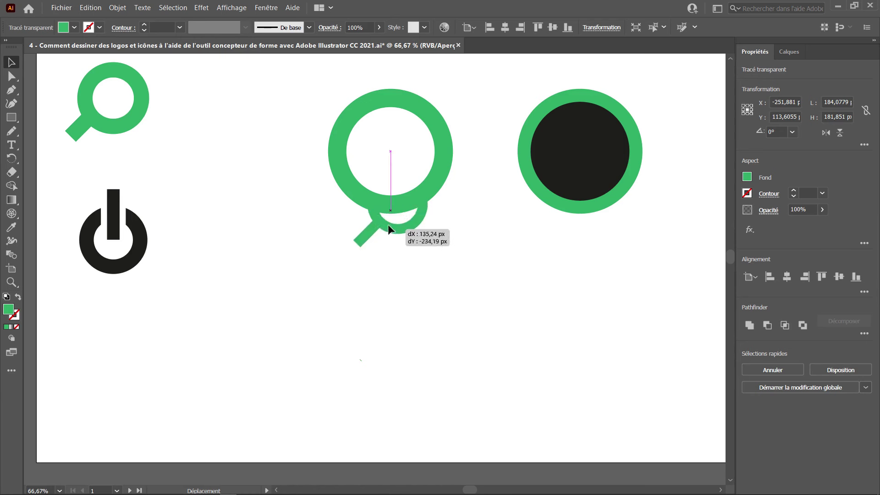
pyautogui.moveTo(426, 303)
pyautogui.mouseDown()
pyautogui.moveTo(381, 248)
pyautogui.moveTo(383, 259)
pyautogui.mouseUp()
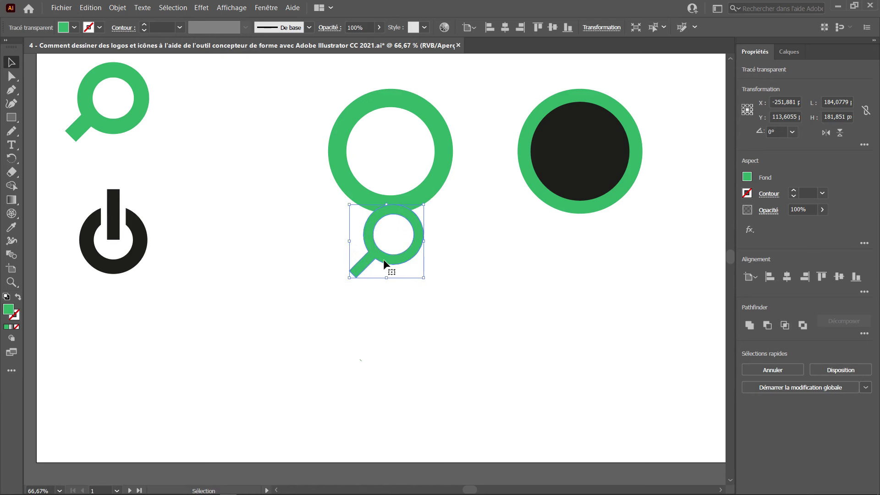
pyautogui.click(847, 375)
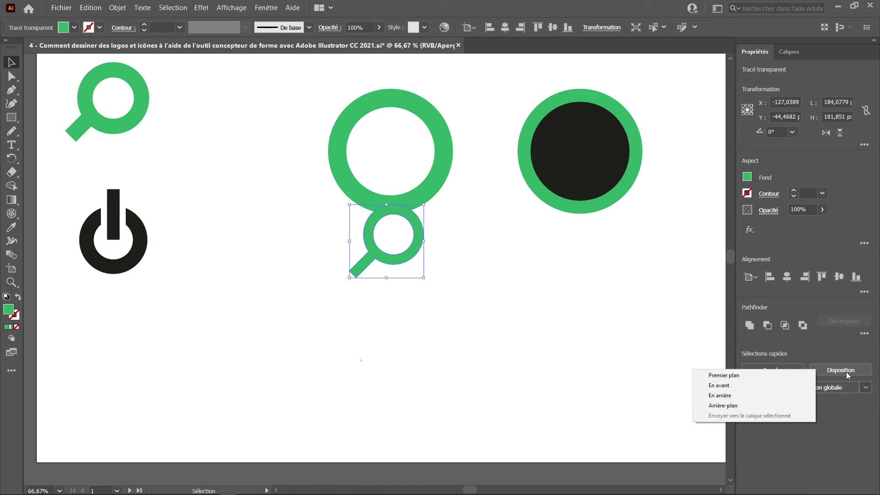
pyautogui.click(728, 379)
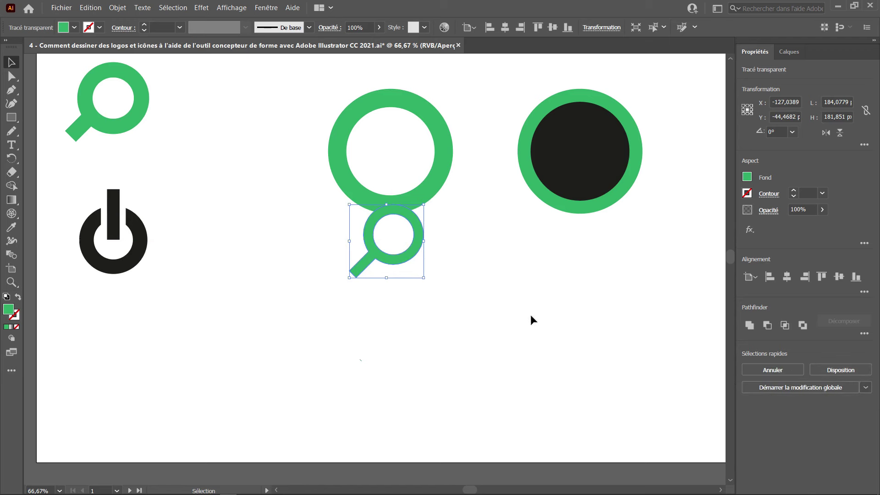
pyautogui.rightClick(380, 256)
pyautogui.moveTo(440, 356)
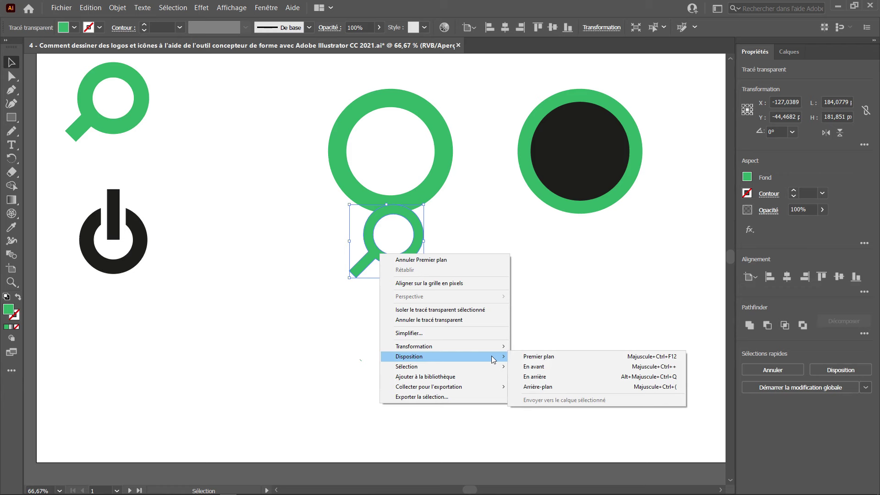
pyautogui.click(539, 267)
pyautogui.moveTo(406, 251)
pyautogui.mouseDown()
pyautogui.moveTo(403, 172)
pyautogui.moveTo(352, 170)
pyautogui.moveTo(263, 228)
pyautogui.moveTo(250, 215)
pyautogui.mouseUp()
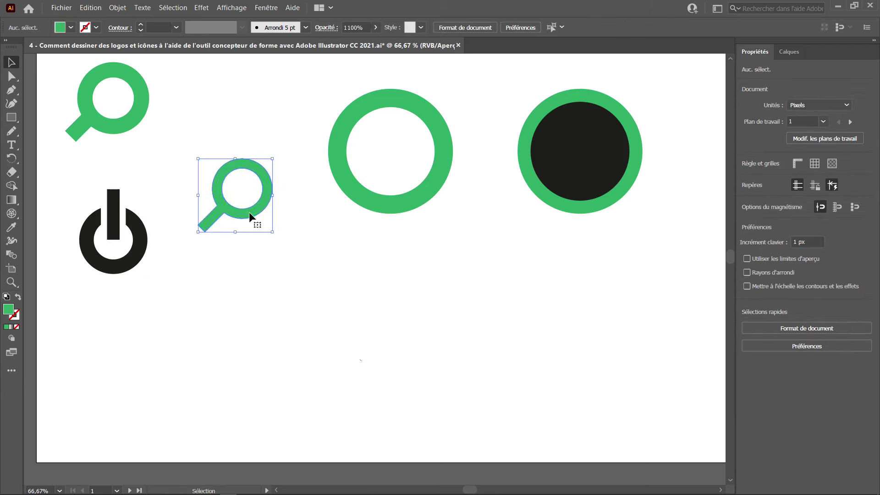
pyautogui.click(9, 116)
pyautogui.click(57, 130)
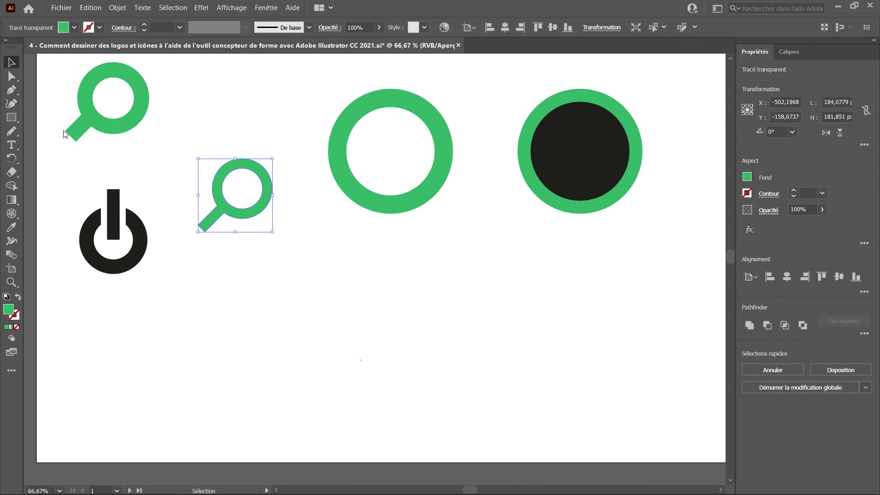
# Draw a green circle with a smaller white circle centred inside it
pyautogui.moveTo(386, 293)
pyautogui.mouseDown()
pyautogui.moveTo(500, 362)
pyautogui.moveTo(406, 341)
pyautogui.mouseUp()
pyautogui.press('v')
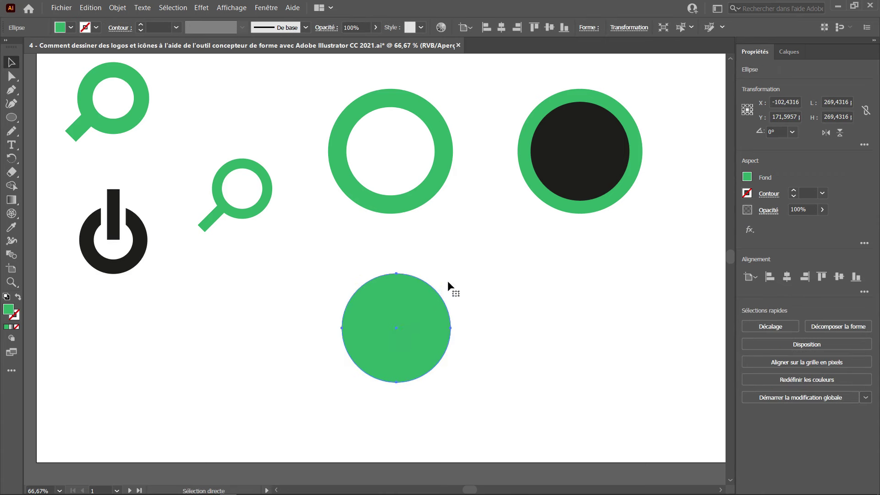
pyautogui.moveTo(454, 276); pyautogui.dragTo(444, 292)
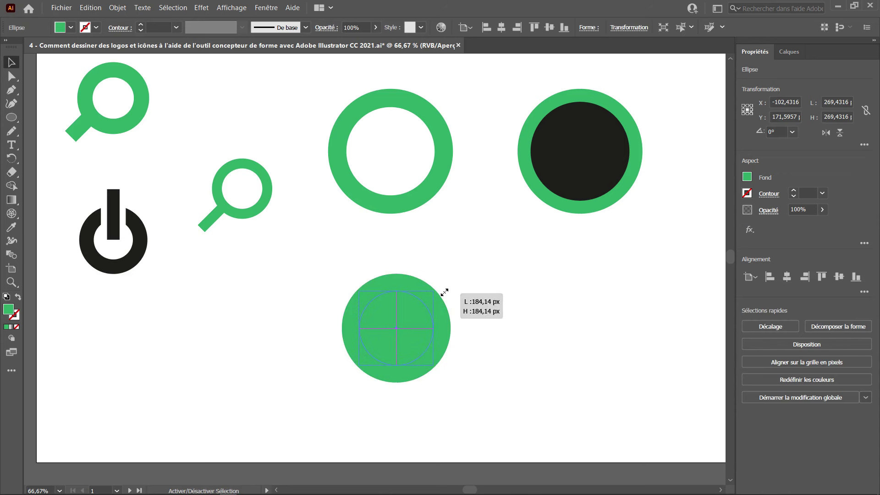
pyautogui.moveTo(444, 292); pyautogui.dragTo(445, 293)
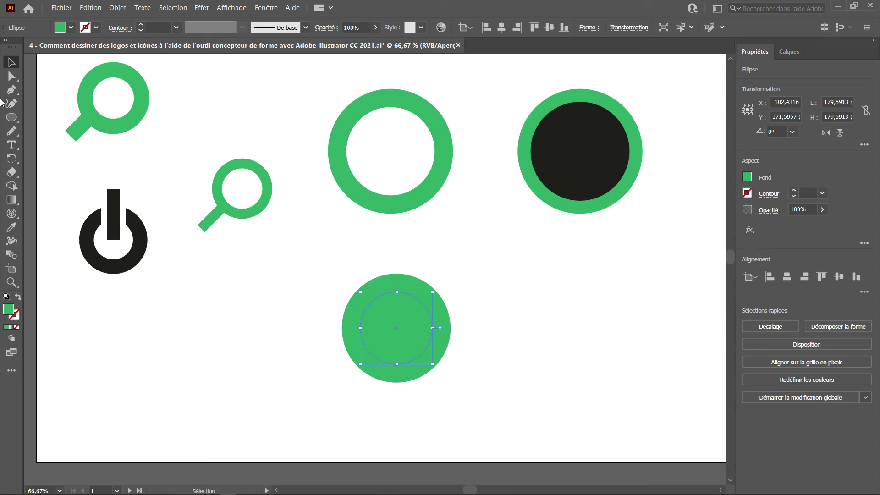
pyautogui.press('i')
pyautogui.click(180, 290)
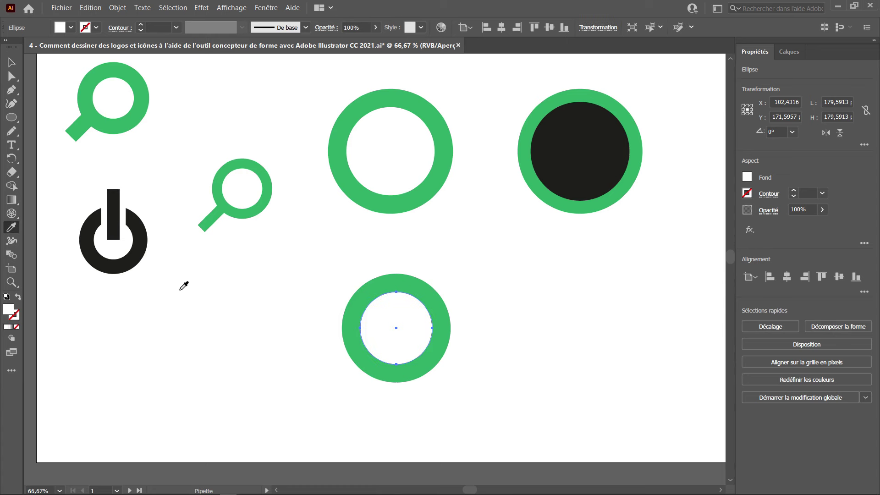
pyautogui.press('v')
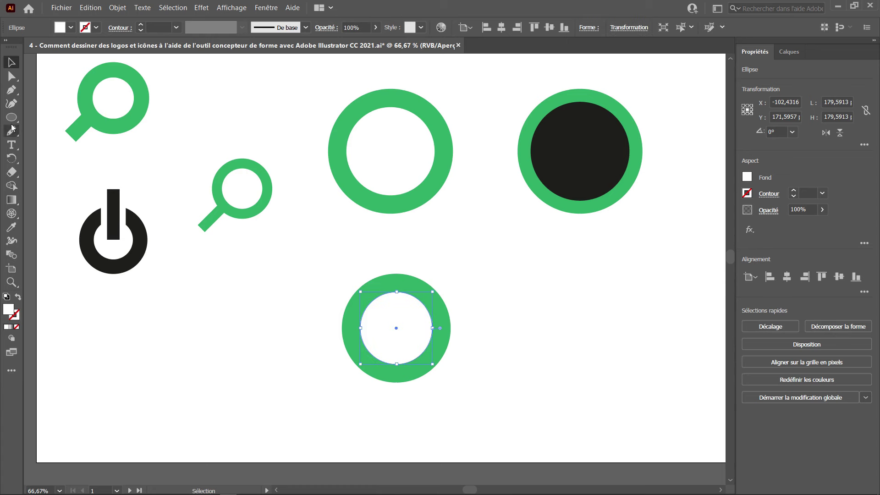
# Draw a tall rectangle across the ring's top and select it with the ring
pyautogui.moveTo(11, 118); pyautogui.dragTo(48, 133)
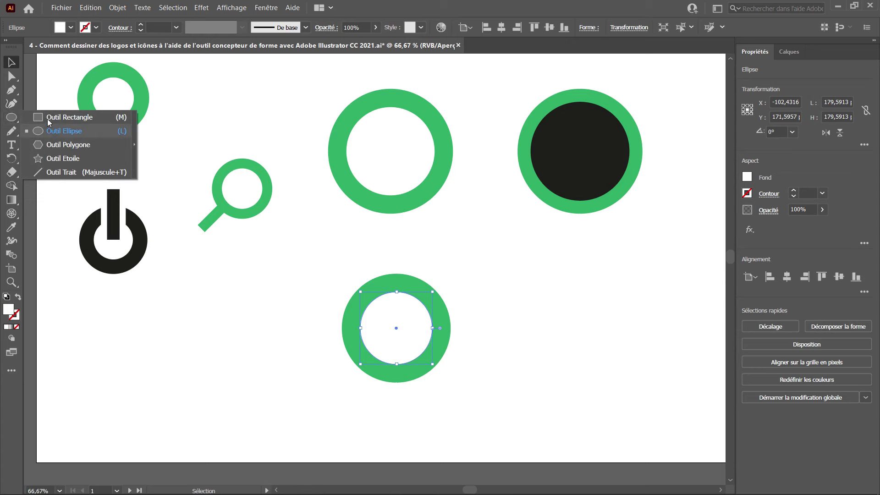
pyautogui.click(47, 119)
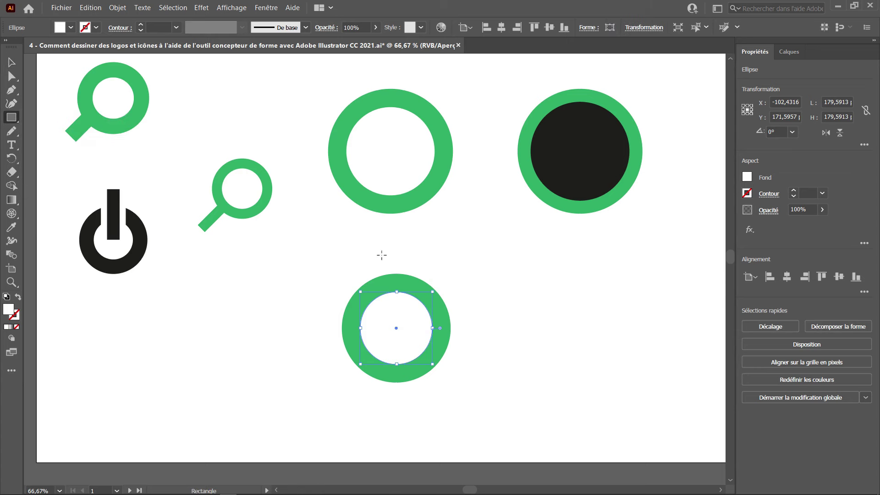
pyautogui.moveTo(379, 250); pyautogui.dragTo(399, 320)
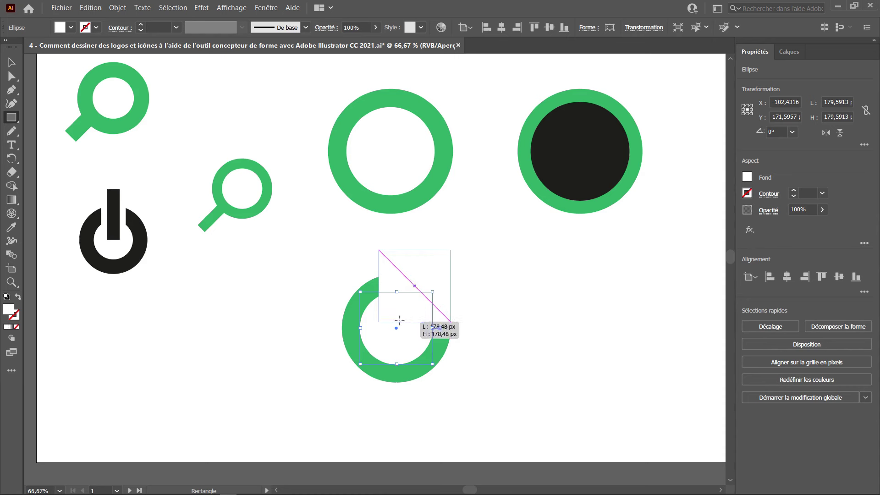
pyautogui.moveTo(399, 320)
pyautogui.mouseDown()
pyautogui.moveTo(393, 306)
pyautogui.moveTo(399, 302)
pyautogui.moveTo(333, 394)
pyautogui.mouseUp()
pyautogui.press('v')
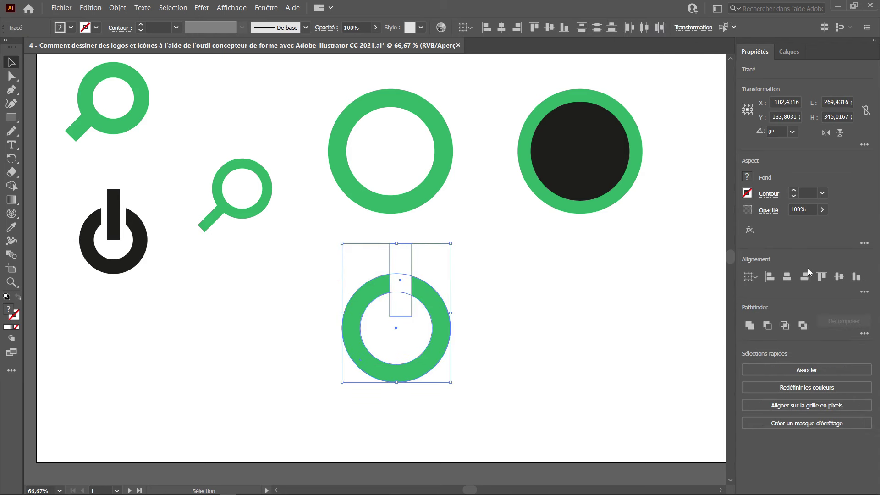
# Horizontally centre the rectangle on the ring, then select the white rectangle alone
pyautogui.click(787, 277)
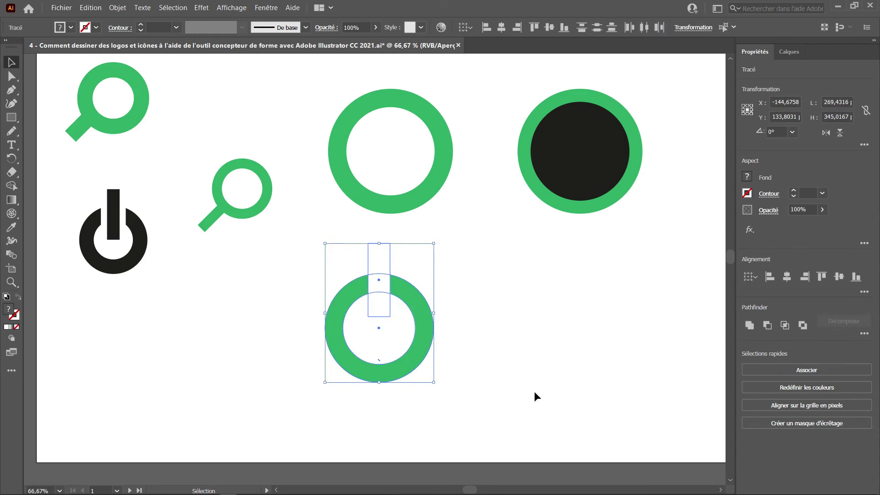
pyautogui.click(744, 279)
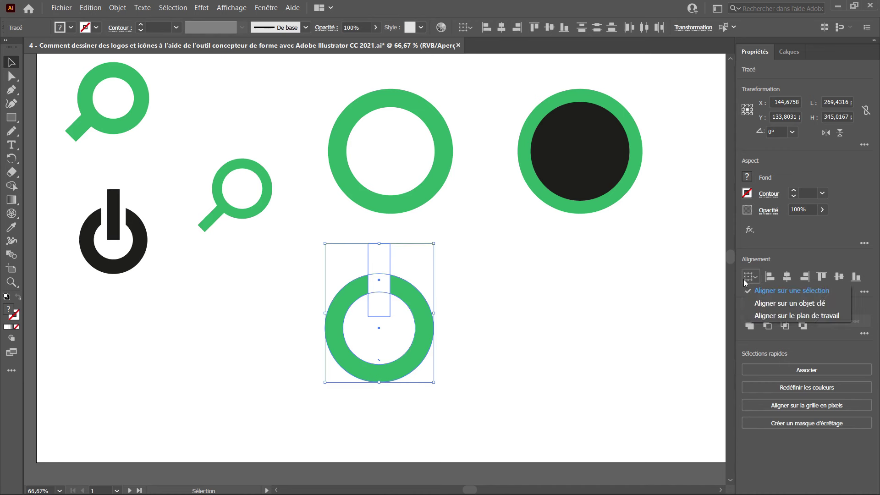
pyautogui.click(743, 279)
pyautogui.click(482, 338)
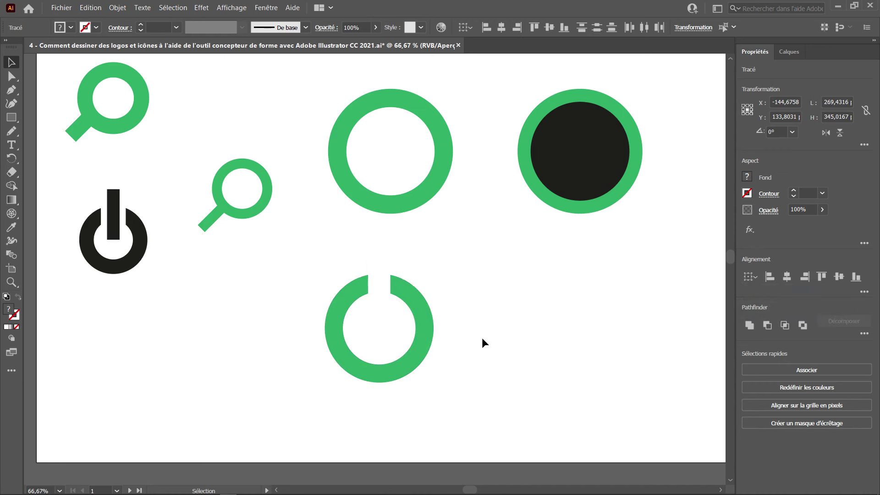
pyautogui.click(376, 273)
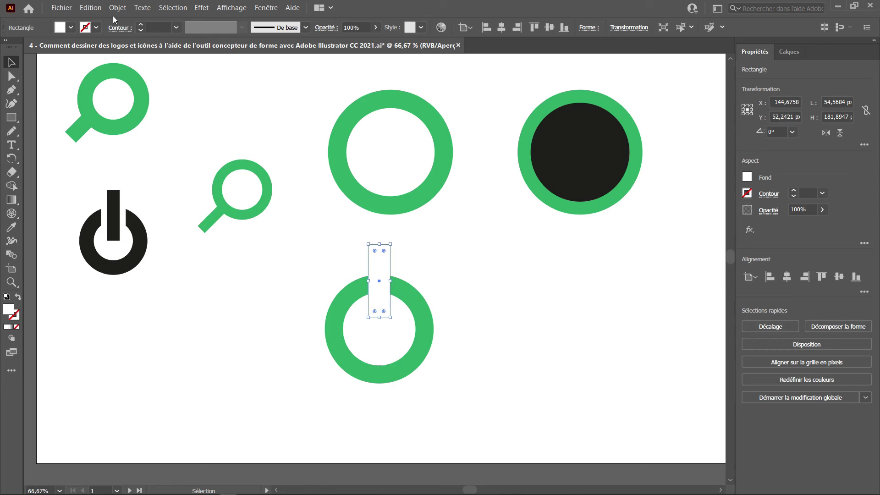
# Give the bar the dark circle's fill colour and zoom in on it above the ring
pyautogui.press('a')
pyautogui.press('i')
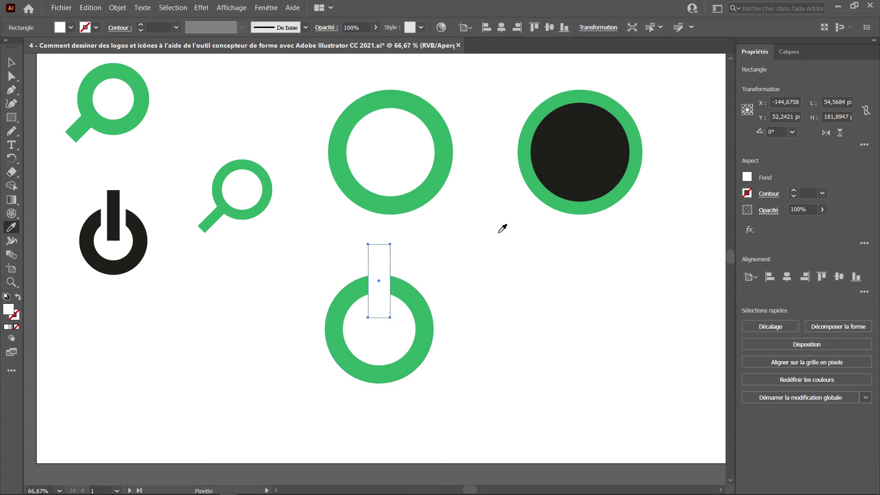
pyautogui.click(574, 137)
pyautogui.press('v')
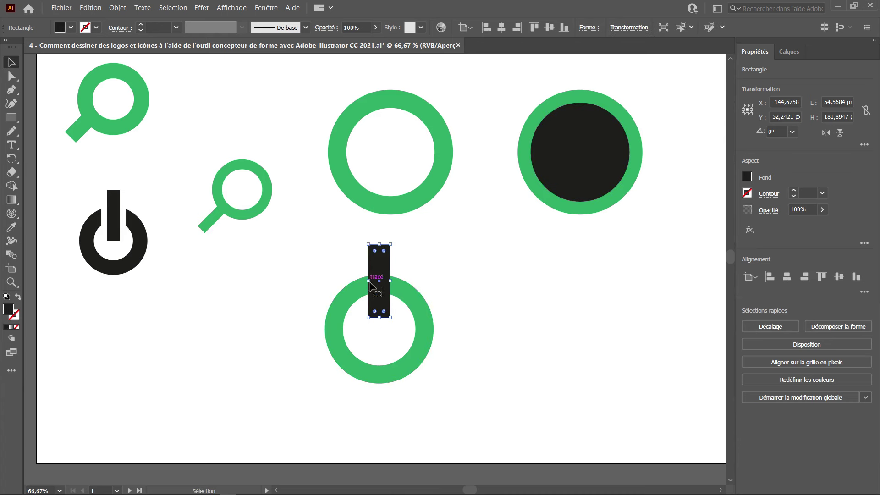
pyautogui.scroll(2, 370, 285)
pyautogui.moveTo(379, 281); pyautogui.dragTo(367, 246)
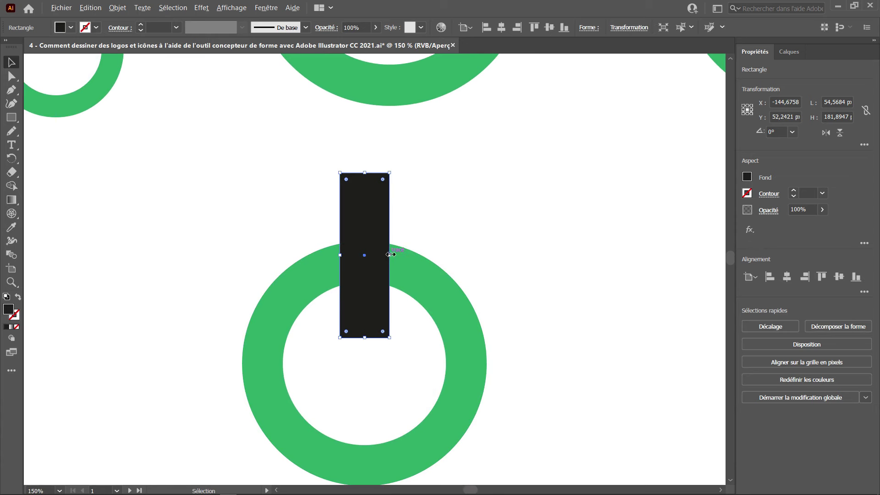
# Enlarge the dark bar, send it behind the white bar, and select both bars with the ring
pyautogui.moveTo(390, 256)
pyautogui.mouseDown()
pyautogui.moveTo(402, 253)
pyautogui.moveTo(313, 282)
pyautogui.mouseUp()
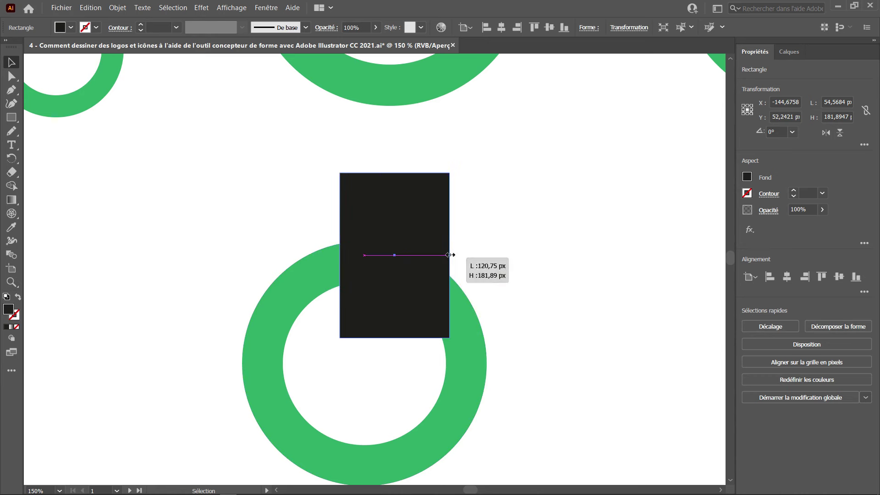
pyautogui.moveTo(313, 282); pyautogui.dragTo(396, 265)
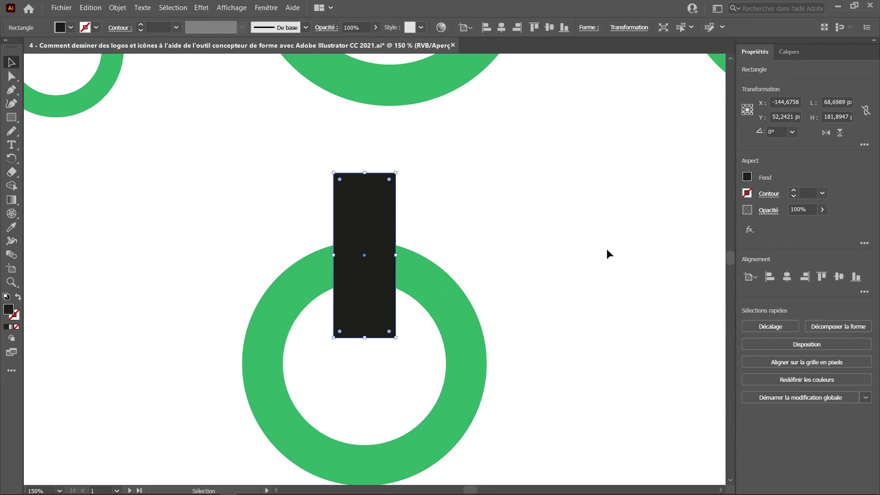
pyautogui.click(821, 343)
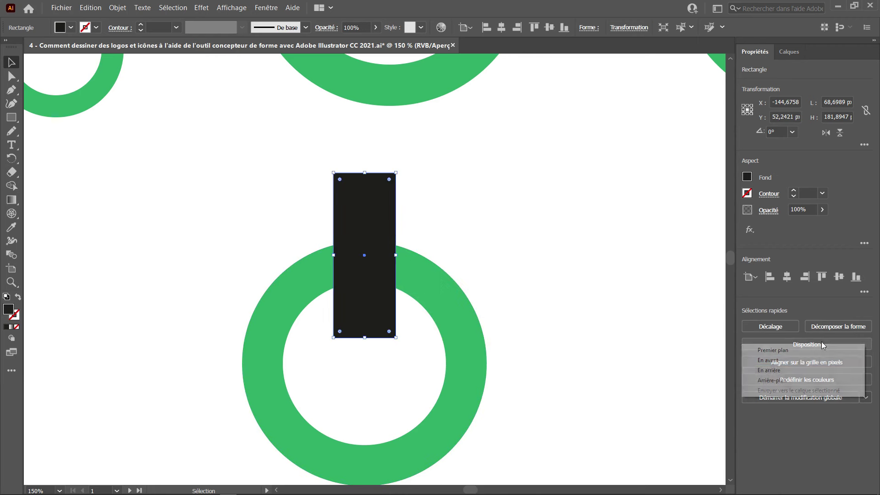
pyautogui.click(796, 370)
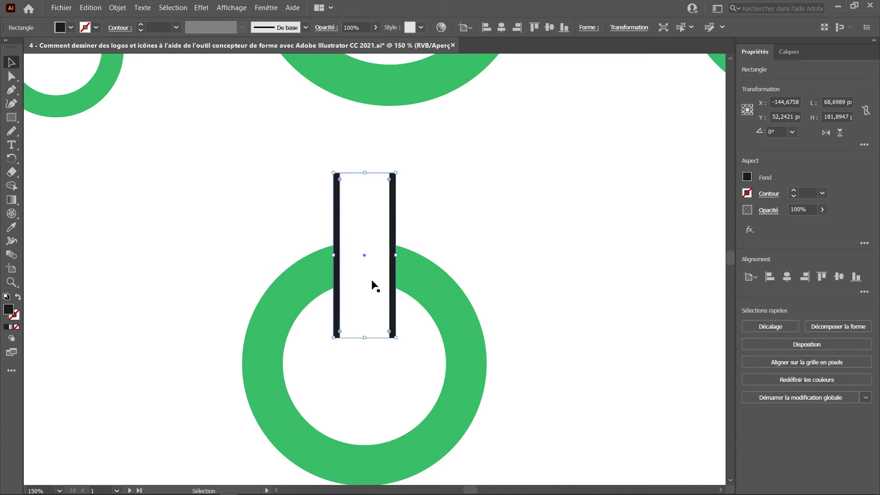
pyautogui.moveTo(395, 255); pyautogui.dragTo(398, 255)
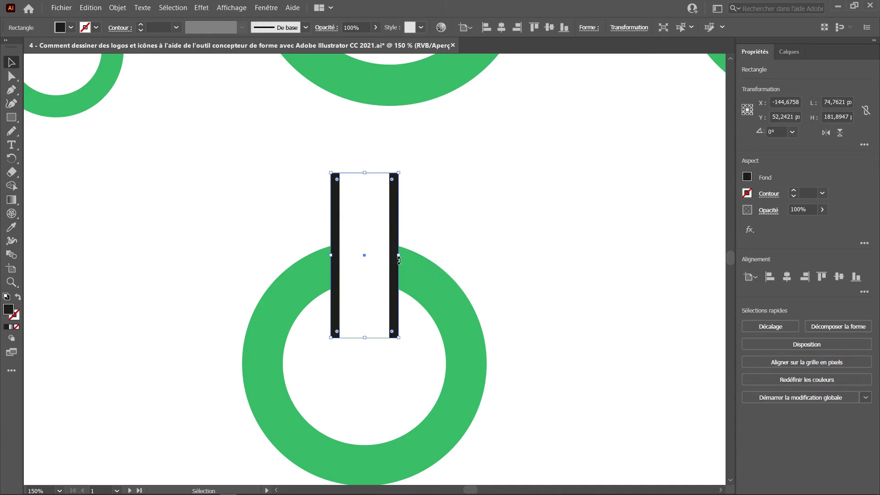
pyautogui.moveTo(365, 173); pyautogui.dragTo(365, 159)
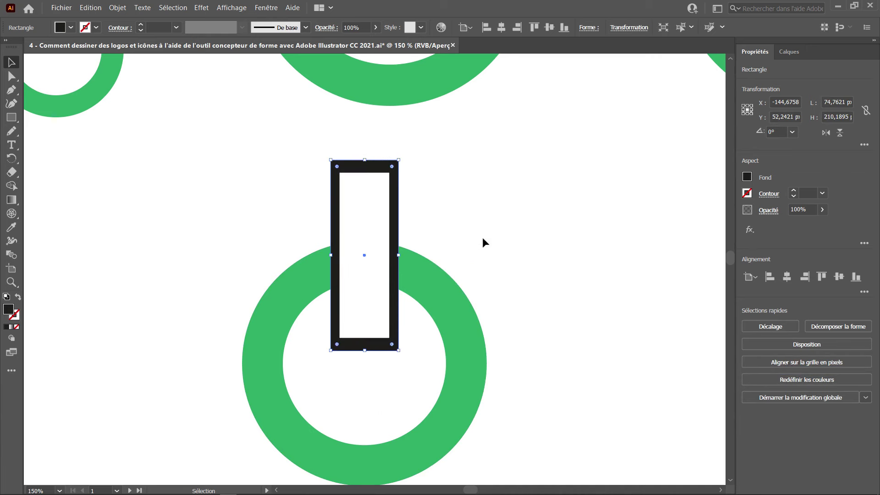
pyautogui.scroll(-3, 481, 243)
pyautogui.moveTo(493, 211); pyautogui.dragTo(366, 291)
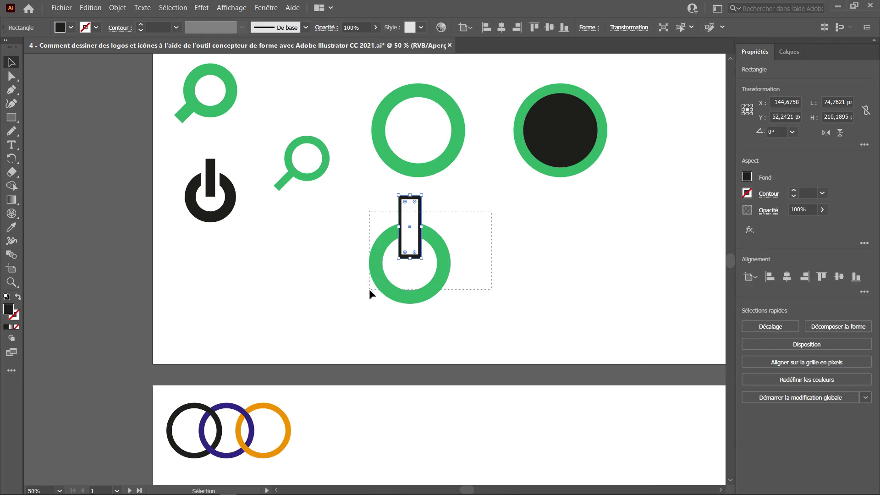
# With Shape Builder, remove the ring's inner circle and make the ring solid black
pyautogui.click(71, 28)
pyautogui.click(71, 28)
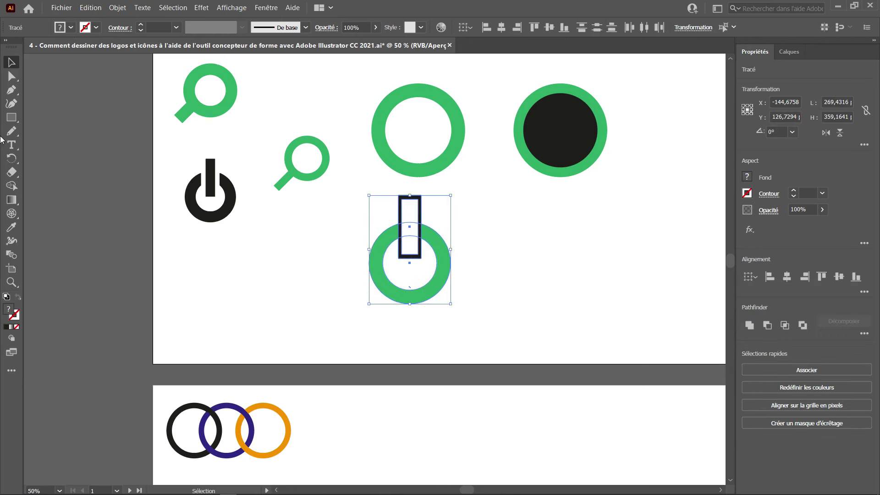
pyautogui.click(12, 186)
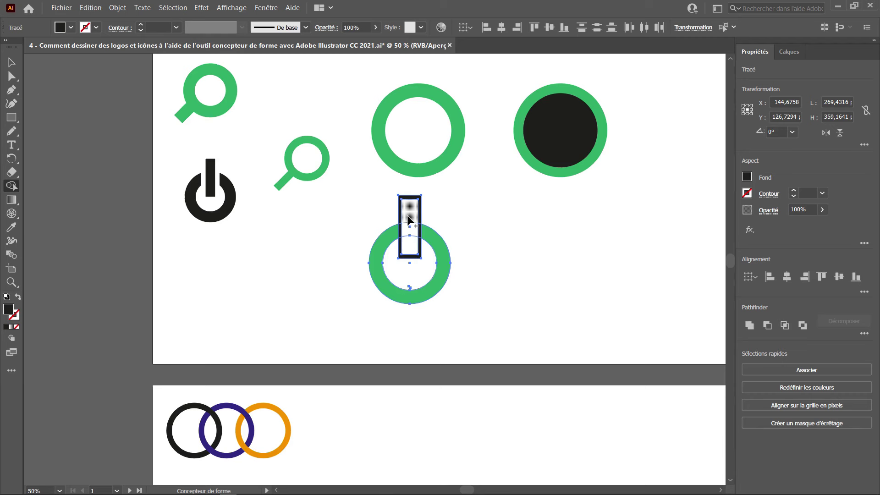
pyautogui.scroll(1, 414, 227)
pyautogui.scroll(1, 414, 228)
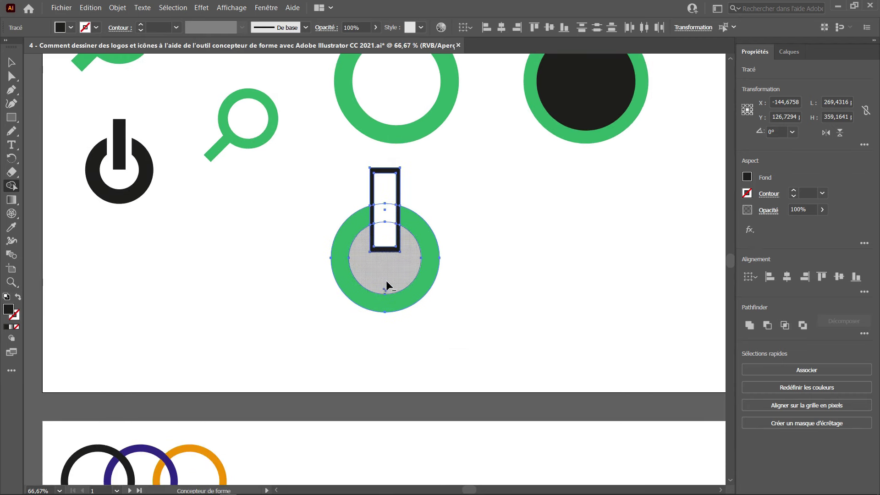
pyautogui.keyDown('alt'); pyautogui.click(384, 281); pyautogui.keyUp('alt')
pyautogui.click(406, 222)
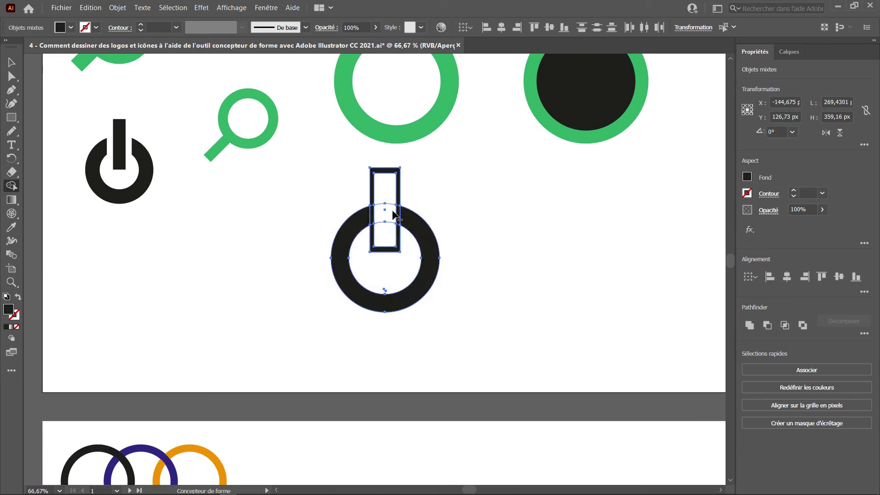
# Cut the bar out of the ring to open the gap and merge the bar into one piece
pyautogui.scroll(2, 397, 214)
pyautogui.scroll(2, 409, 183)
pyautogui.keyDown('alt'); pyautogui.moveTo(420, 187); pyautogui.dragTo(421, 238); pyautogui.keyUp('alt')
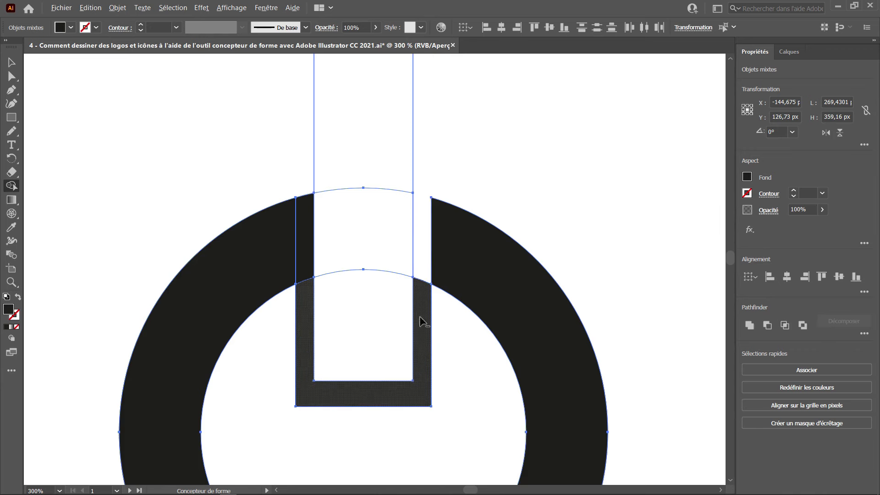
pyautogui.keyDown('alt'); pyautogui.click(424, 406); pyautogui.keyUp('alt')
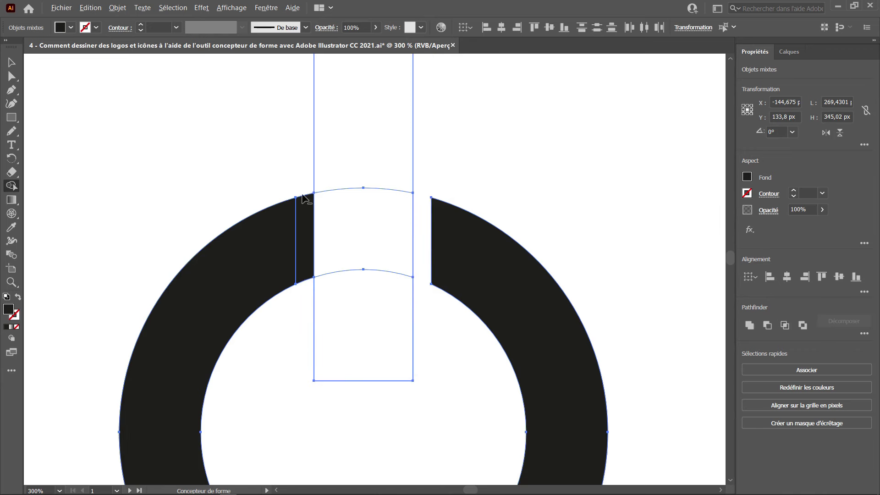
pyautogui.keyDown('alt'); pyautogui.click(303, 260); pyautogui.keyUp('alt')
pyautogui.moveTo(335, 194); pyautogui.dragTo(374, 330)
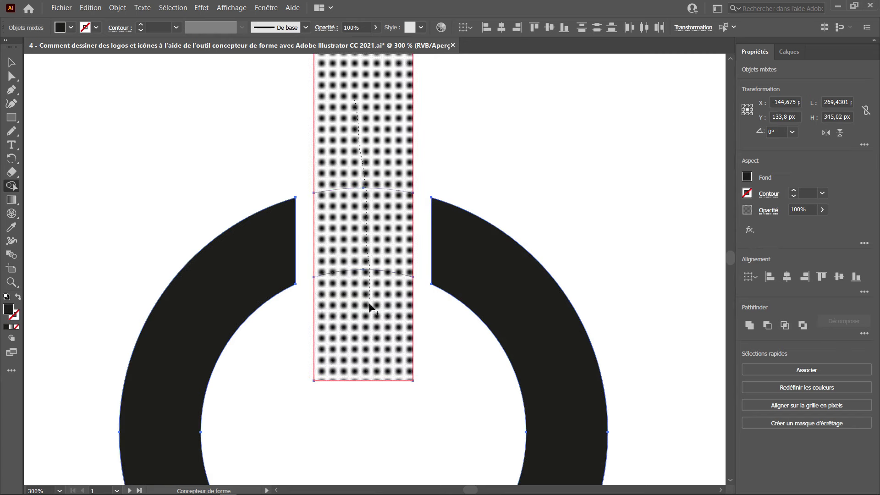
# Deselect the finished power symbol and pan to the three-ring artboard
pyautogui.scroll(-3, 370, 243)
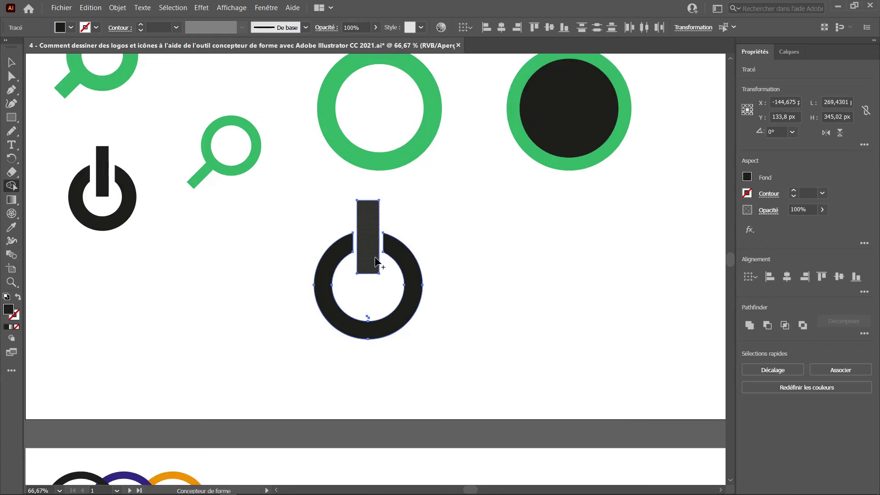
pyautogui.scroll(-1, 365, 320)
pyautogui.press('v')
pyautogui.click(431, 245)
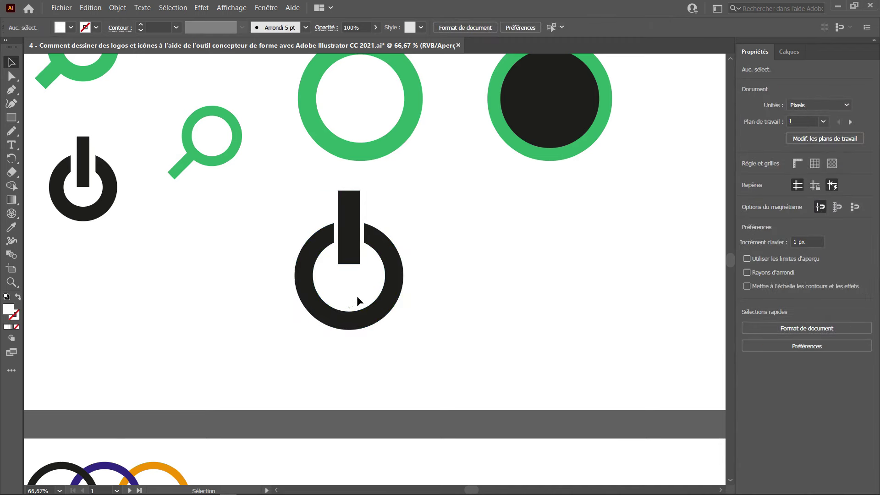
pyautogui.moveTo(371, 300); pyautogui.dragTo(411, 163)
pyautogui.moveTo(423, 285)
pyautogui.mouseDown()
pyautogui.moveTo(384, 172)
pyautogui.moveTo(381, 182)
pyautogui.mouseUp()
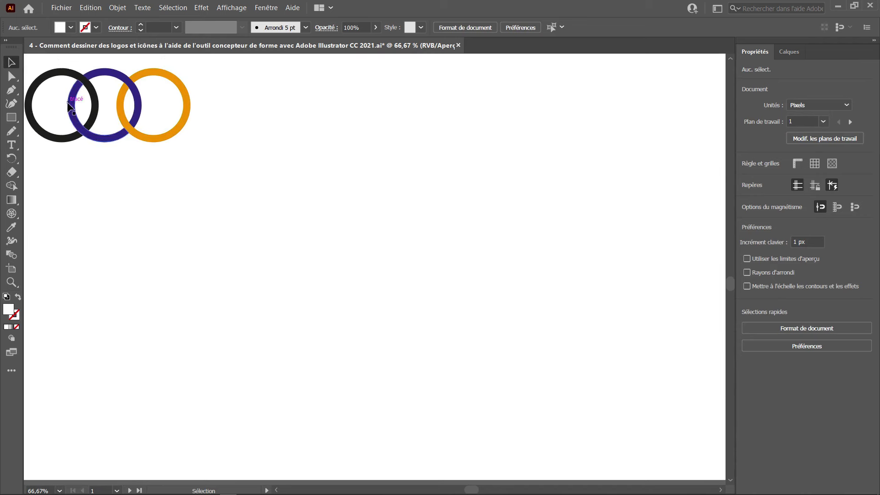
# Draw a large dark-outlined, unfilled circle below the three rings and nudge it up-right
pyautogui.moveTo(11, 118); pyautogui.dragTo(55, 131)
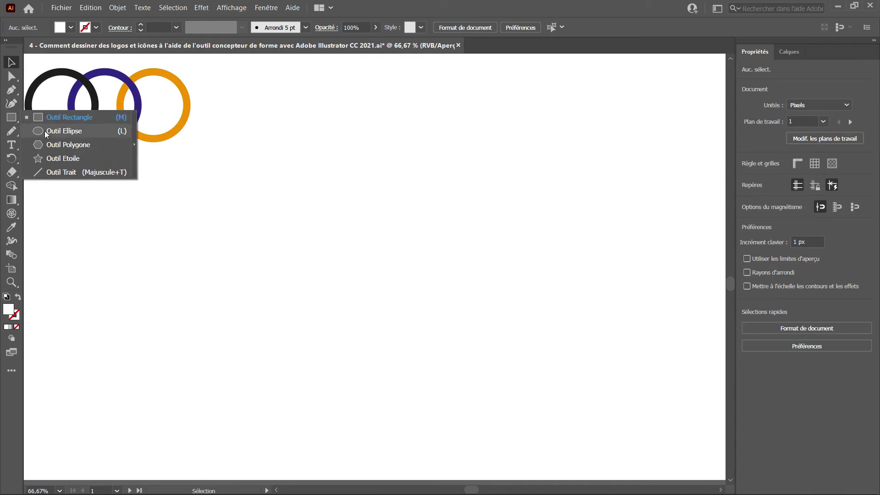
pyautogui.moveTo(236, 295); pyautogui.dragTo(320, 379)
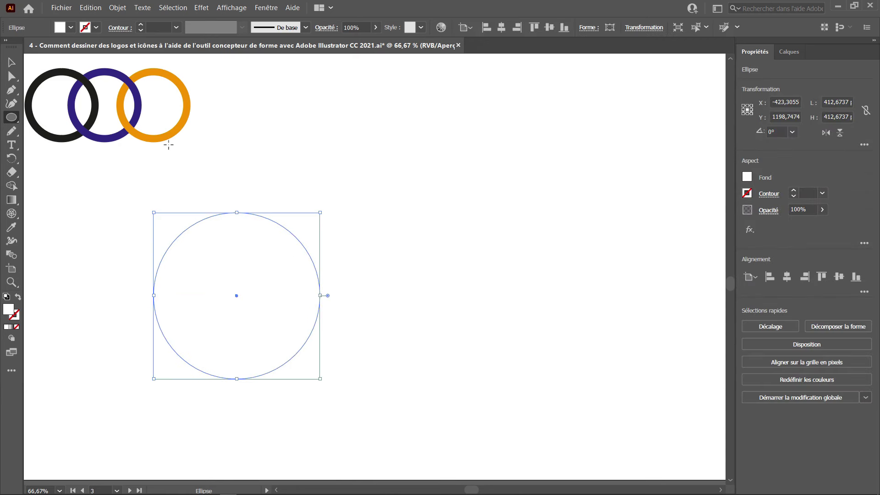
pyautogui.hotkey('shift', 'x')
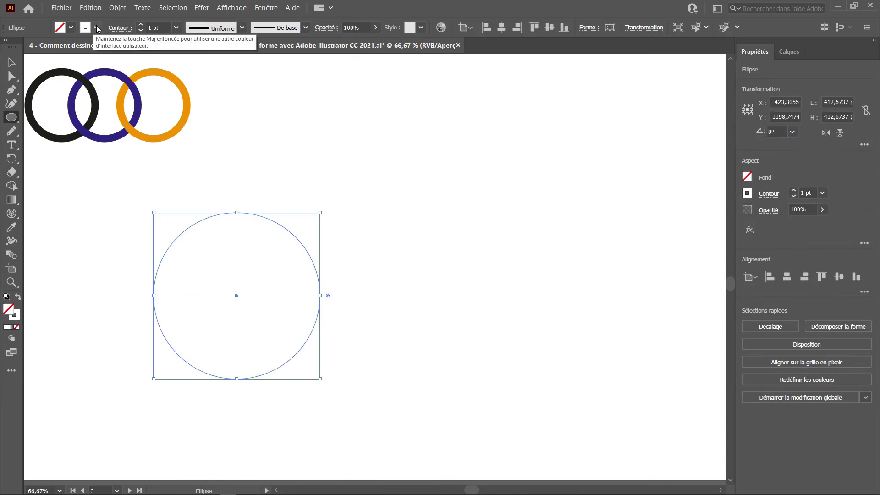
pyautogui.click(97, 29)
pyautogui.click(31, 47)
pyautogui.press('Escape')
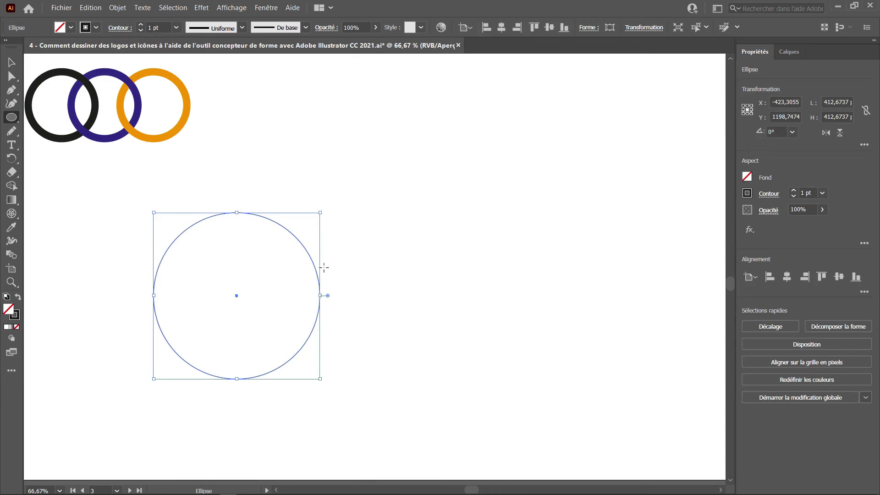
pyautogui.press('v')
pyautogui.moveTo(310, 257); pyautogui.dragTo(328, 229)
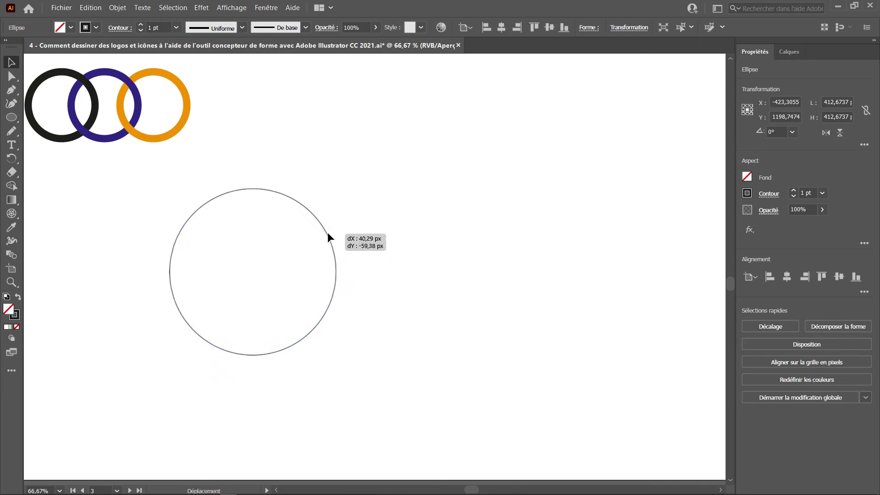
# Add a smaller concentric copy of the circle and group the two circles
pyautogui.press('a')
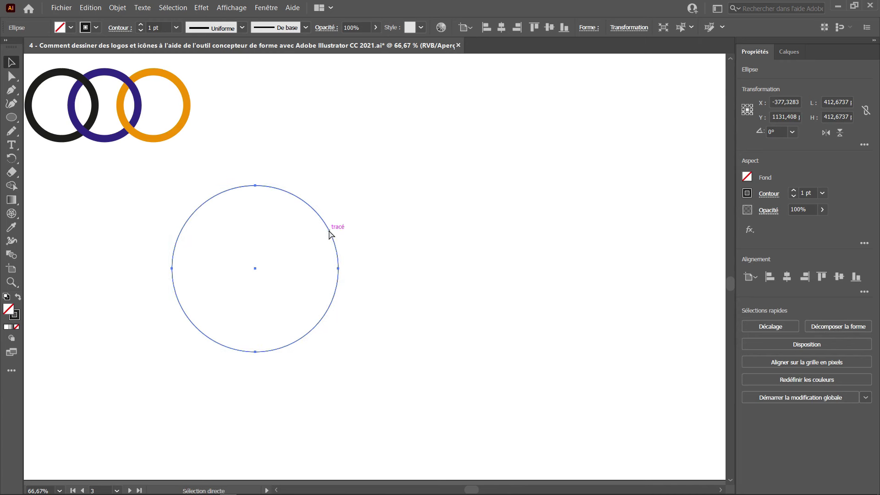
pyautogui.press('v')
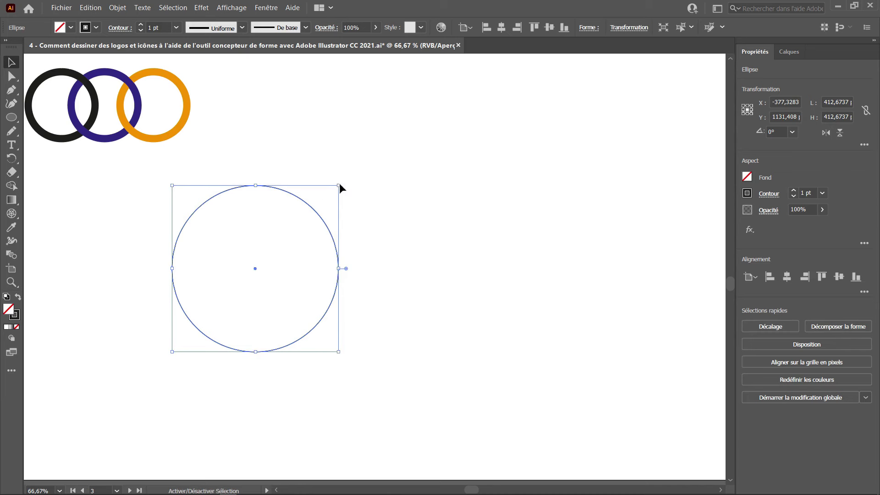
pyautogui.moveTo(340, 185); pyautogui.dragTo(325, 212)
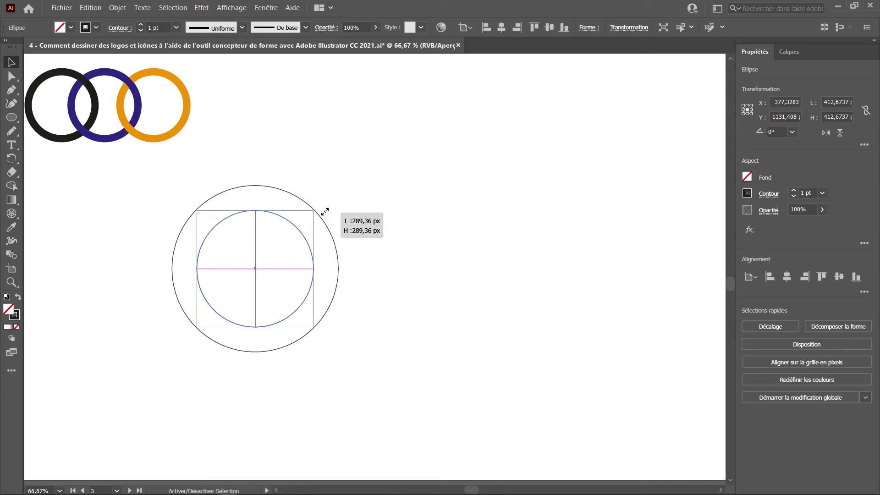
pyautogui.moveTo(393, 184); pyautogui.dragTo(236, 328)
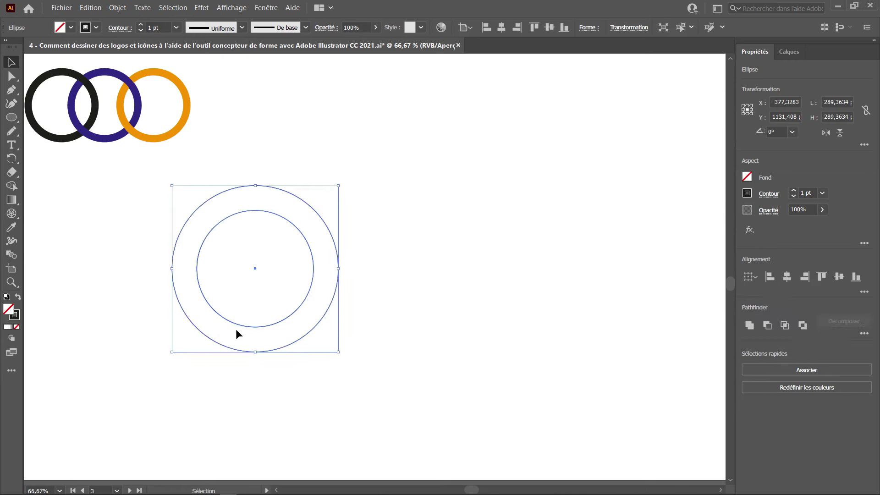
pyautogui.press('a')
pyautogui.press('v')
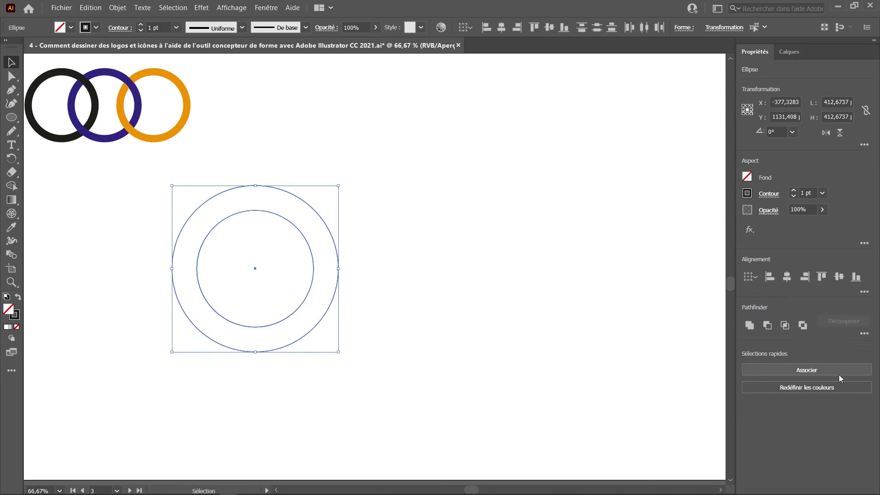
pyautogui.click(839, 373)
# Duplicate the double ring twice to the right, making three overlapping double rings
pyautogui.moveTo(314, 269); pyautogui.dragTo(396, 278)
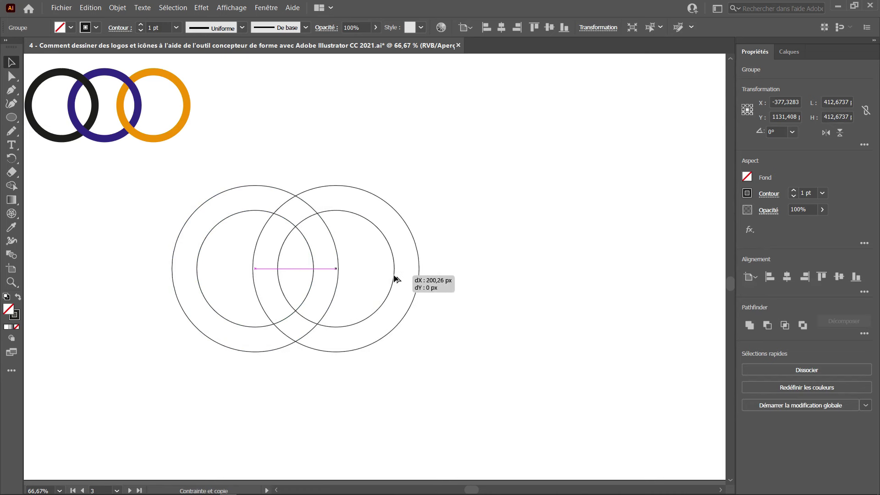
pyautogui.moveTo(395, 278); pyautogui.dragTo(398, 280)
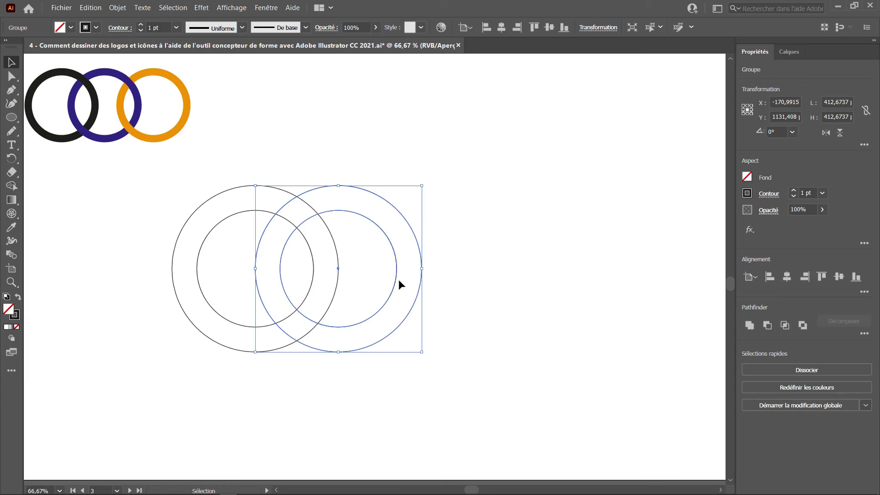
pyautogui.moveTo(397, 280); pyautogui.dragTo(489, 288)
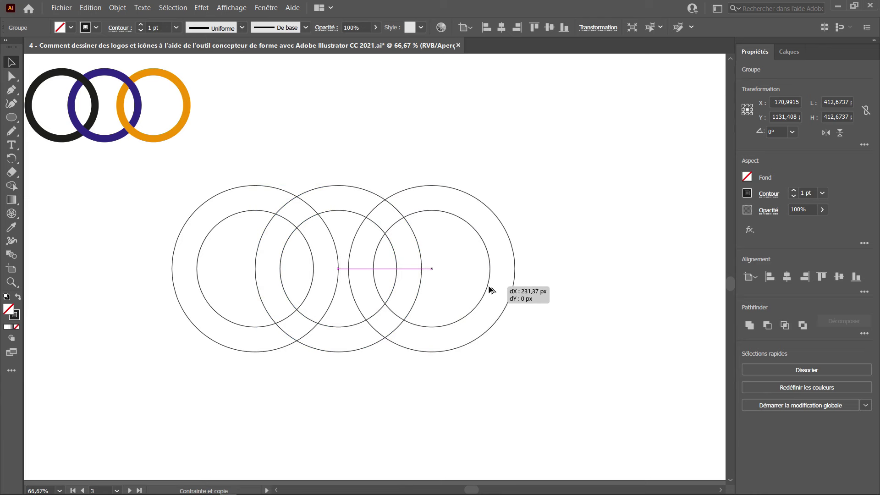
pyautogui.moveTo(490, 289); pyautogui.dragTo(489, 290)
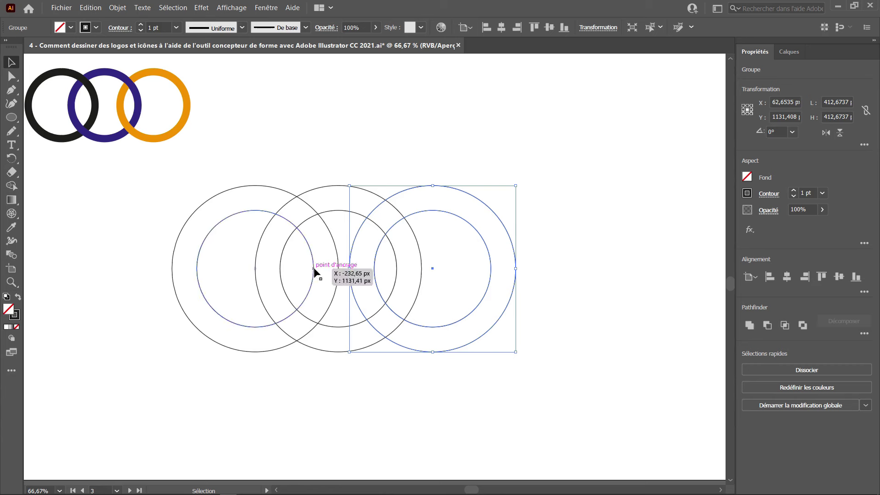
# Space the three double rings evenly along Smart Guides and select them all
pyautogui.moveTo(313, 269); pyautogui.dragTo(304, 269)
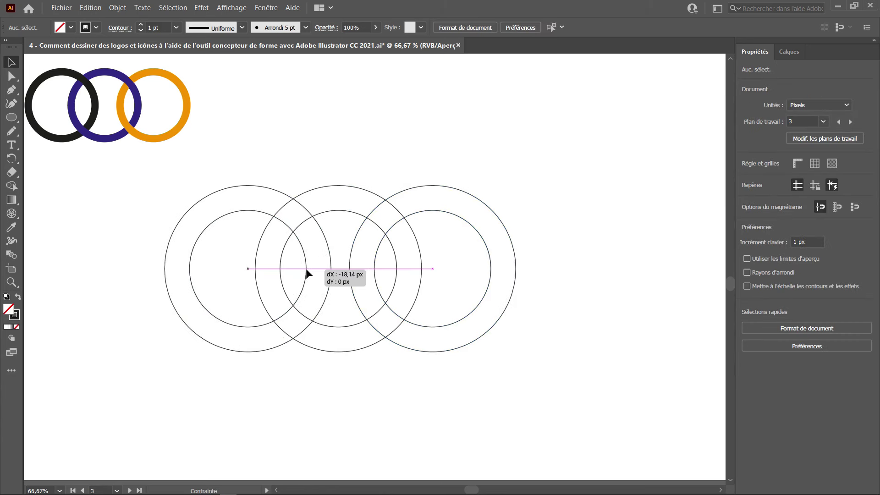
pyautogui.moveTo(304, 268); pyautogui.dragTo(304, 268)
pyautogui.moveTo(381, 262); pyautogui.dragTo(370, 270)
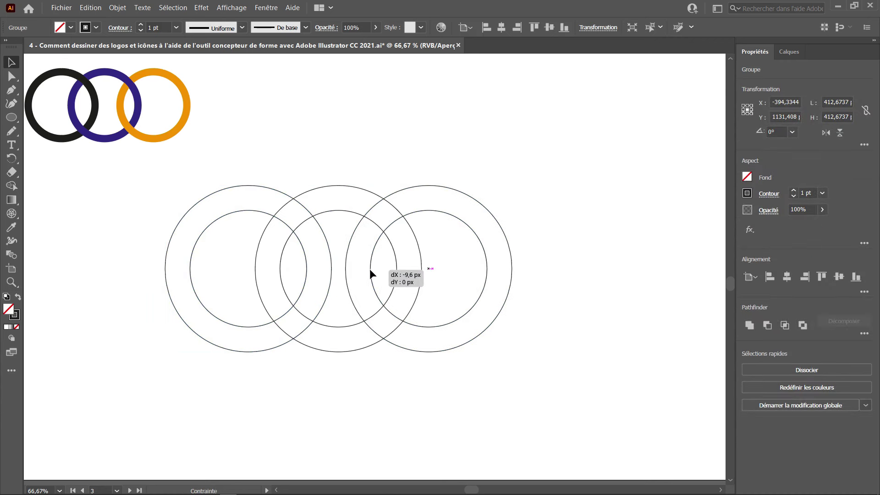
pyautogui.moveTo(371, 270); pyautogui.dragTo(371, 268)
pyautogui.moveTo(580, 193); pyautogui.dragTo(131, 364)
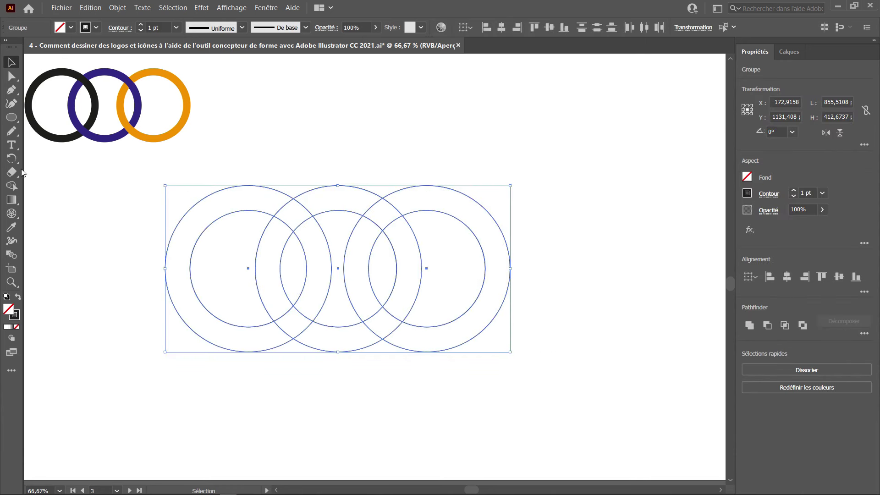
pyautogui.click(14, 189)
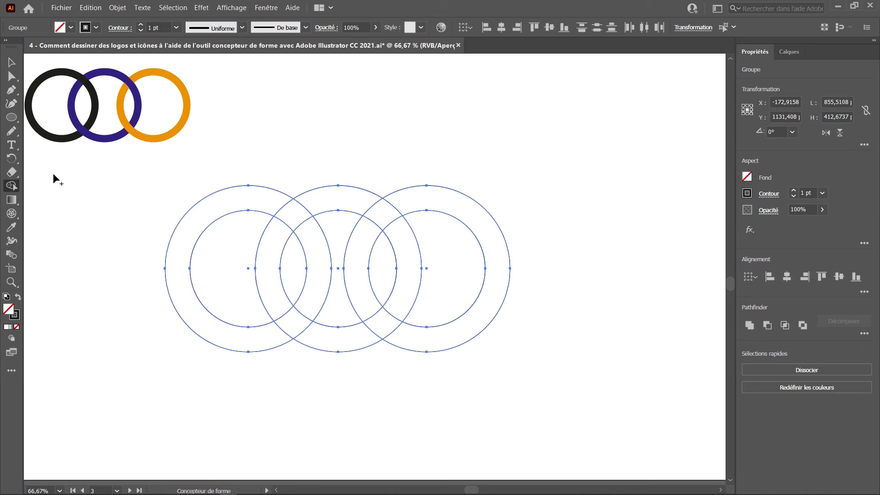
# Merge the left double ring's regions into a solid black ring
pyautogui.hotkey('shift', 'x')
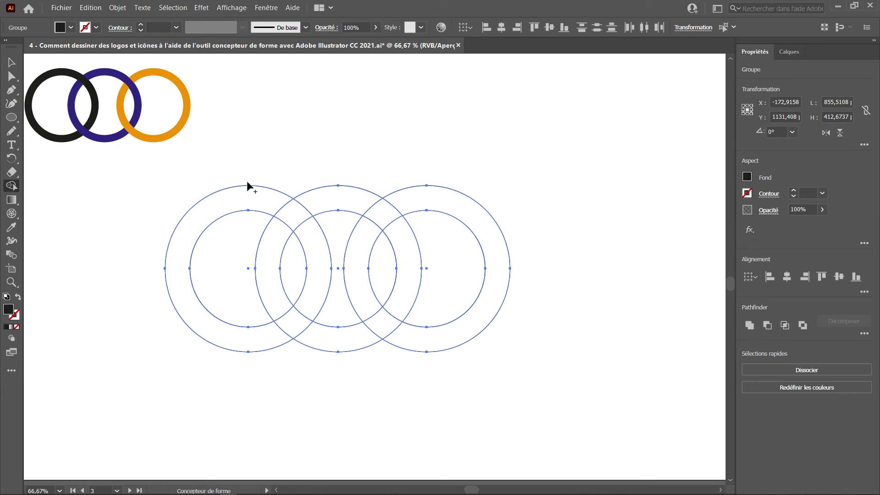
pyautogui.click(213, 207)
pyautogui.moveTo(195, 228)
pyautogui.mouseDown()
pyautogui.moveTo(287, 217)
pyautogui.moveTo(300, 230)
pyautogui.mouseUp()
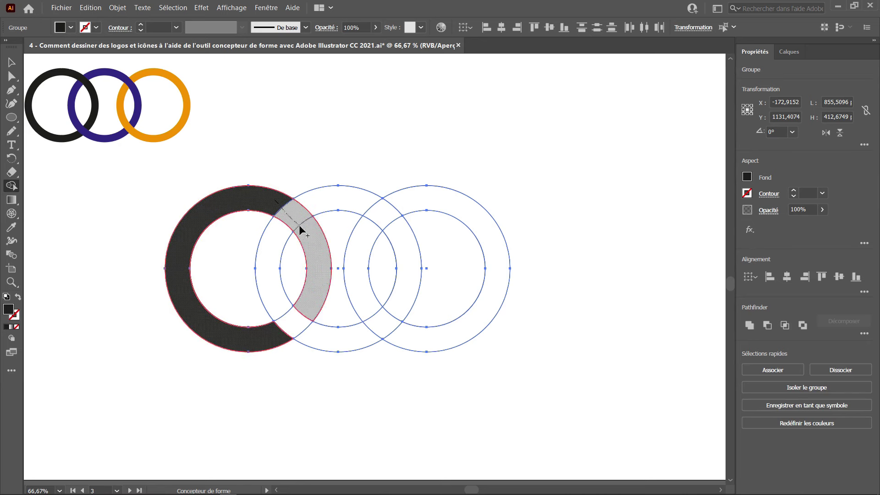
pyautogui.moveTo(313, 259); pyautogui.dragTo(321, 314)
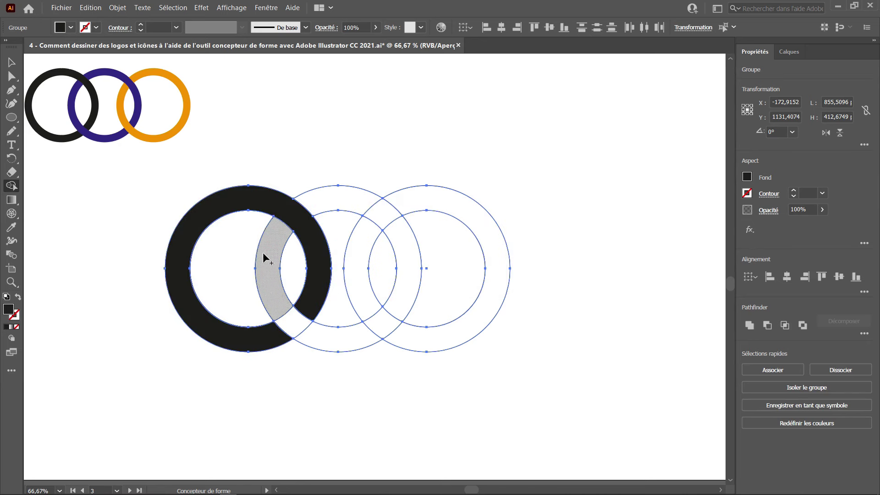
# Fill the middle ring's sections purple, merging them into one ring
pyautogui.click(70, 28)
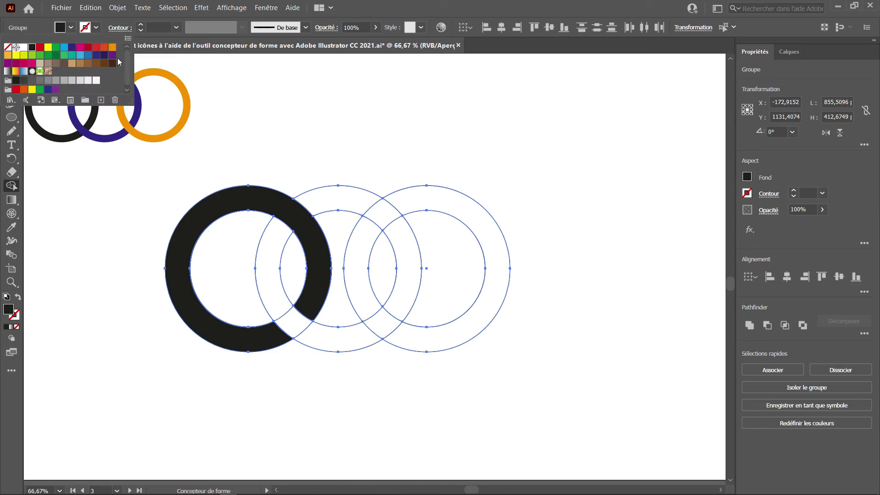
pyautogui.click(397, 19)
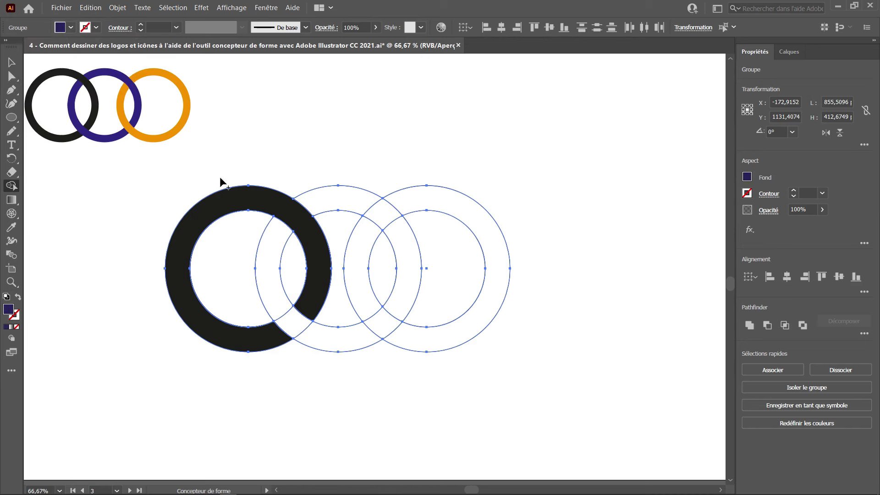
pyautogui.moveTo(272, 295); pyautogui.dragTo(318, 329)
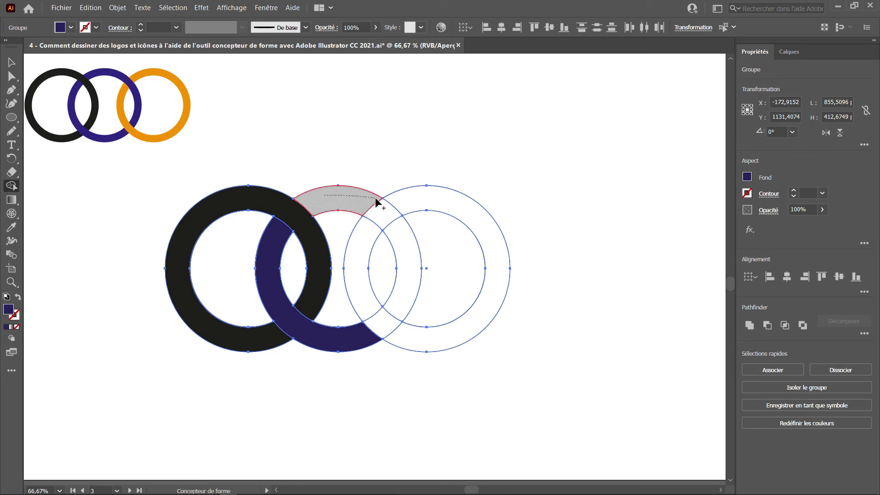
pyautogui.moveTo(377, 202); pyautogui.dragTo(411, 301)
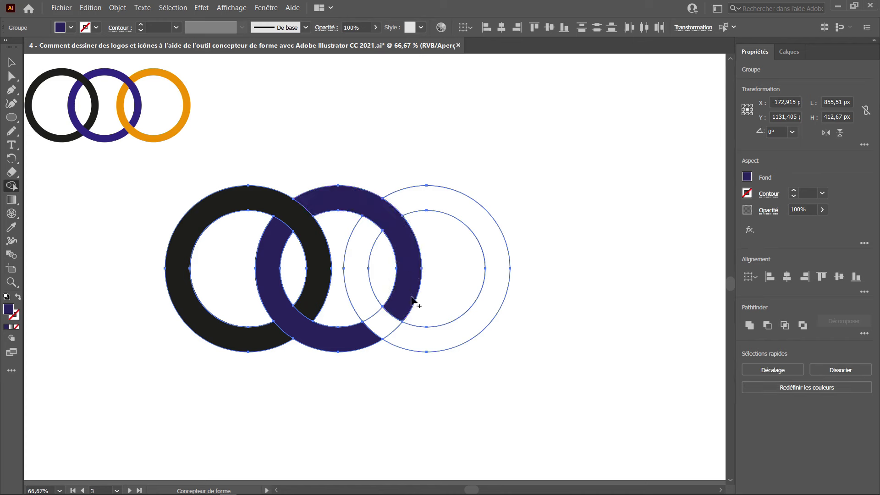
# Merge the right ring's remaining sections into an orange ring, then deselect
pyautogui.click(71, 29)
pyautogui.click(112, 47)
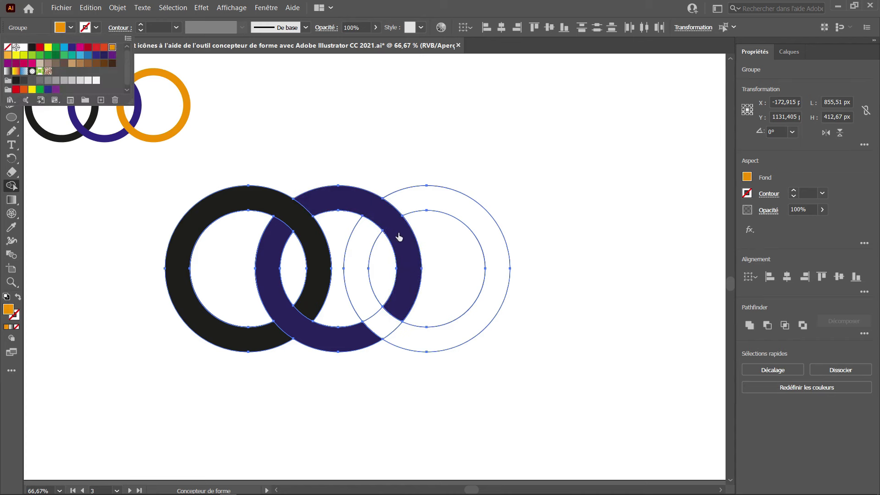
pyautogui.click(431, 202)
pyautogui.click(448, 206)
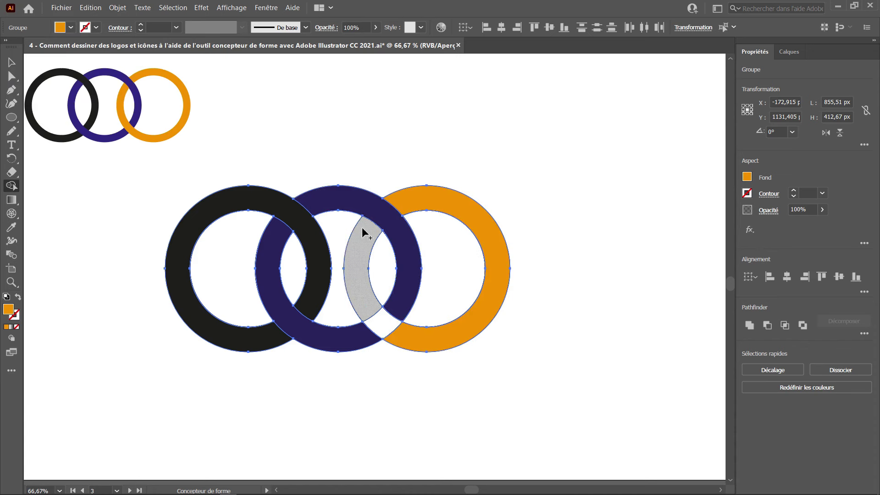
pyautogui.moveTo(359, 275); pyautogui.dragTo(392, 337)
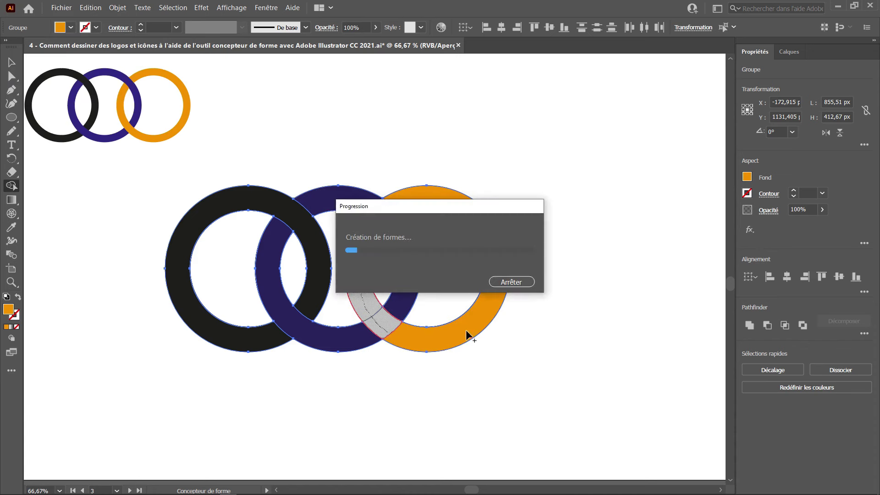
pyautogui.scroll(-1, 419, 311)
pyautogui.press('v')
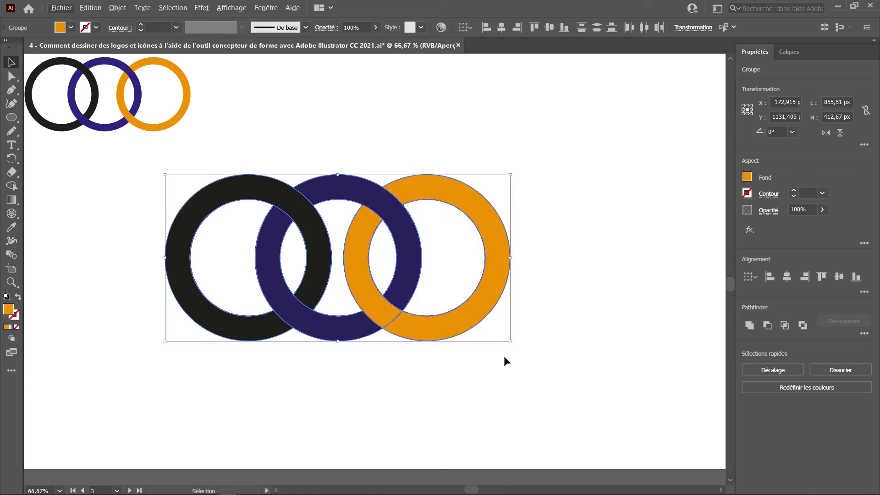
pyautogui.click(512, 351)
# Select all three rings and set their stroke to None
pyautogui.click(274, 201)
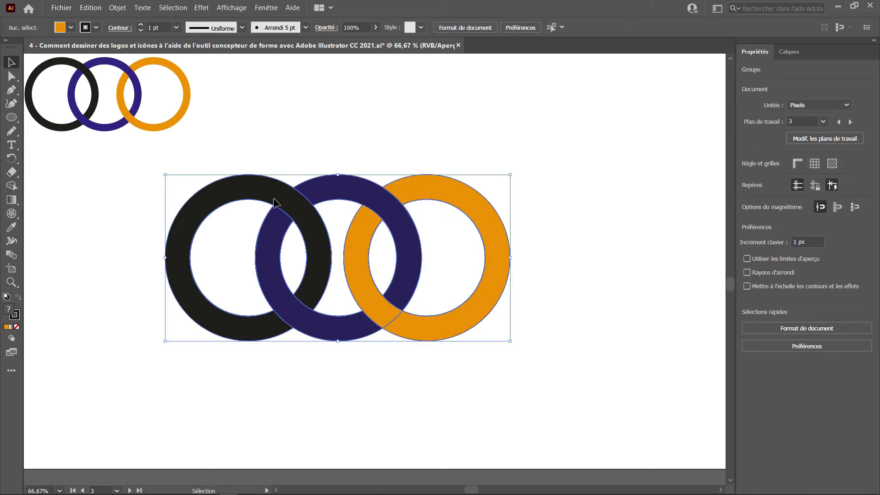
pyautogui.click(94, 28)
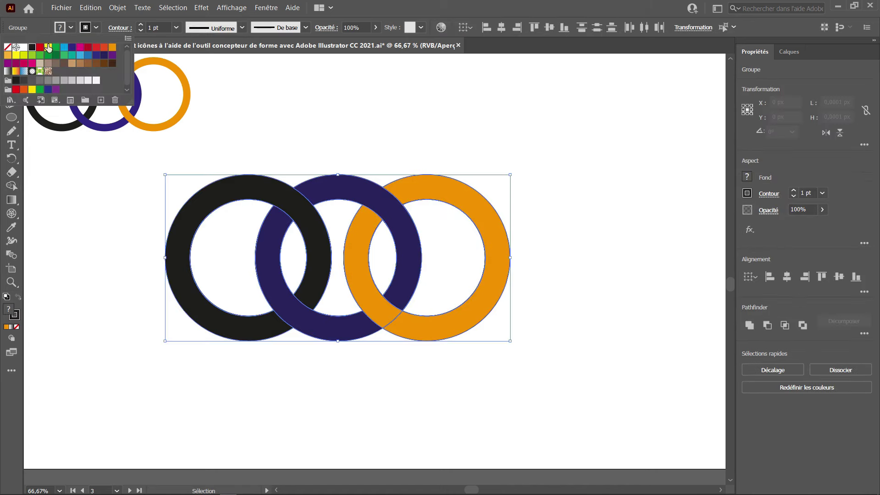
pyautogui.moveTo(590, 164); pyautogui.dragTo(430, 347)
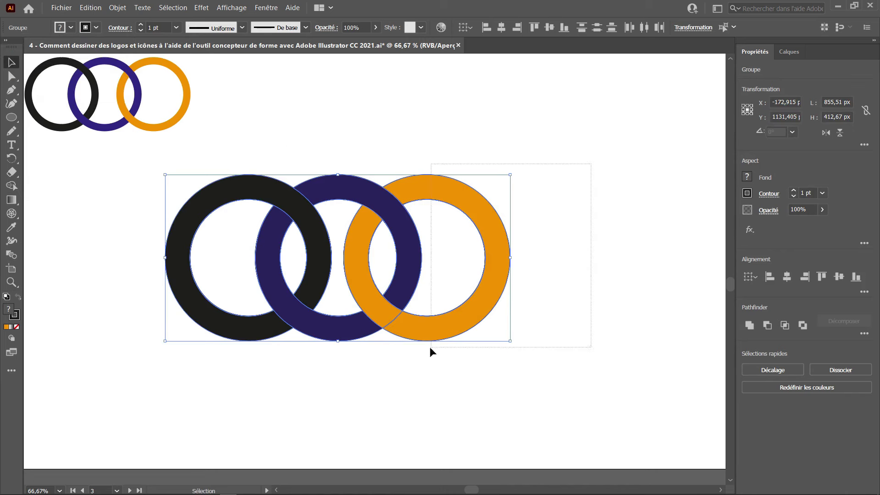
pyautogui.moveTo(605, 160)
pyautogui.mouseDown()
pyautogui.moveTo(164, 405)
pyautogui.moveTo(140, 406)
pyautogui.mouseUp()
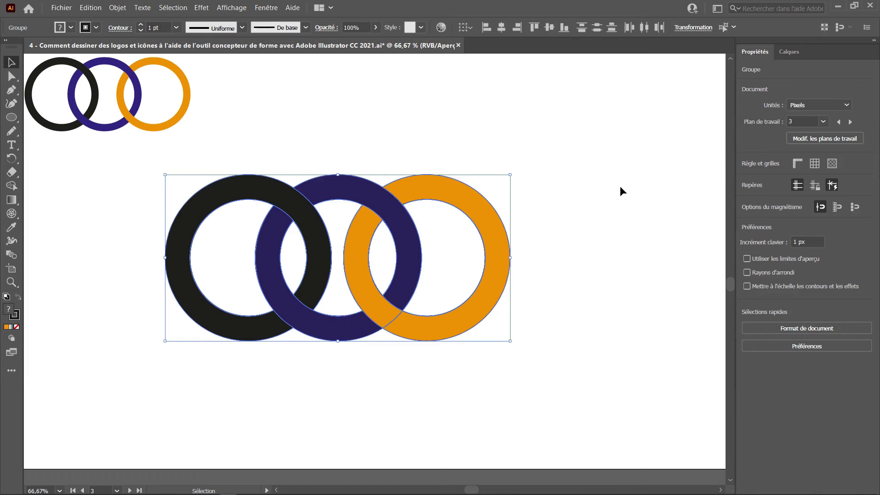
pyautogui.moveTo(613, 168); pyautogui.dragTo(97, 377)
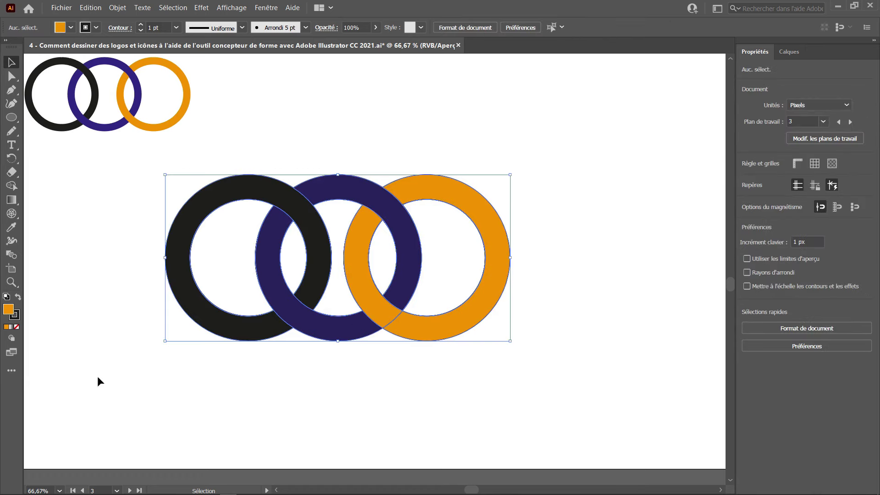
pyautogui.click(71, 28)
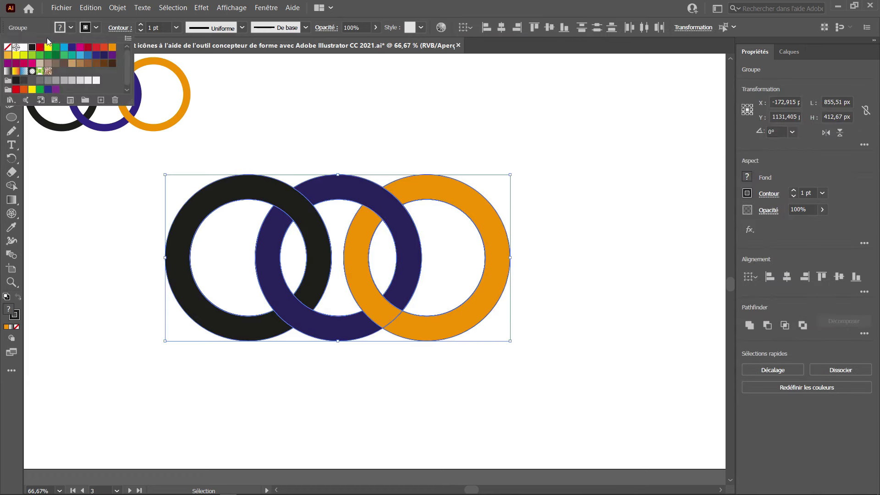
pyautogui.click(8, 47)
pyautogui.click(607, 246)
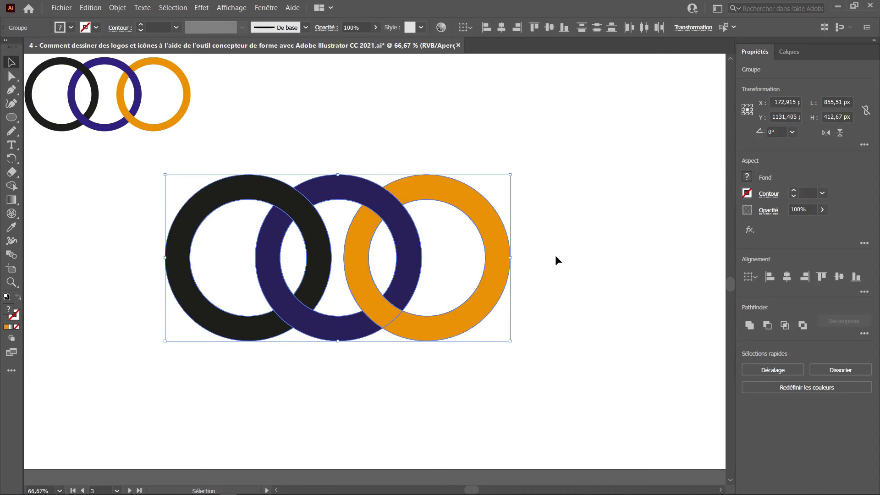
pyautogui.click(554, 255)
# Reselect the whole ring group with Shape Builder active, then clear the selection
pyautogui.scroll(-1, 554, 255)
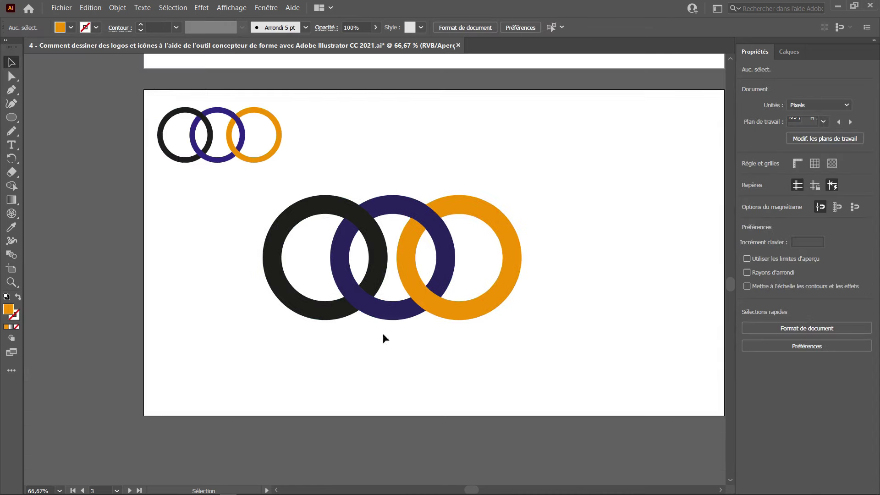
pyautogui.click(430, 298)
pyautogui.click(480, 275)
pyautogui.scroll(1, 481, 275)
pyautogui.moveTo(596, 167); pyautogui.dragTo(295, 340)
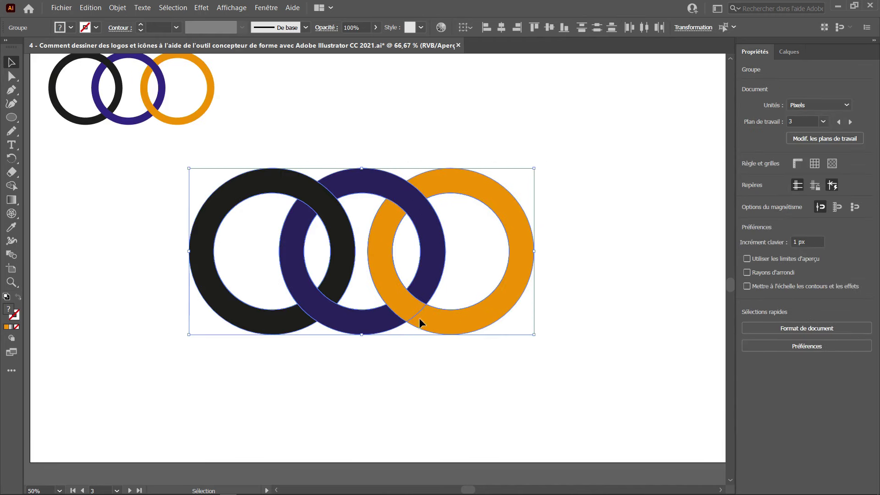
pyautogui.click(12, 186)
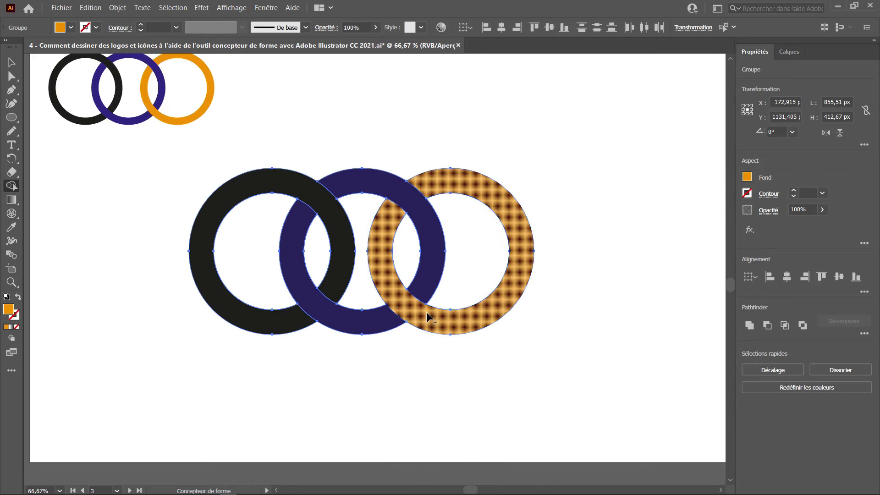
pyautogui.press('v')
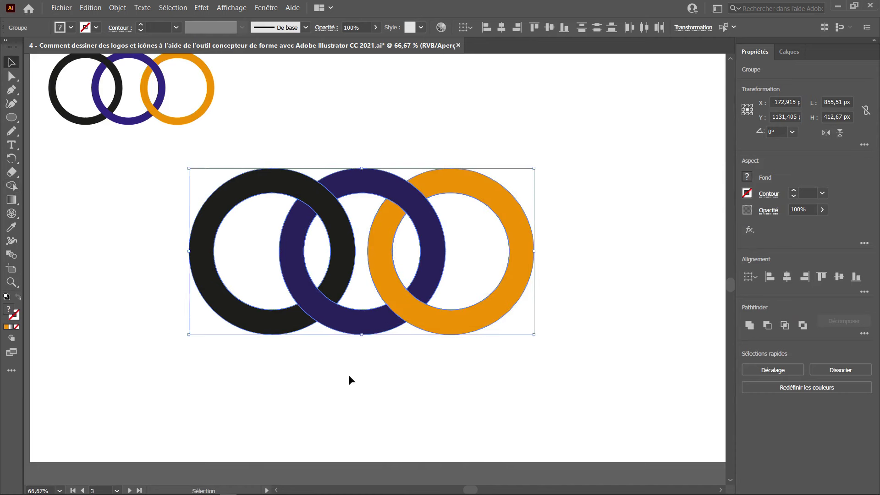
pyautogui.click(349, 376)
# Pull the orange ring right and the black ring left to reveal the cut gaps
pyautogui.scroll(-1, 521, 327)
pyautogui.hscroll(3, 526, 330)
pyautogui.moveTo(342, 295); pyautogui.dragTo(461, 298)
pyautogui.moveTo(145, 215); pyautogui.dragTo(67, 216)
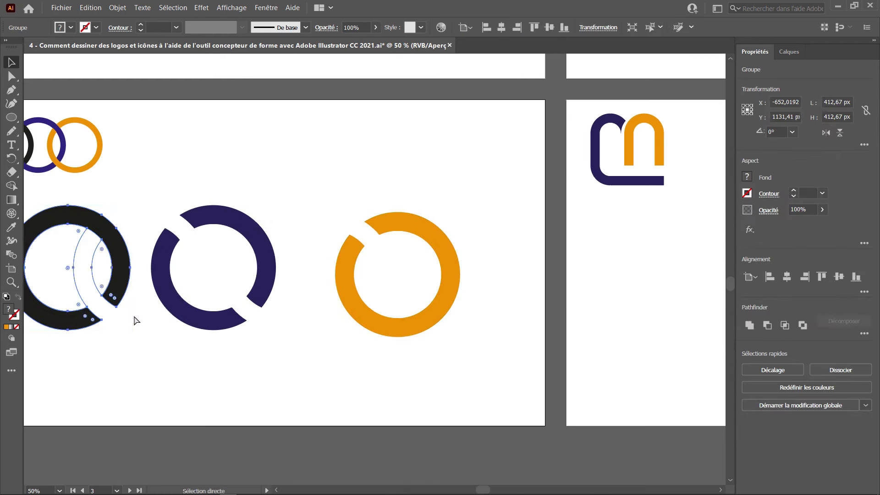
# Isolate the black ring group and inspect its inner circle and arc paths
pyautogui.scroll(2, 142, 312)
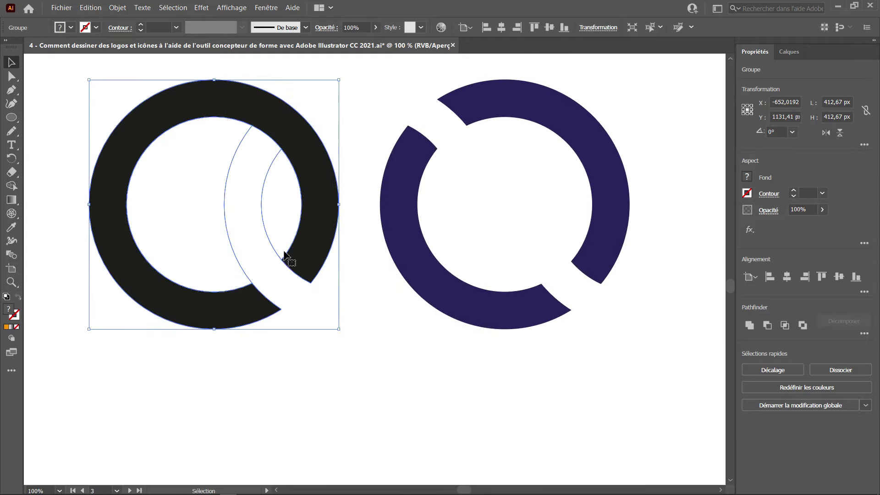
pyautogui.click(264, 205)
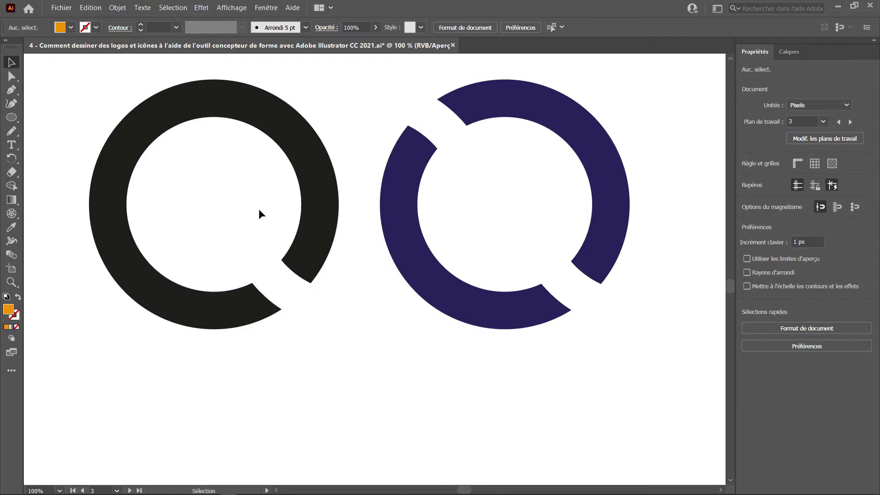
pyautogui.click(262, 206)
pyautogui.doubleClick(262, 206)
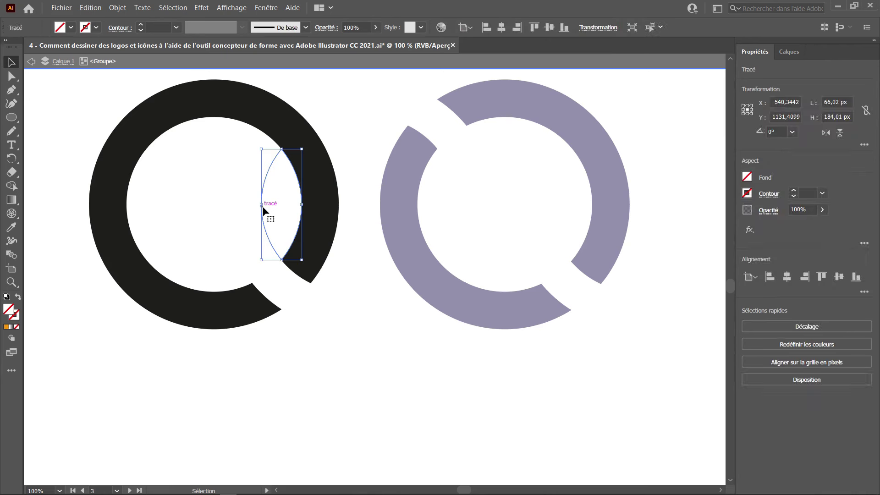
pyautogui.moveTo(218, 210); pyautogui.dragTo(210, 213)
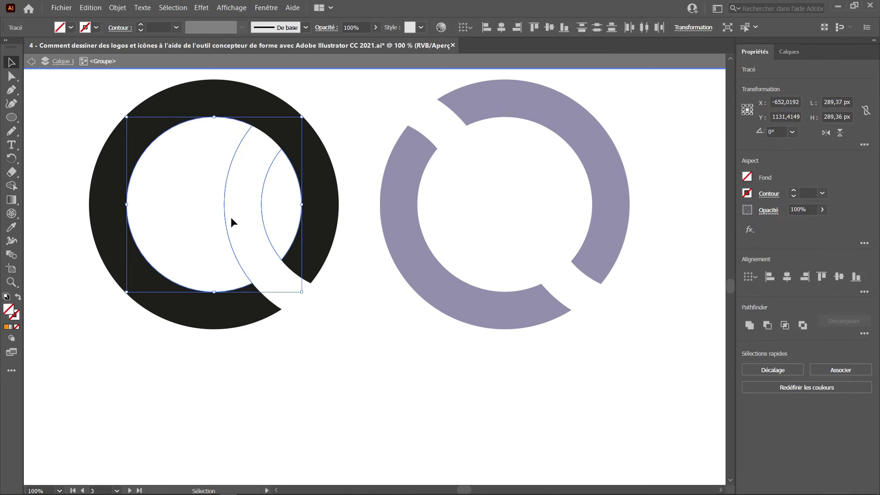
pyautogui.click(188, 232)
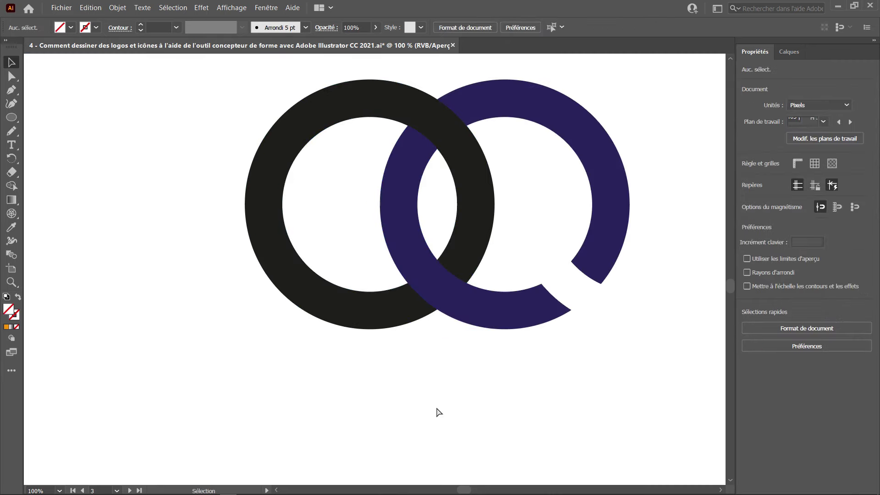
# Zoom out and pan over to the artboard with the blue shield logo
pyautogui.hotkey('ctrl', '-')
pyautogui.click(499, 381)
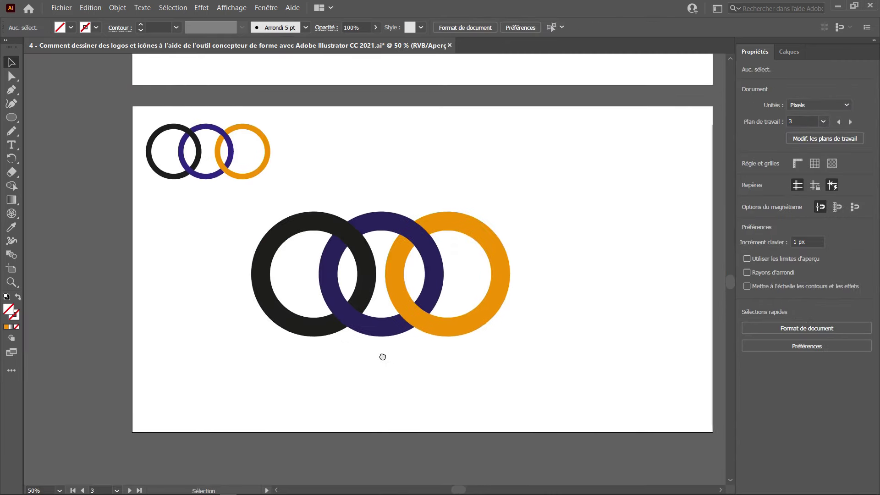
pyautogui.click(320, 255)
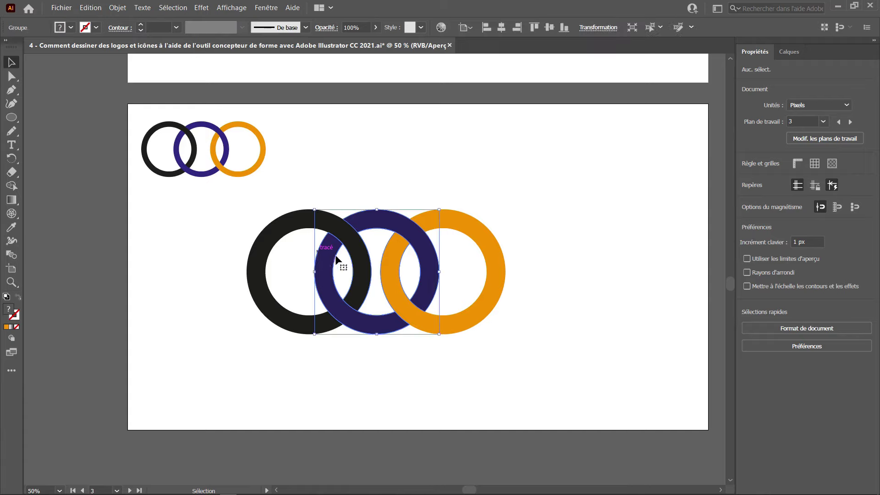
pyautogui.hscroll(5, 411, 278)
pyautogui.moveTo(385, 258); pyautogui.dragTo(337, 408)
# Draw a new circle beside the shield logo and move it up and left
pyautogui.scroll(3, 344, 367)
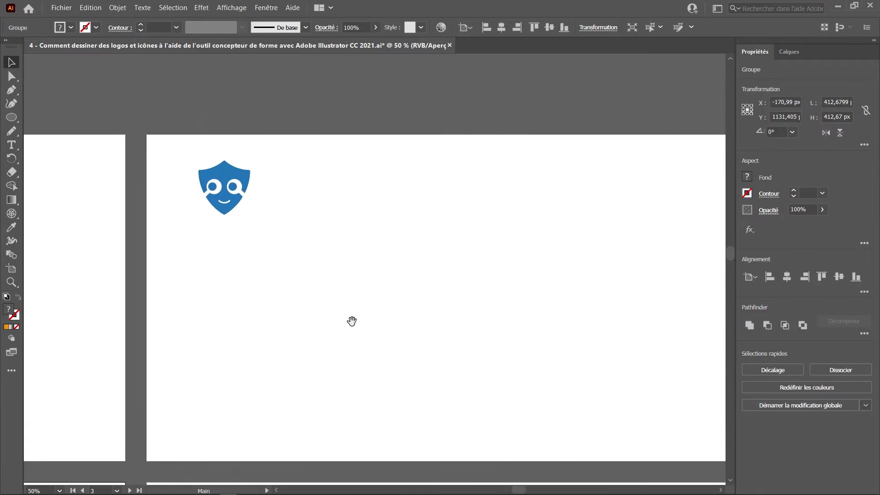
pyautogui.scroll(1, 257, 275)
pyautogui.moveTo(435, 271); pyautogui.dragTo(406, 256)
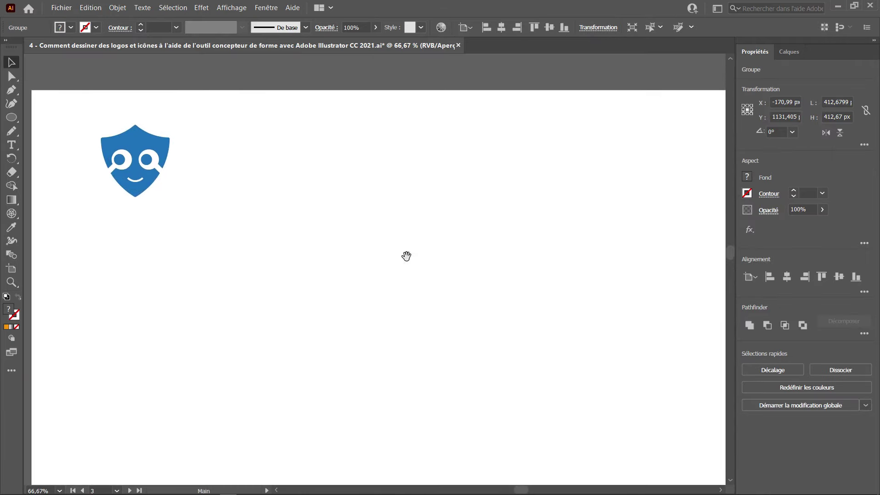
pyautogui.click(11, 118)
pyautogui.moveTo(350, 207); pyautogui.dragTo(506, 363)
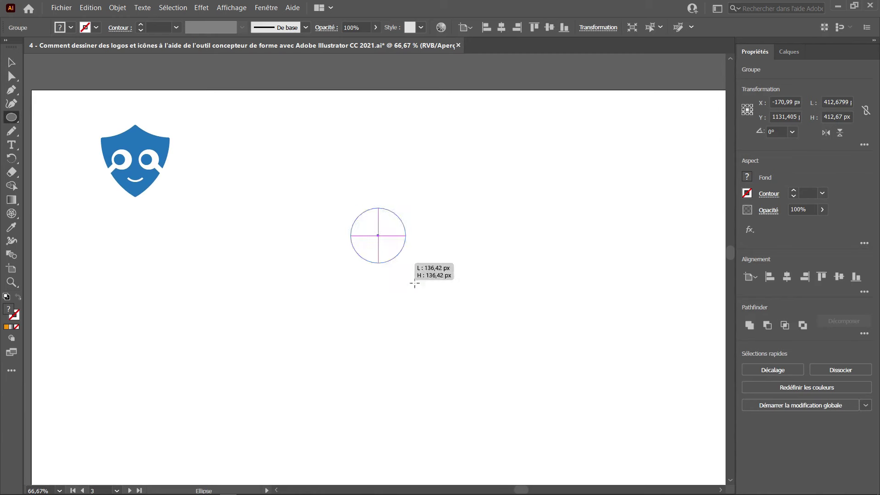
pyautogui.press('v')
pyautogui.moveTo(501, 315); pyautogui.dragTo(444, 292)
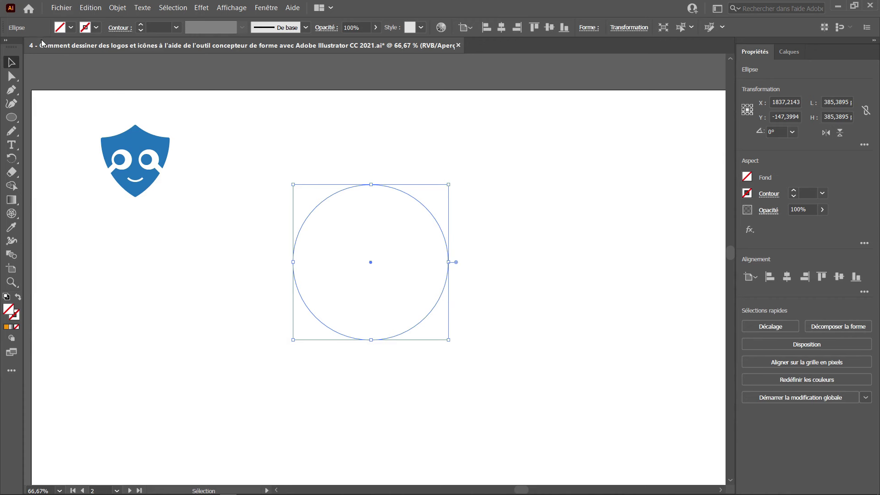
# Give the circle a blue outline sampled from the shield, then reposition and enlarge it
pyautogui.press('i')
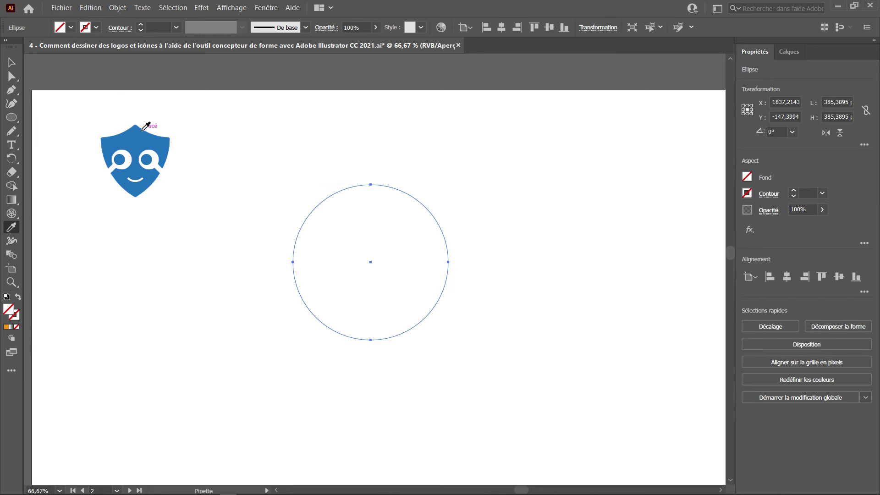
pyautogui.click(146, 137)
pyautogui.press('v')
pyautogui.hotkey('shift', 'x')
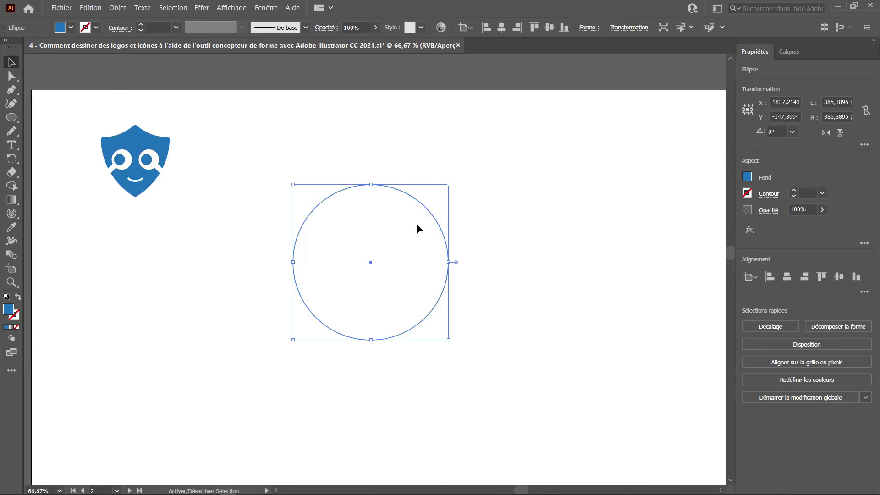
pyautogui.click(485, 253)
pyautogui.moveTo(449, 259); pyautogui.dragTo(416, 271)
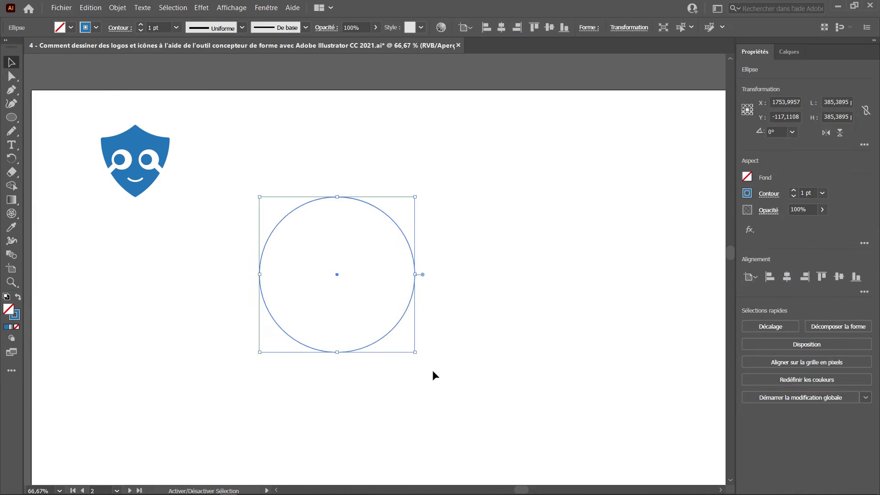
pyautogui.moveTo(415, 352); pyautogui.dragTo(454, 390)
# Copy the circle to the right and group the two overlapping circles
pyautogui.moveTo(436, 350)
pyautogui.mouseDown()
pyautogui.moveTo(550, 344)
pyautogui.moveTo(500, 350)
pyautogui.mouseUp()
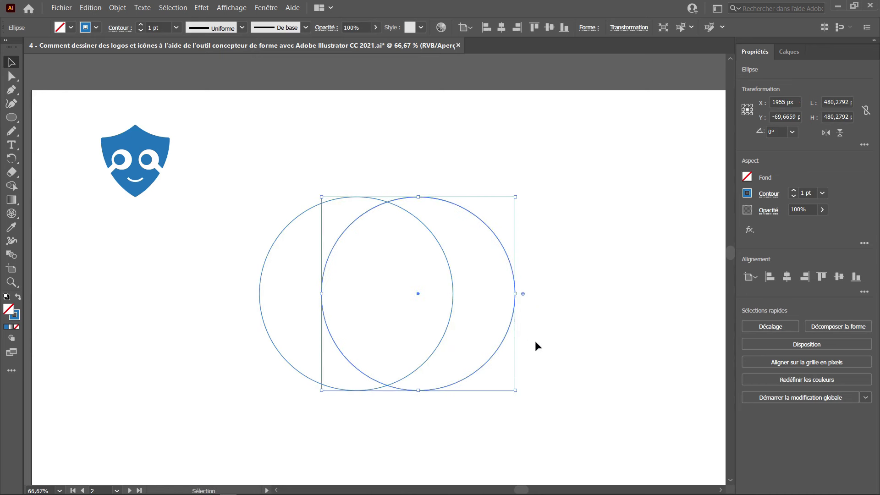
pyautogui.moveTo(461, 182); pyautogui.dragTo(332, 305)
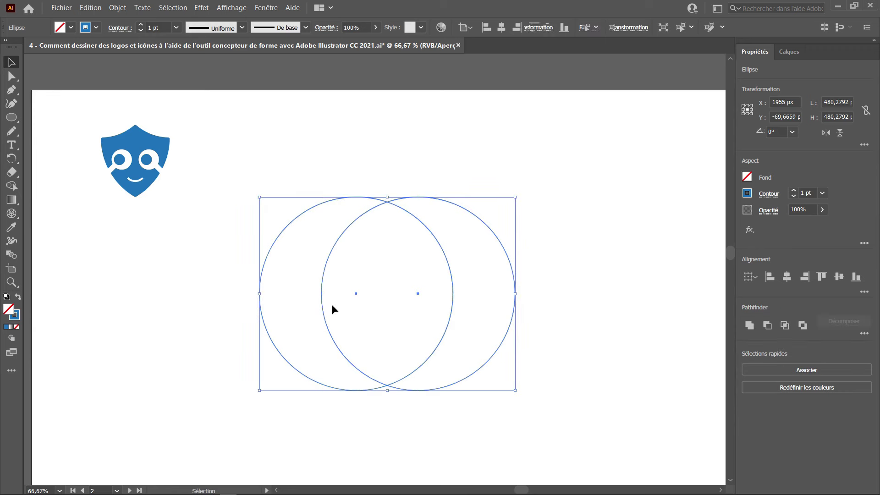
pyautogui.press('a')
pyautogui.press('v')
pyautogui.hotkey('ctrl', 'g')
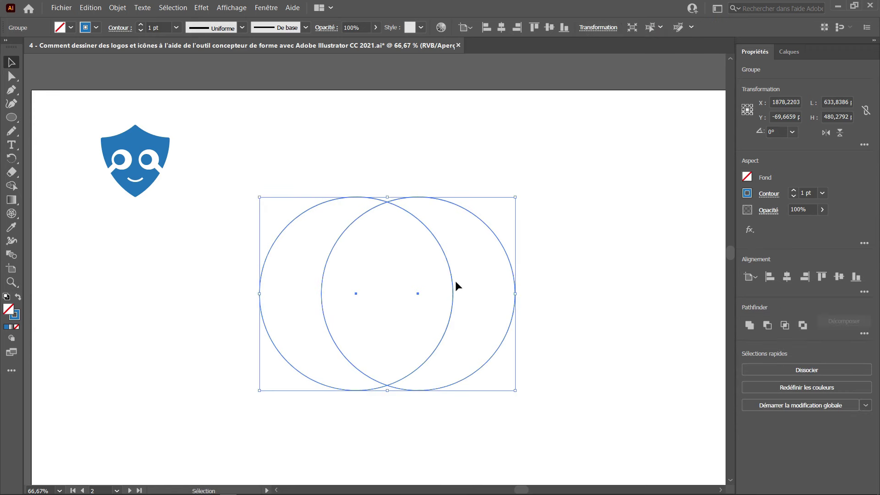
# Copy the circle pair upward, then merge the four circles' crescent and lens regions into one shield outline
pyautogui.moveTo(453, 290); pyautogui.dragTo(447, 183)
pyautogui.moveTo(515, 283); pyautogui.dragTo(500, 275)
pyautogui.hotkey('ctrl', 'z')
pyautogui.moveTo(573, 241); pyautogui.dragTo(263, 432)
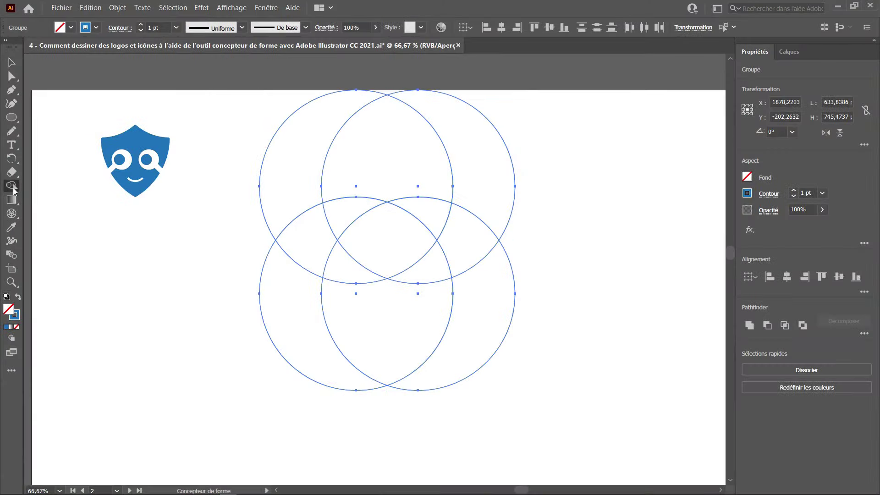
pyautogui.moveTo(278, 253)
pyautogui.mouseDown()
pyautogui.moveTo(325, 205)
pyautogui.moveTo(463, 234)
pyautogui.moveTo(385, 139)
pyautogui.moveTo(336, 228)
pyautogui.moveTo(339, 256)
pyautogui.mouseUp()
pyautogui.moveTo(411, 259)
pyautogui.mouseDown()
pyautogui.moveTo(458, 279)
pyautogui.moveTo(480, 358)
pyautogui.moveTo(463, 403)
pyautogui.mouseUp()
# Select the new shield outline and move it upward
pyautogui.press('v')
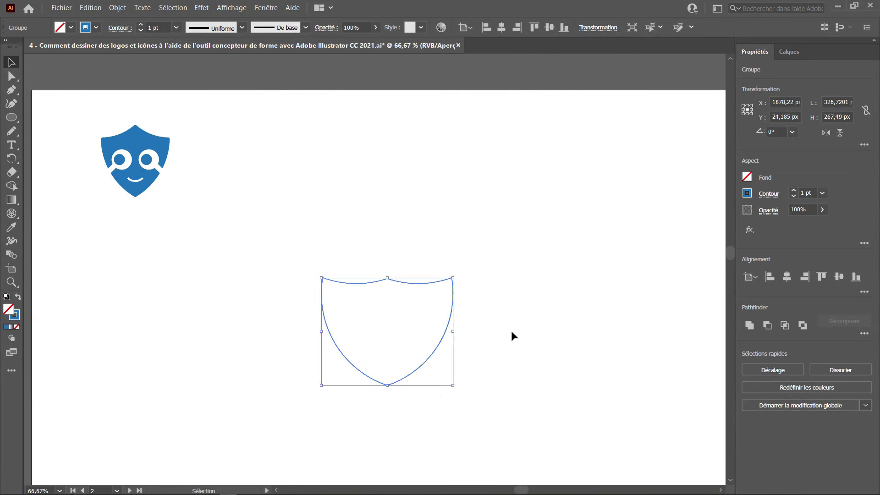
pyautogui.click(533, 299)
pyautogui.moveTo(511, 257); pyautogui.dragTo(309, 390)
pyautogui.moveTo(404, 380); pyautogui.dragTo(394, 309)
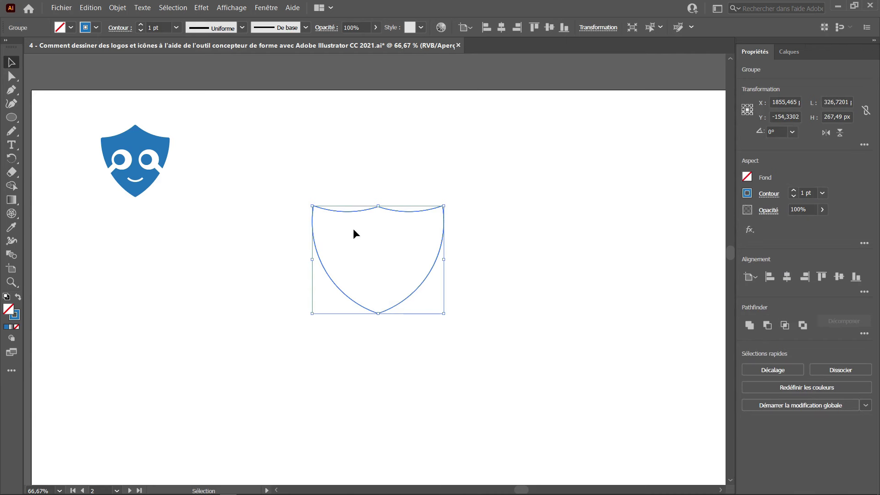
# Swap the shield's blue stroke to a solid blue fill and shift it up and left
pyautogui.hotkey('shift', 'x')
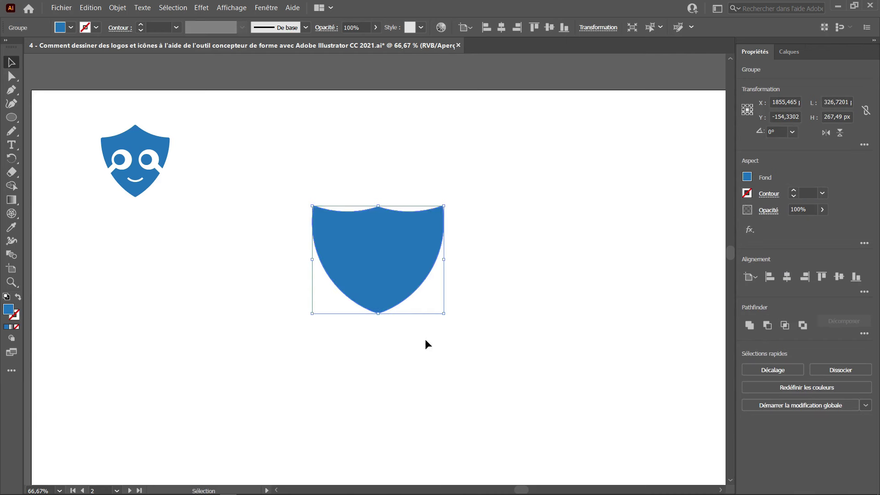
pyautogui.click(424, 339)
pyautogui.moveTo(375, 293)
pyautogui.mouseDown()
pyautogui.moveTo(365, 263)
pyautogui.moveTo(364, 315)
pyautogui.mouseUp()
pyautogui.click(363, 351)
pyautogui.click(382, 269)
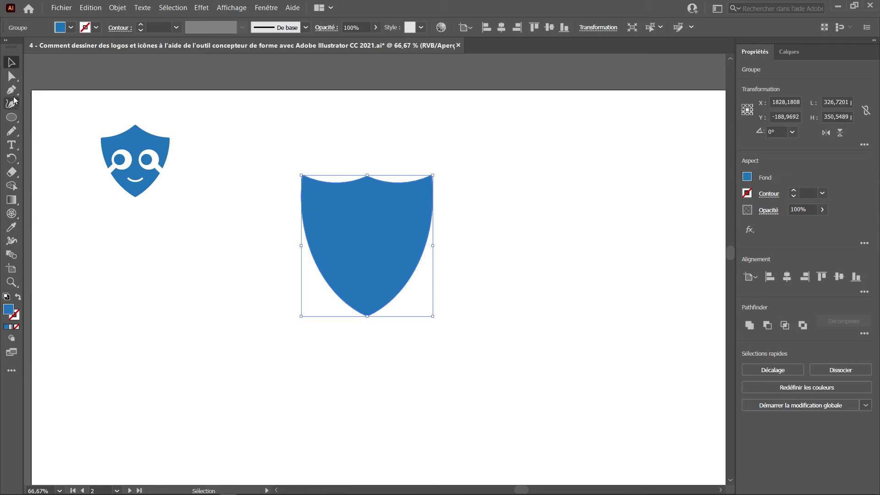
pyautogui.click(11, 118)
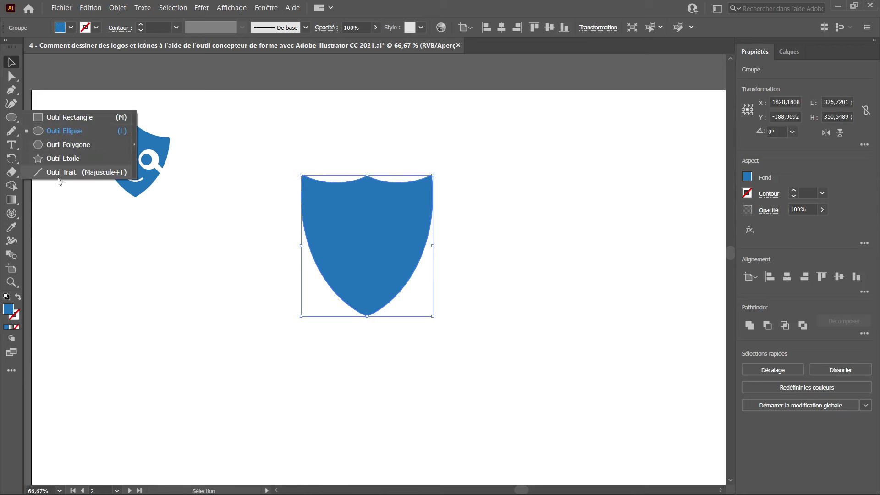
# Draw a vertical line through the shield and centre it horizontally on the shield
pyautogui.click(59, 173)
pyautogui.moveTo(367, 154); pyautogui.dragTo(367, 368)
pyautogui.press('v')
pyautogui.moveTo(566, 142); pyautogui.dragTo(309, 339)
pyautogui.click(787, 277)
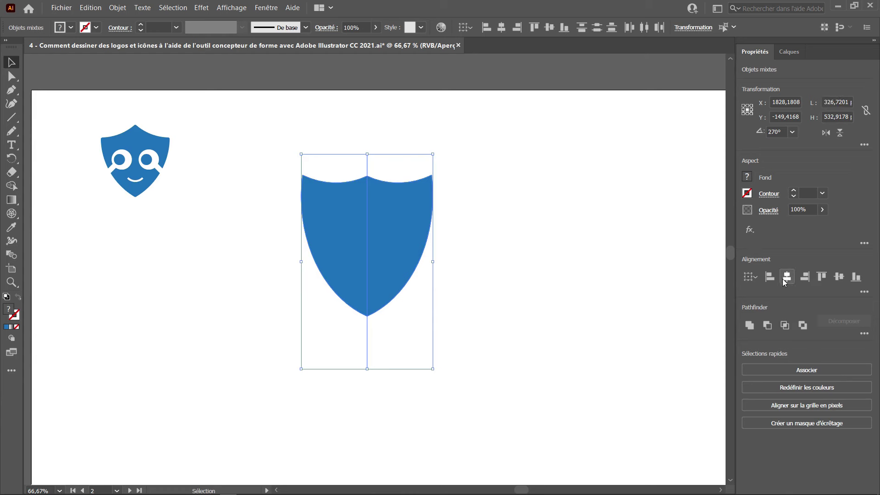
# With only the line selected, apply Divide Objects Below to split the shield into halves
pyautogui.click(494, 227)
pyautogui.moveTo(416, 168); pyautogui.dragTo(348, 170)
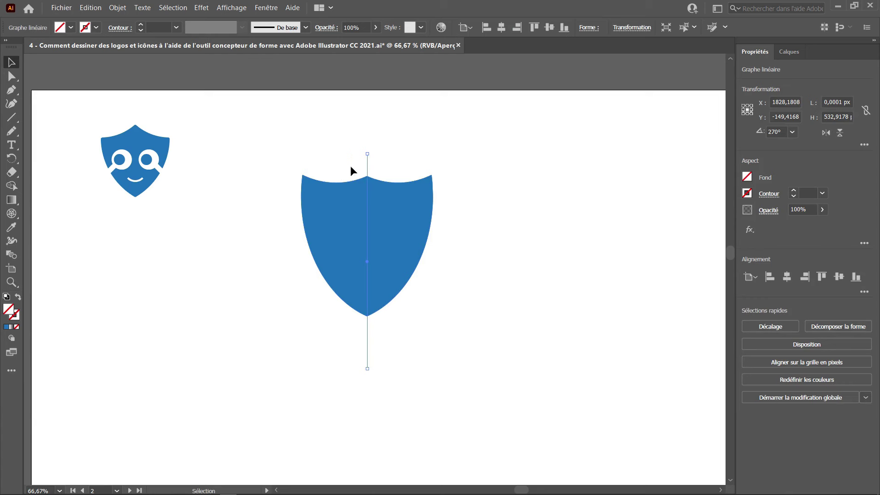
pyautogui.rightClick(351, 167)
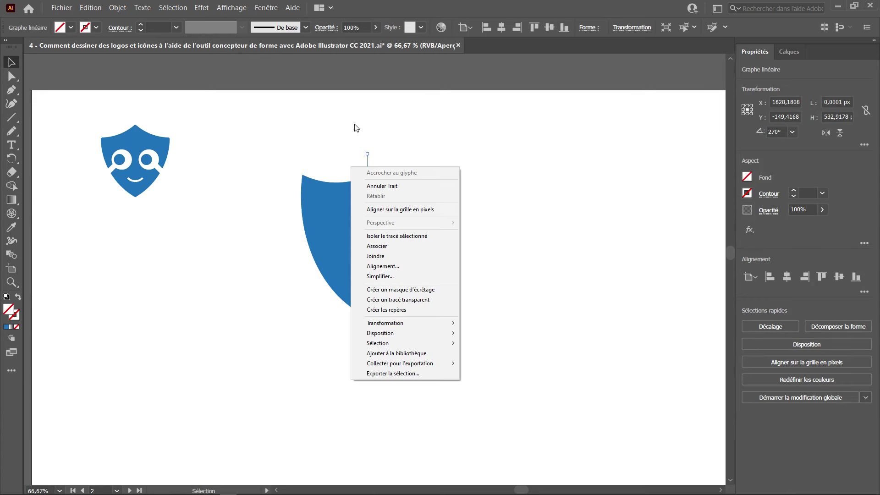
pyautogui.click(369, 158)
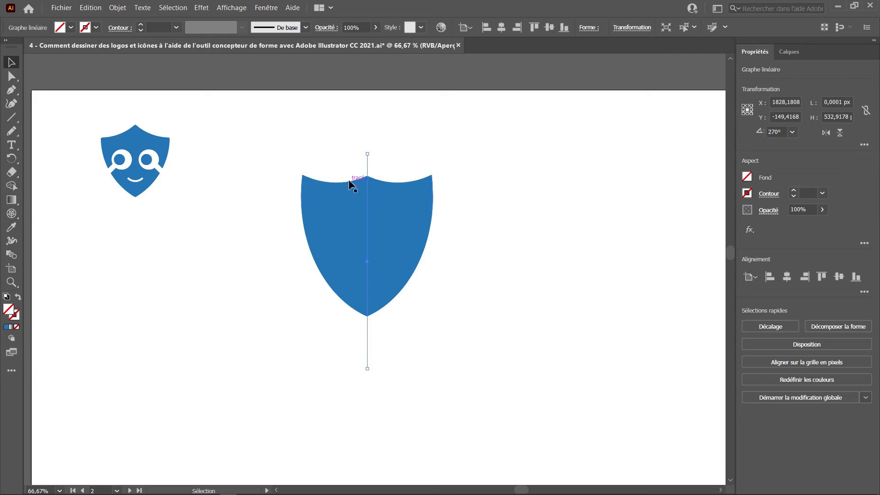
pyautogui.click(118, 8)
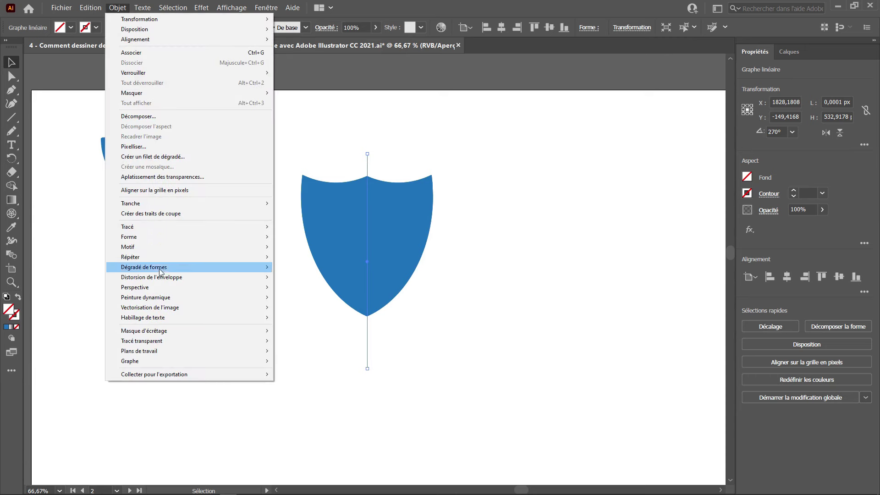
pyautogui.moveTo(189, 227)
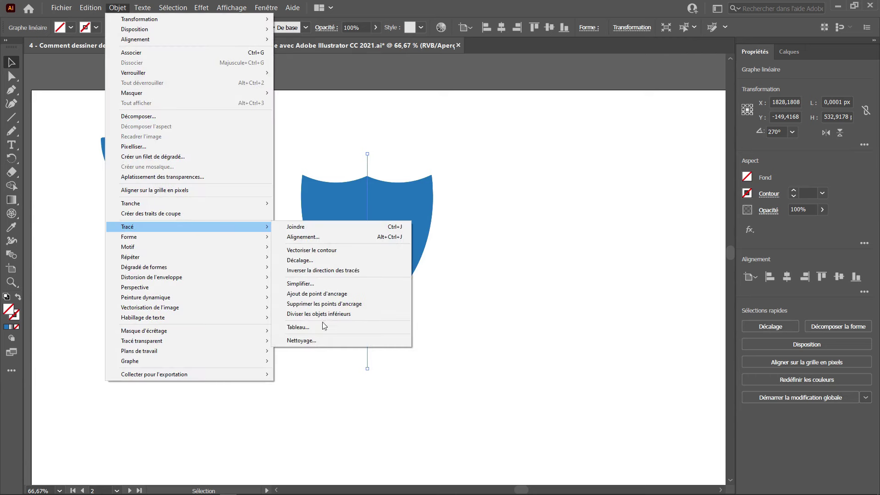
pyautogui.click(302, 318)
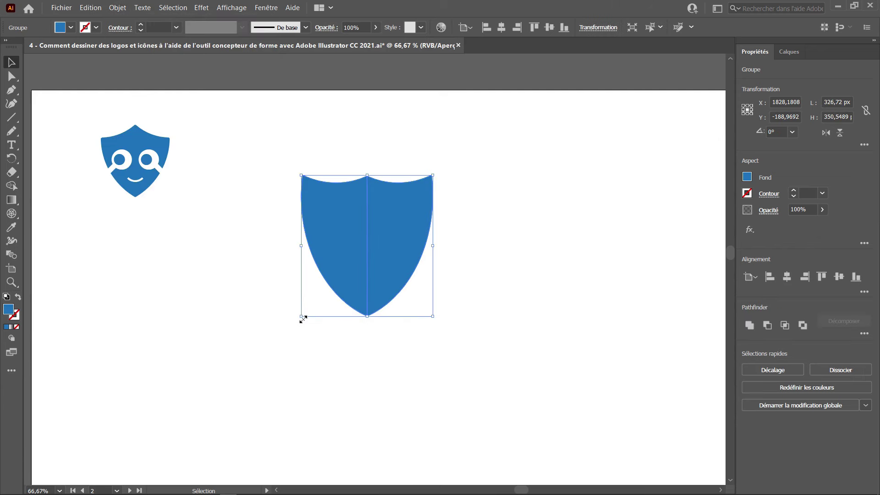
pyautogui.click(383, 367)
pyautogui.click(385, 264)
# Ungroup the shield halves, try separating them, then undo back to the intact shield
pyautogui.click(840, 370)
pyautogui.click(549, 328)
pyautogui.moveTo(397, 240); pyautogui.dragTo(448, 248)
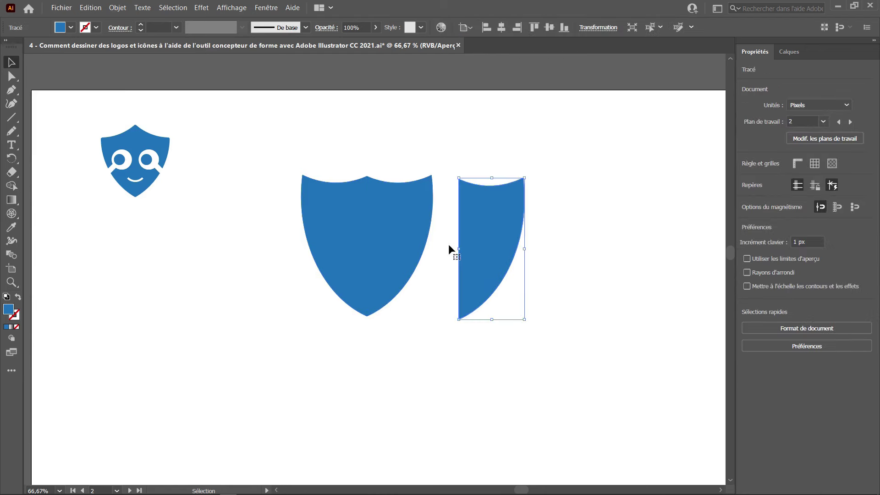
pyautogui.moveTo(387, 227); pyautogui.dragTo(424, 228)
pyautogui.moveTo(330, 238); pyautogui.dragTo(235, 236)
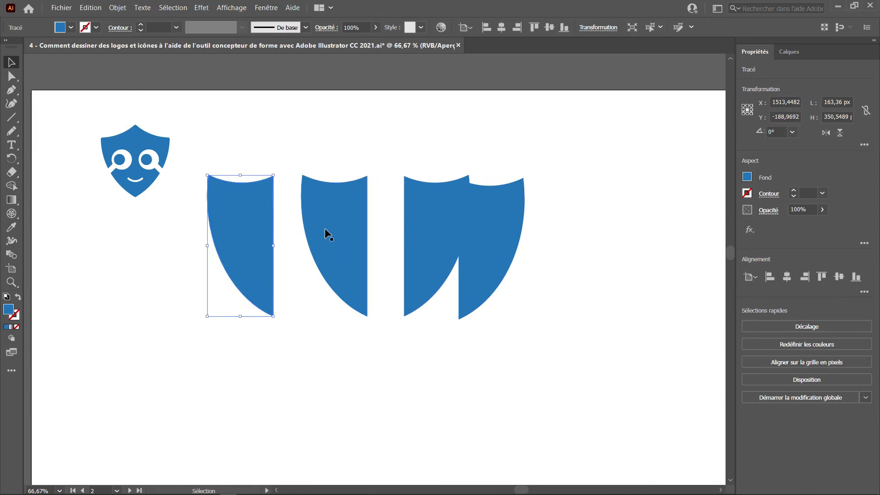
pyautogui.moveTo(325, 229); pyautogui.dragTo(312, 227)
pyautogui.hotkey('ctrl', 'z')
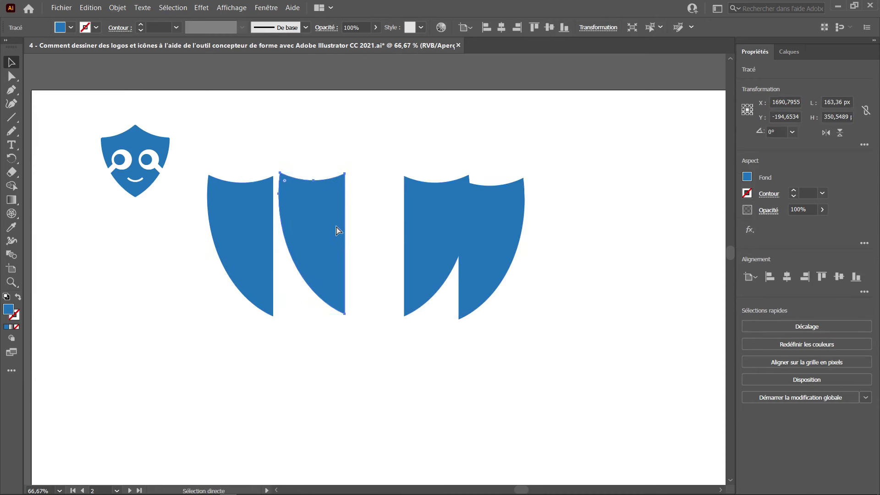
pyautogui.hotkey('ctrl', 'z')
pyautogui.hotkey('ctrl', 'z')
pyautogui.hotkey('ctrl', 'z')
# Delete the spare shield and move the big two-half shield to the artboard centre
pyautogui.click(379, 362)
pyautogui.click(386, 211)
pyautogui.keyDown('shift'); pyautogui.click(337, 224); pyautogui.keyUp('shift')
pyautogui.moveTo(337, 224)
pyautogui.mouseDown()
pyautogui.moveTo(265, 293)
pyautogui.moveTo(181, 315)
pyautogui.mouseUp()
pyautogui.click(355, 292)
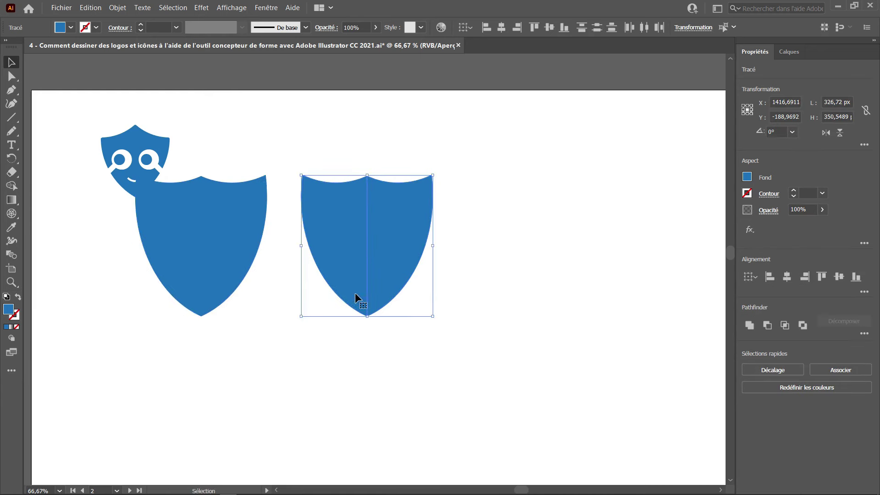
pyautogui.press('Delete')
pyautogui.click(252, 291)
pyautogui.moveTo(253, 295); pyautogui.dragTo(186, 318)
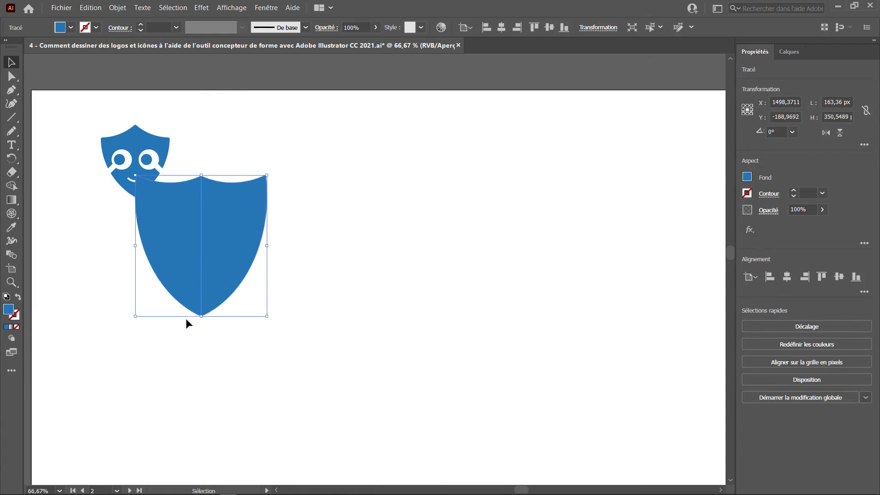
pyautogui.moveTo(220, 284); pyautogui.dragTo(383, 288)
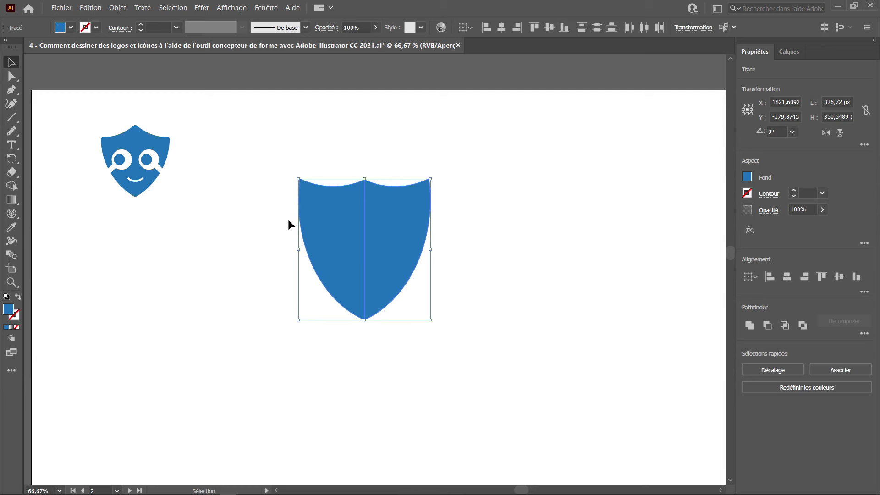
# Fill the shield's right half with a light blue swatch
pyautogui.click(433, 234)
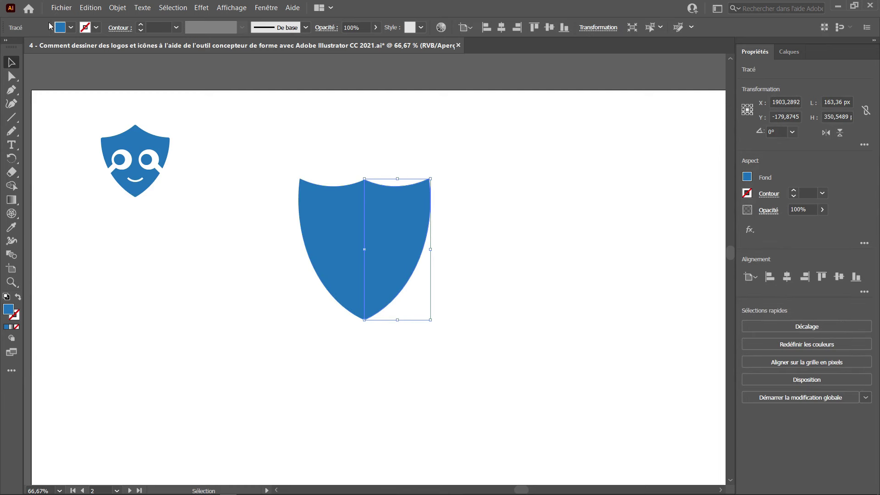
pyautogui.click(71, 27)
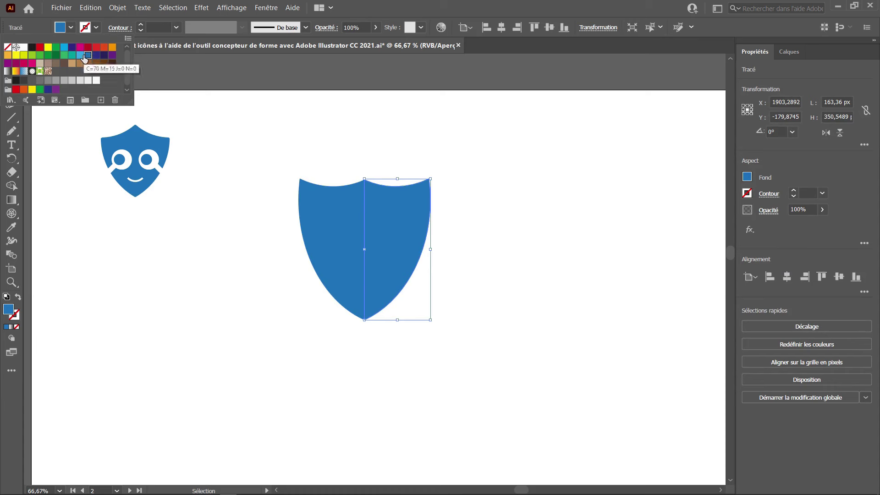
pyautogui.click(80, 55)
pyautogui.click(480, 222)
pyautogui.moveTo(506, 180); pyautogui.dragTo(309, 348)
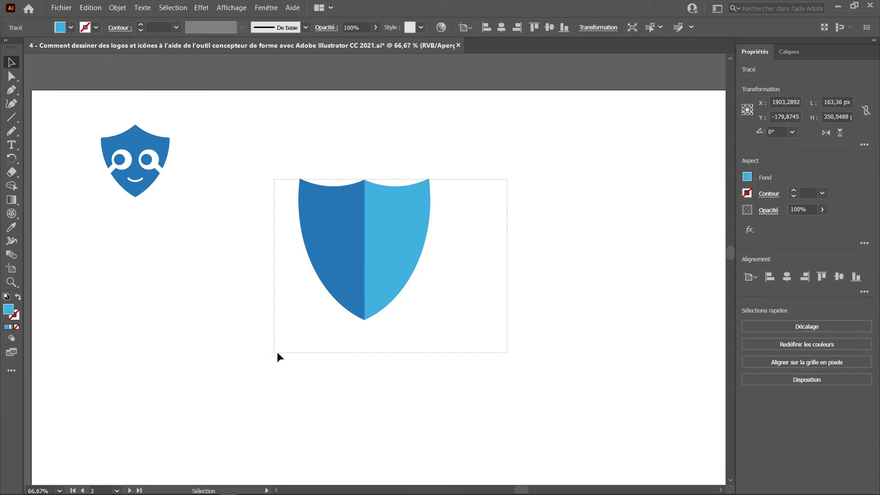
# Place the green magnifier over the shield's left half and bring it to the front
pyautogui.scroll(-1, 189, 185)
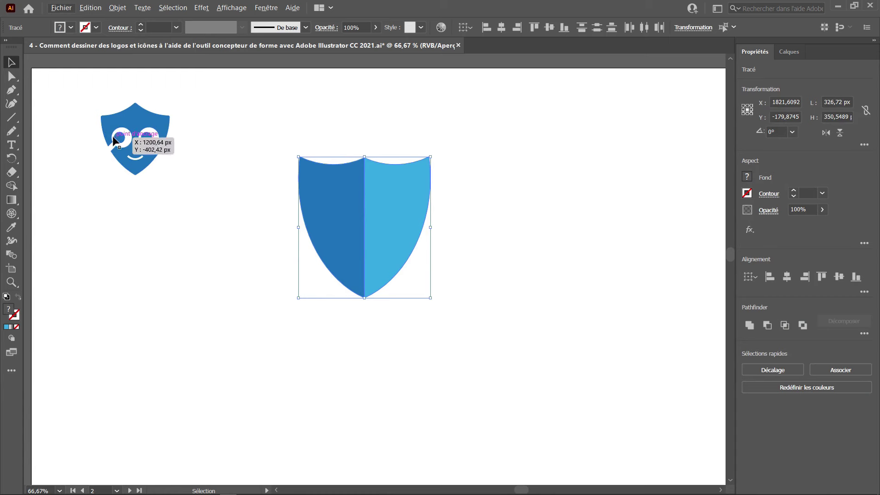
pyautogui.hscroll(-5, 220, 198)
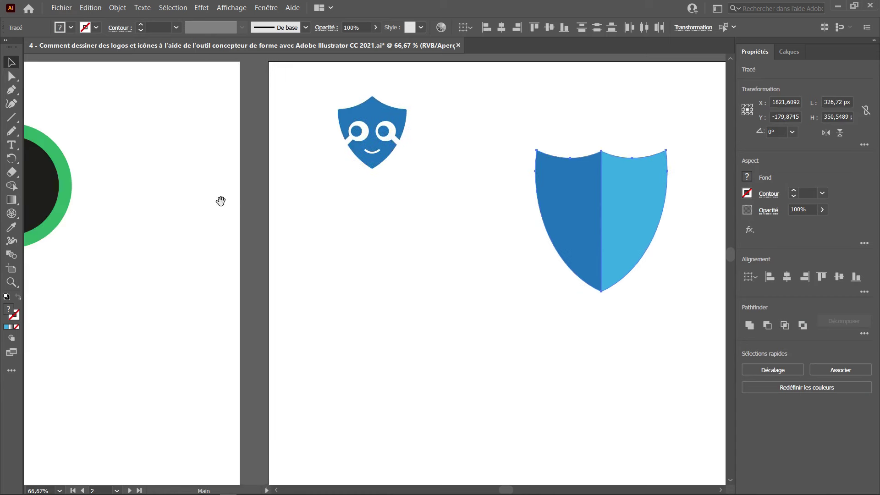
pyautogui.hscroll(-5, 368, 222)
pyautogui.hscroll(-3, 292, 226)
pyautogui.moveTo(99, 211); pyautogui.dragTo(133, 259)
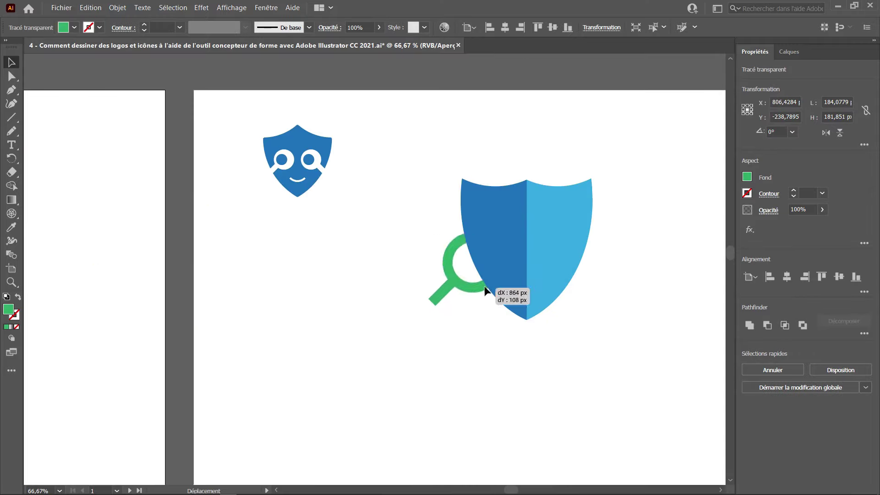
pyautogui.moveTo(130, 249)
pyautogui.mouseDown()
pyautogui.moveTo(453, 293)
pyautogui.moveTo(497, 282)
pyautogui.moveTo(490, 261)
pyautogui.moveTo(492, 269)
pyautogui.mouseUp()
pyautogui.click(851, 367)
pyautogui.click(750, 373)
# Use Shape Builder on the magnifier and both halves to cut a magnifier-shaped hole
pyautogui.moveTo(452, 309); pyautogui.dragTo(546, 211)
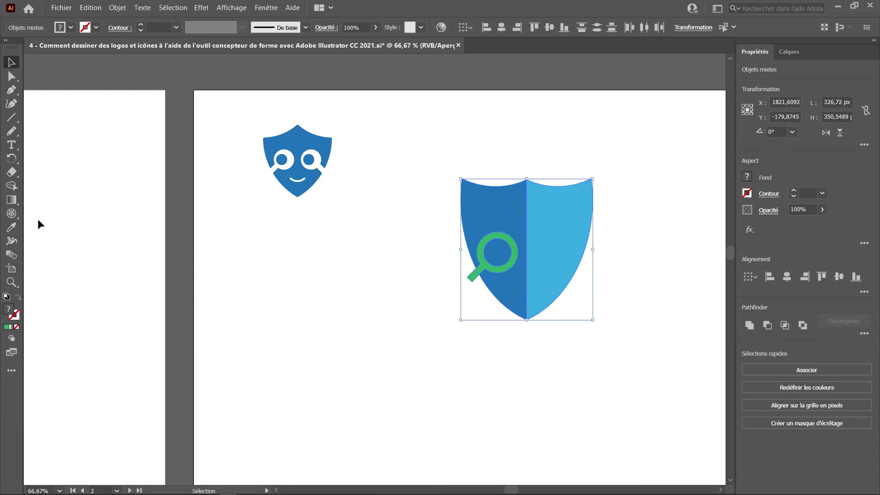
pyautogui.click(11, 186)
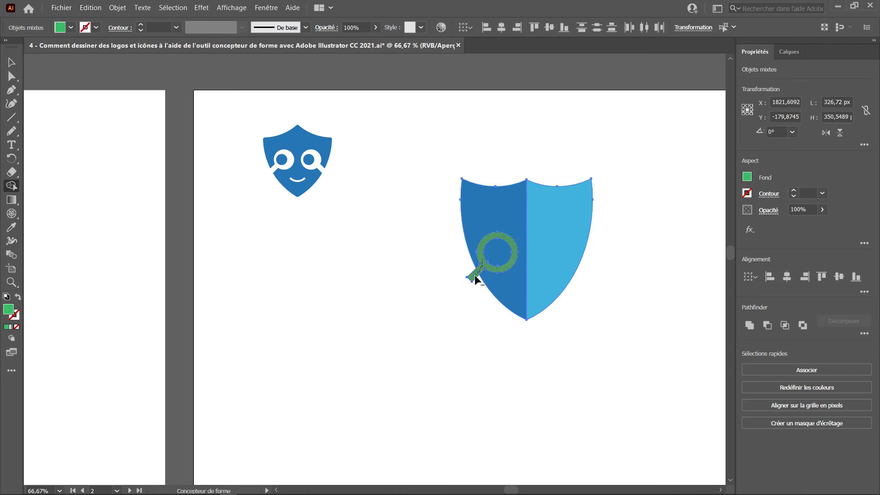
pyautogui.keyDown('alt'); pyautogui.click(474, 274); pyautogui.keyUp('alt')
pyautogui.press('v')
pyautogui.click(449, 350)
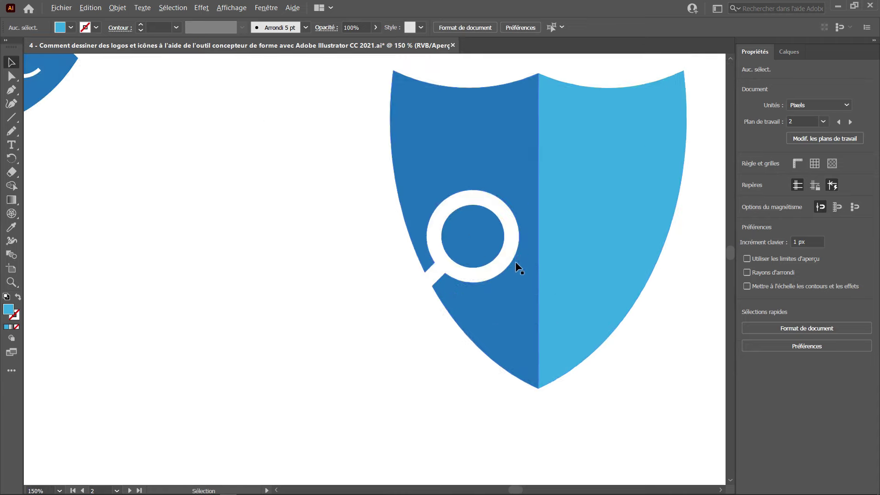
# Nudge the magnifier's inner disc into place and draw a quarter arc below the shield
pyautogui.moveTo(471, 239)
pyautogui.mouseDown()
pyautogui.moveTo(469, 246)
pyautogui.moveTo(468, 239)
pyautogui.mouseUp()
pyautogui.hscroll(2, 477, 248)
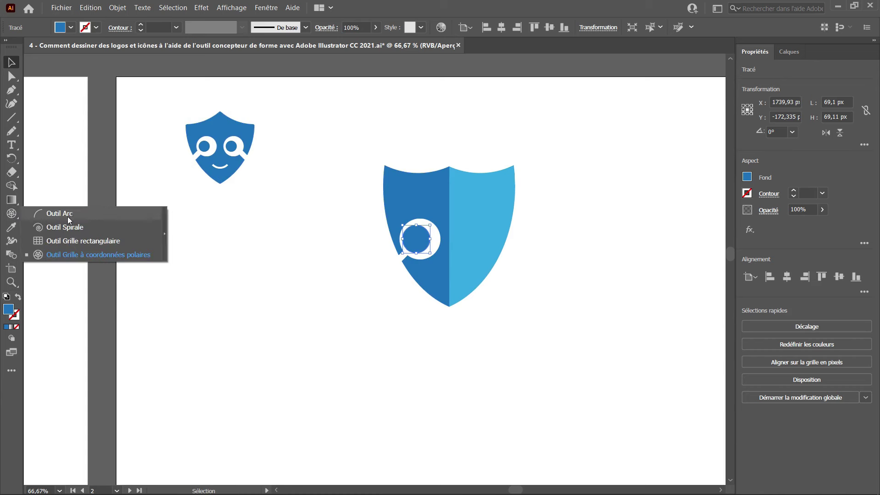
pyautogui.moveTo(16, 219); pyautogui.dragTo(68, 216)
pyautogui.moveTo(399, 298); pyautogui.dragTo(441, 342)
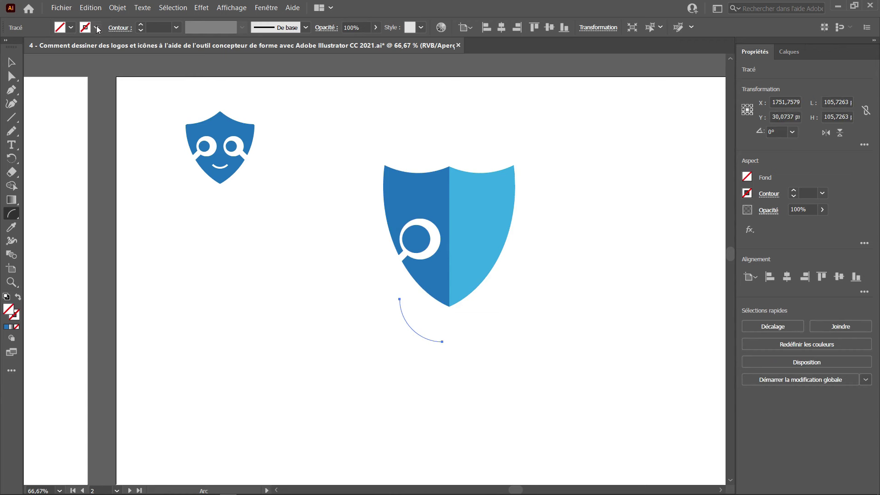
# Give the arc a white 7 pt stroke
pyautogui.click(59, 27)
pyautogui.click(24, 48)
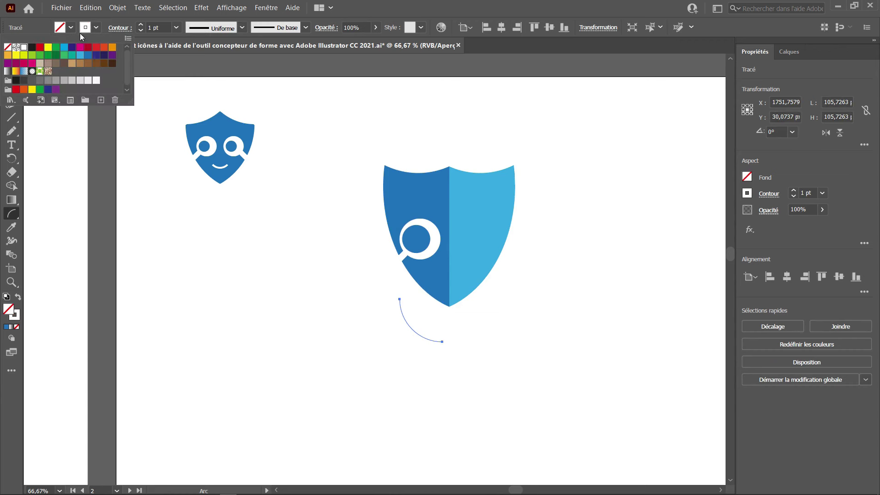
pyautogui.press('Escape')
pyautogui.click(142, 25)
pyautogui.click(141, 26)
pyautogui.click(141, 26)
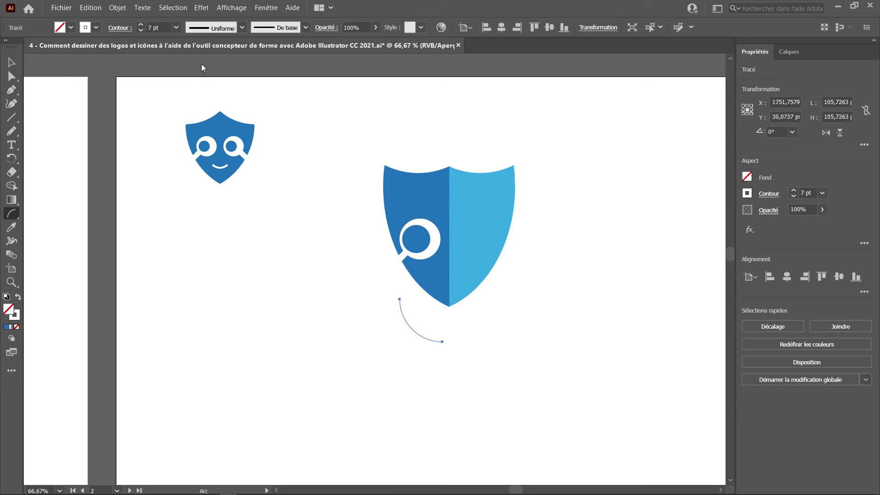
# Rotate the arc 45° into a smile and place it across the shield below the cut-out
pyautogui.press('v')
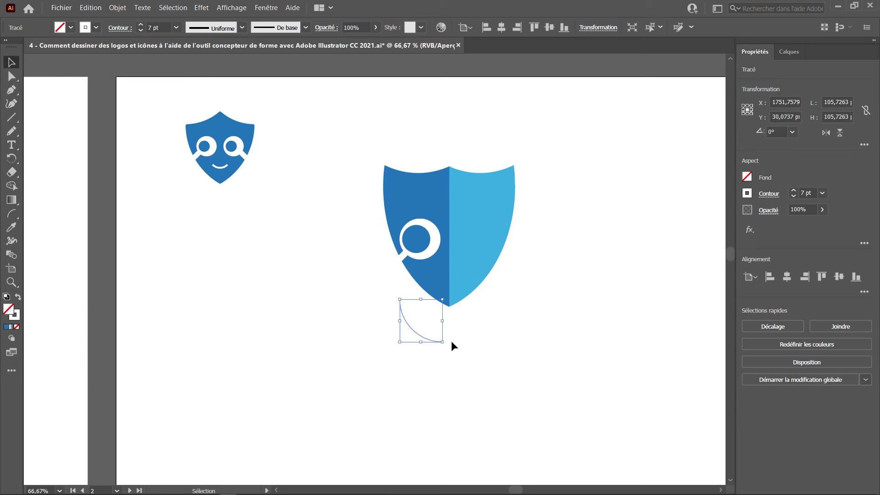
pyautogui.moveTo(444, 347)
pyautogui.mouseDown()
pyautogui.moveTo(455, 310)
pyautogui.moveTo(447, 313)
pyautogui.moveTo(469, 265)
pyautogui.moveTo(452, 280)
pyautogui.mouseUp()
pyautogui.click(459, 309)
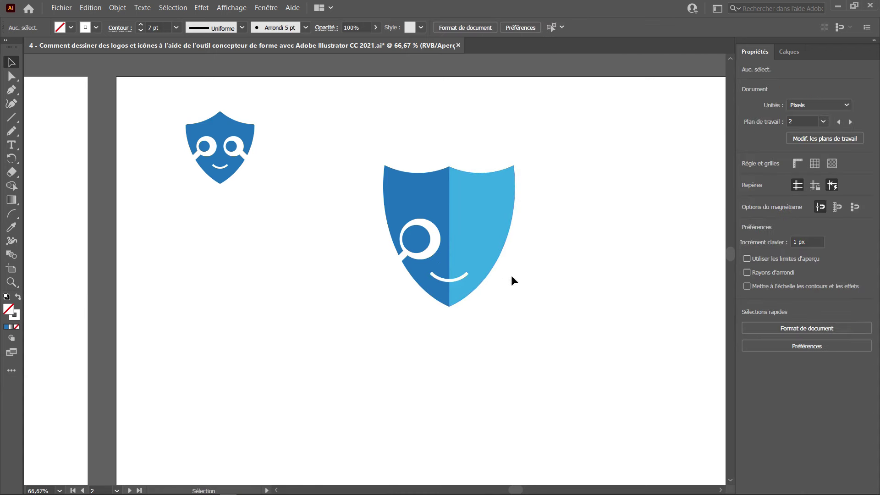
pyautogui.scroll(-2, 321, 281)
pyautogui.moveTo(322, 300); pyautogui.dragTo(380, 210)
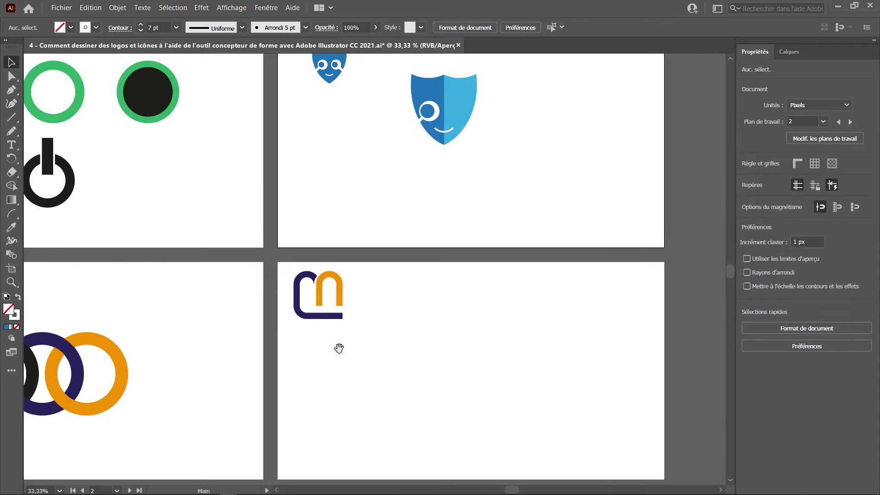
# Pan and zoom to centre the artboard holding the purple-and-orange m logo
pyautogui.moveTo(340, 348); pyautogui.dragTo(292, 268)
pyautogui.scroll(2, 293, 267)
pyautogui.scroll(-2, 290, 212)
pyautogui.scroll(-1, 278, 190)
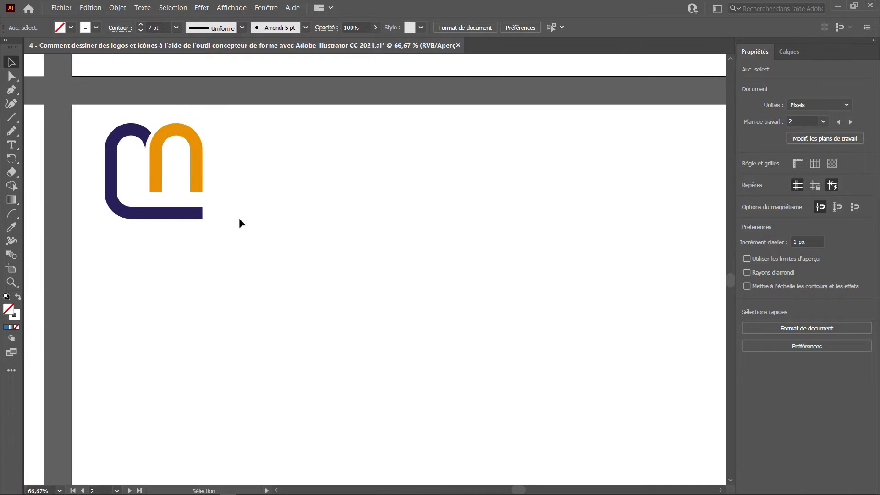
pyautogui.scroll(-1, 239, 222)
pyautogui.moveTo(237, 234); pyautogui.dragTo(230, 215)
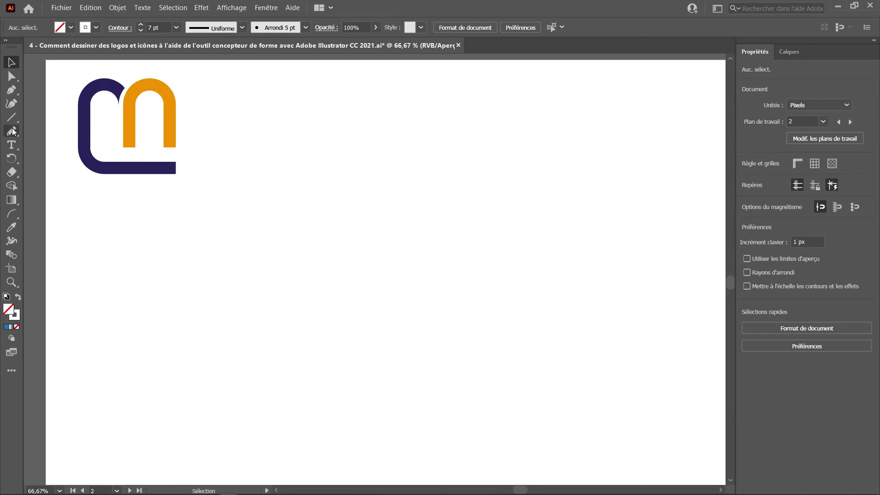
# Draw a large unfilled circle with a dark 2 pt outline on the m-logo artboard
pyautogui.moveTo(13, 122); pyautogui.dragTo(73, 130)
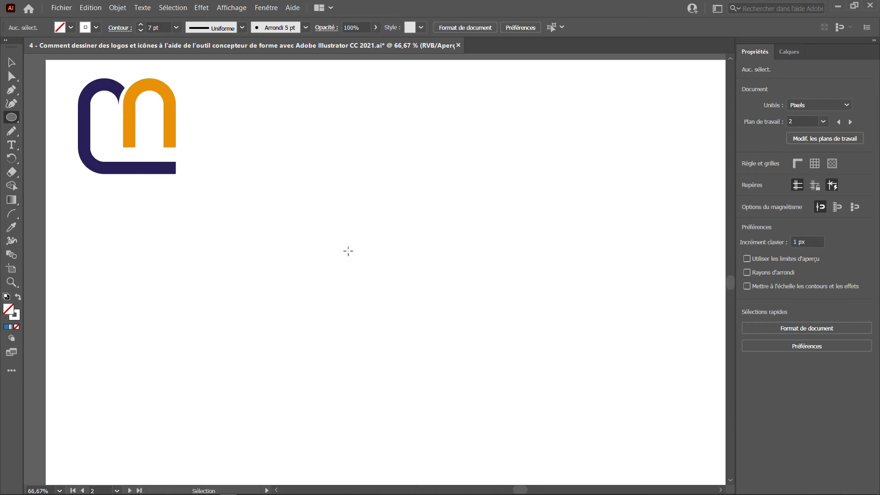
pyautogui.moveTo(383, 221); pyautogui.dragTo(403, 282)
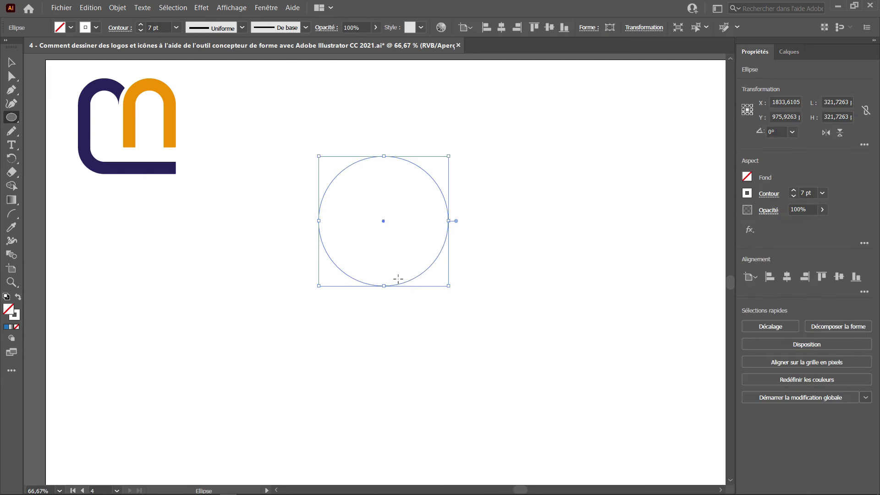
pyautogui.click(78, 31)
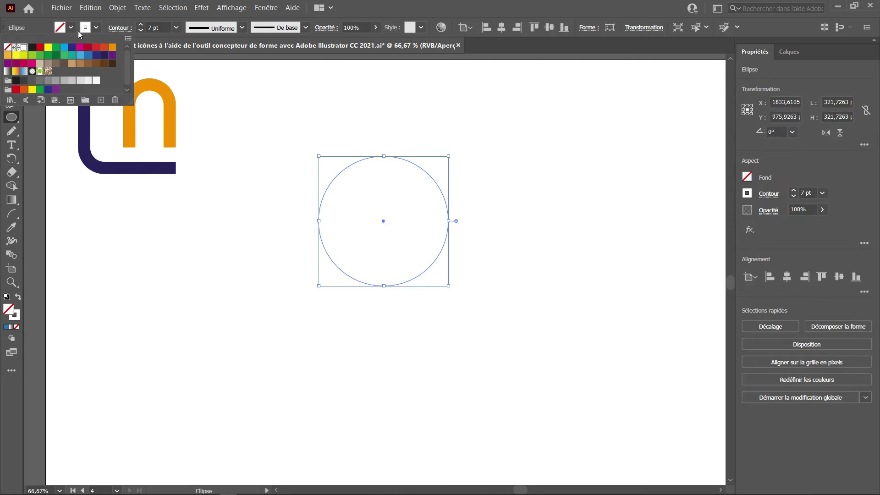
pyautogui.click(34, 46)
pyautogui.press('Escape')
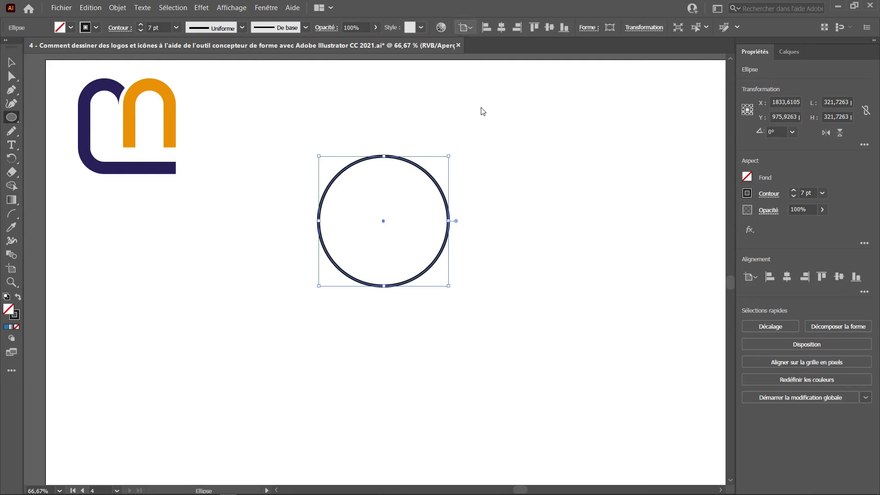
pyautogui.click(141, 31)
pyautogui.click(142, 30)
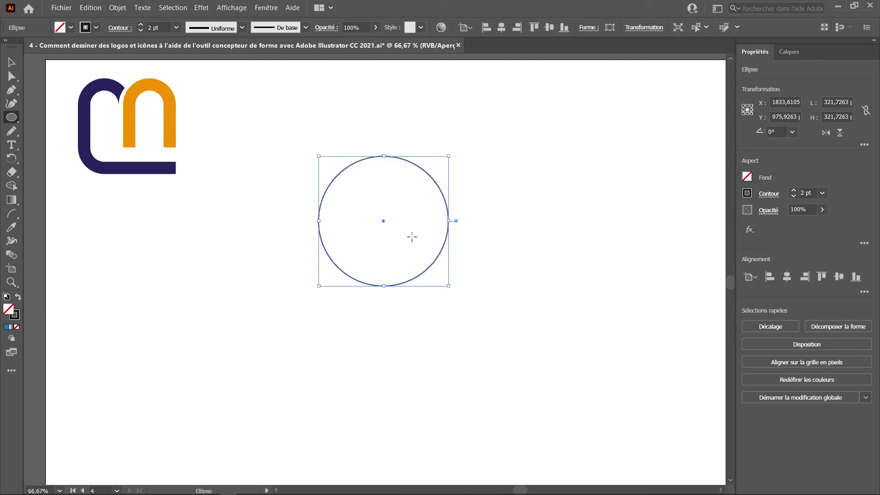
pyautogui.press('v')
pyautogui.press('a')
pyautogui.press('v')
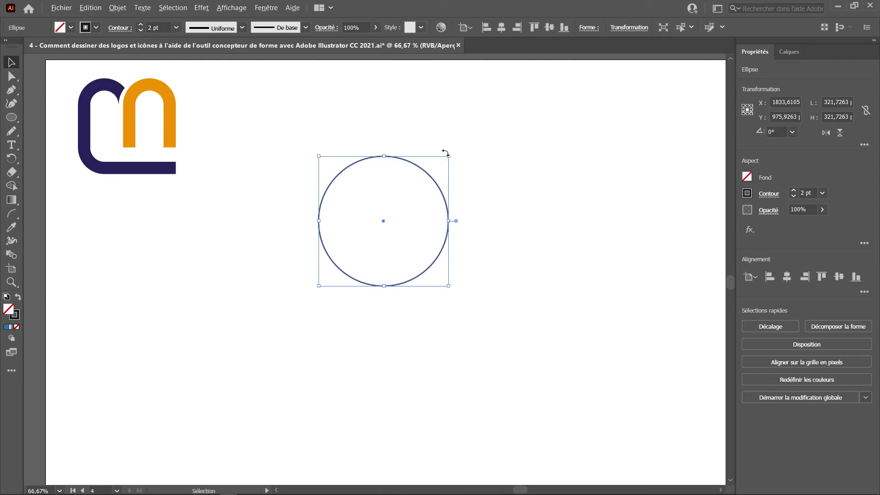
# Scale a smaller concentric copy of the circle, group both, and copy the double ring rightward
pyautogui.moveTo(449, 157); pyautogui.dragTo(431, 175)
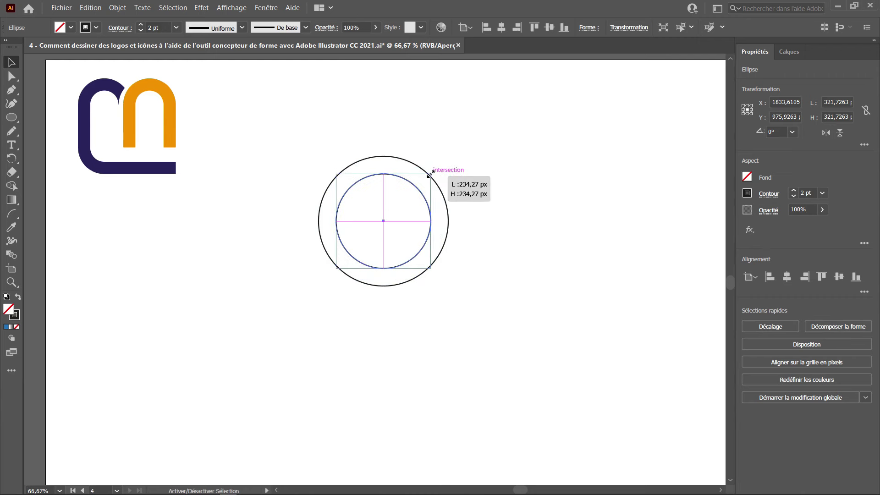
pyautogui.keyDown('shift'); pyautogui.click(323, 264); pyautogui.keyUp('shift')
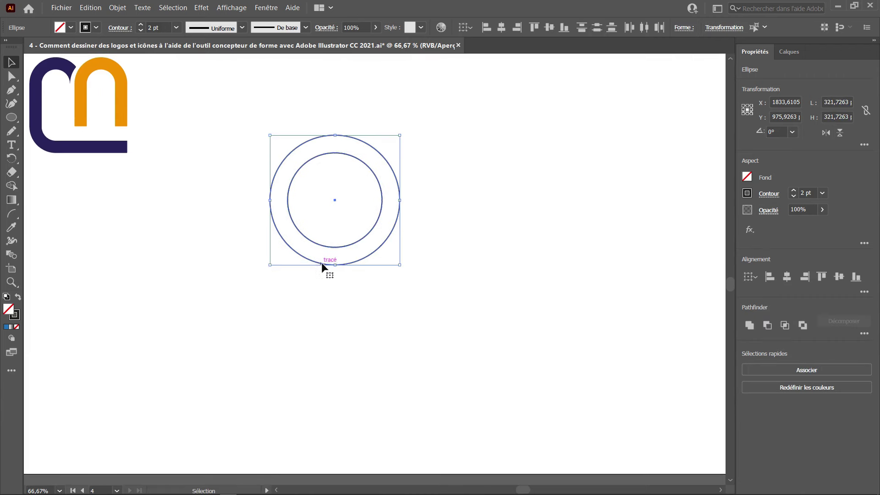
pyautogui.hotkey('ctrl', 'g')
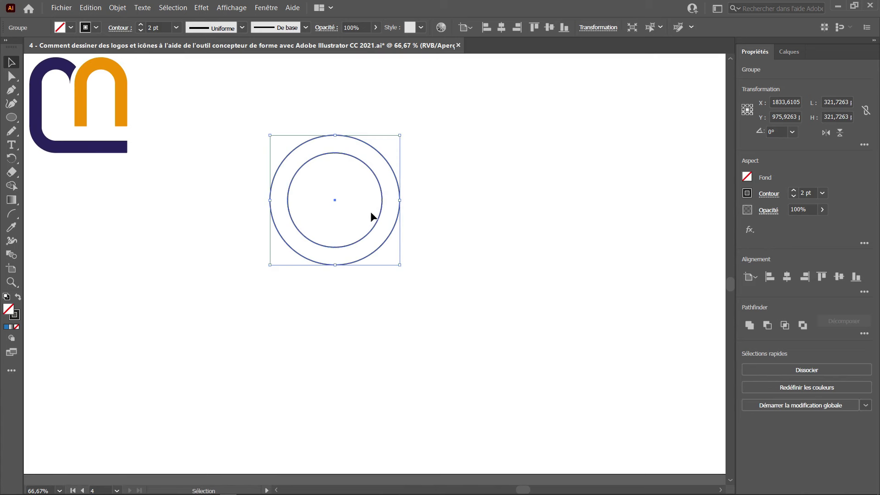
pyautogui.moveTo(379, 213); pyautogui.dragTo(491, 225)
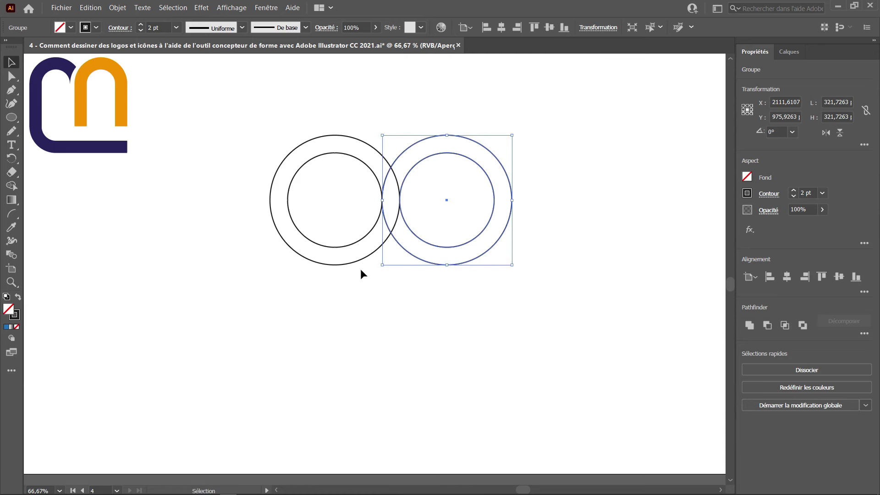
# Zoom into the rings' intersection, confirm the right ring snaps there, then zoom back out
pyautogui.scroll(1, 361, 274)
pyautogui.scroll(5, 364, 232)
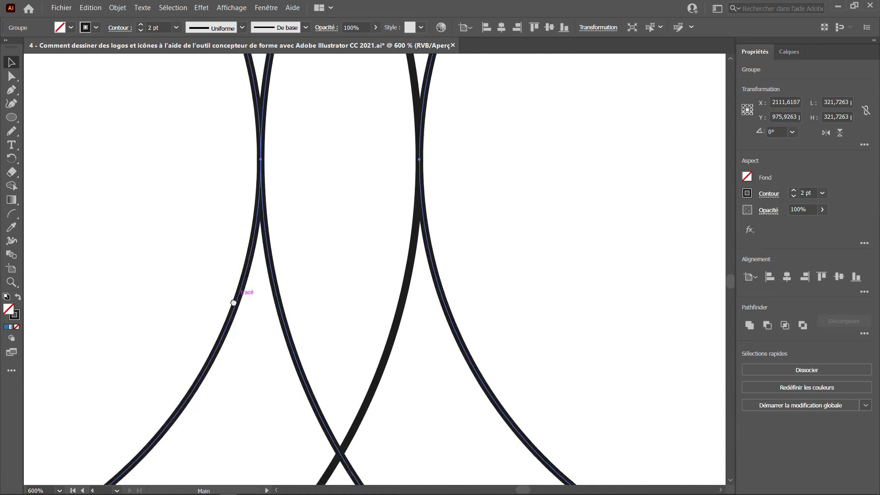
pyautogui.scroll(1, 300, 163)
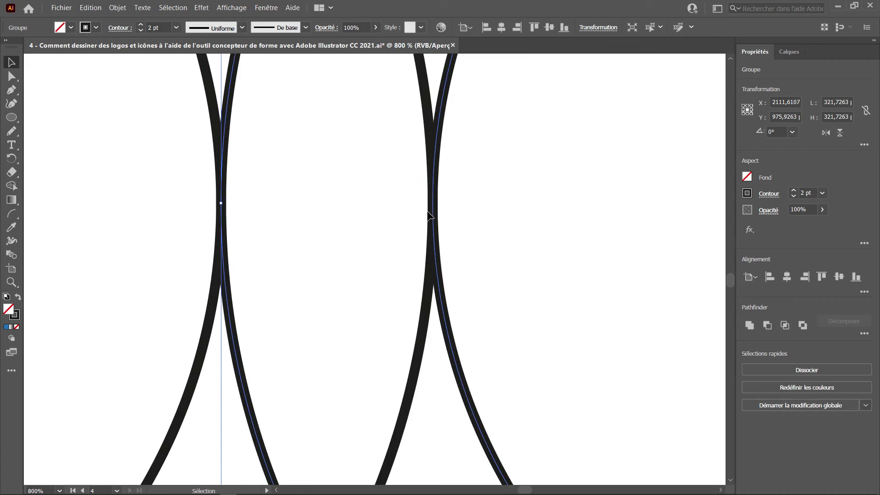
pyautogui.moveTo(434, 212); pyautogui.dragTo(434, 213)
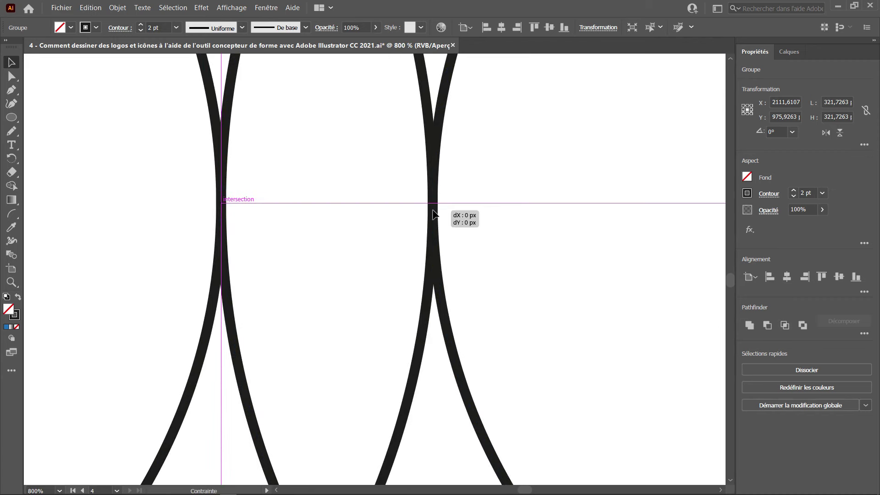
pyautogui.scroll(-4, 390, 218)
pyautogui.scroll(-3, 381, 238)
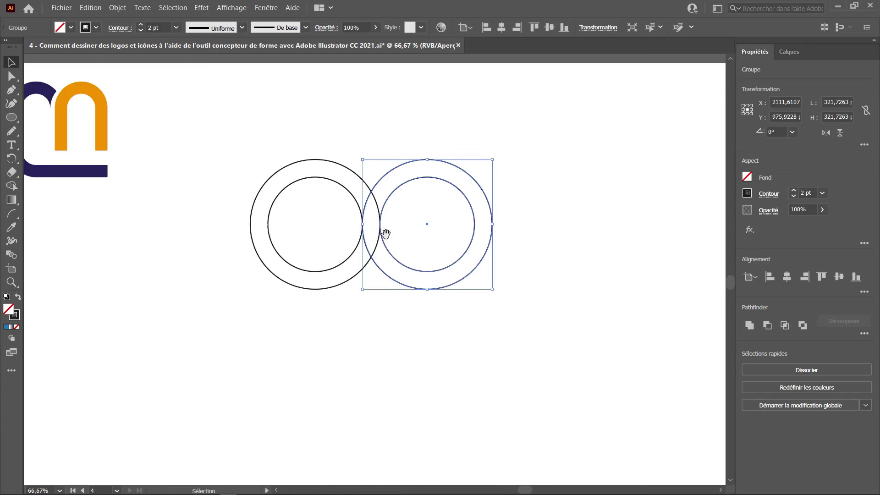
pyautogui.scroll(-1, 363, 176)
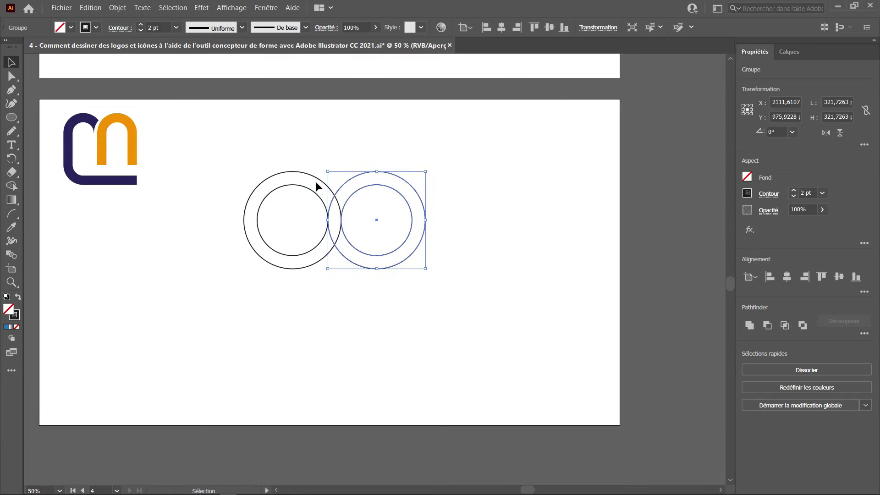
pyautogui.moveTo(318, 260); pyautogui.dragTo(312, 233)
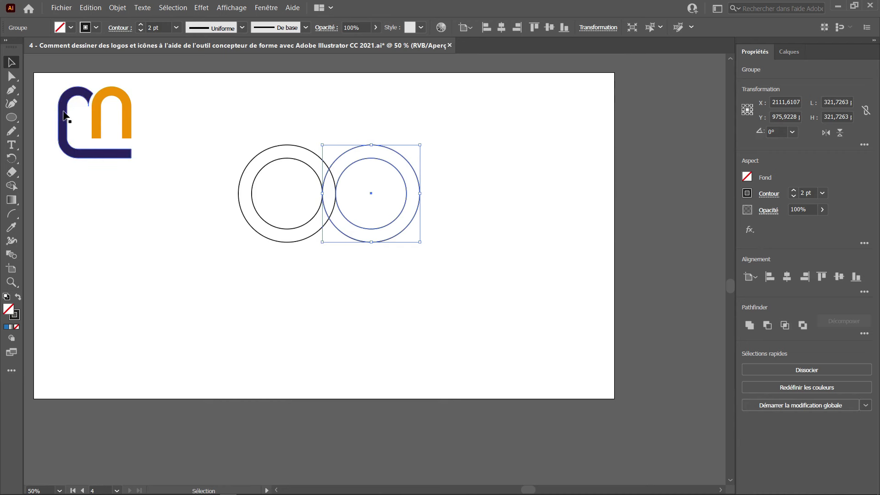
# Draw a vertical line and place it on the left ring's outer edge
pyautogui.click(11, 117)
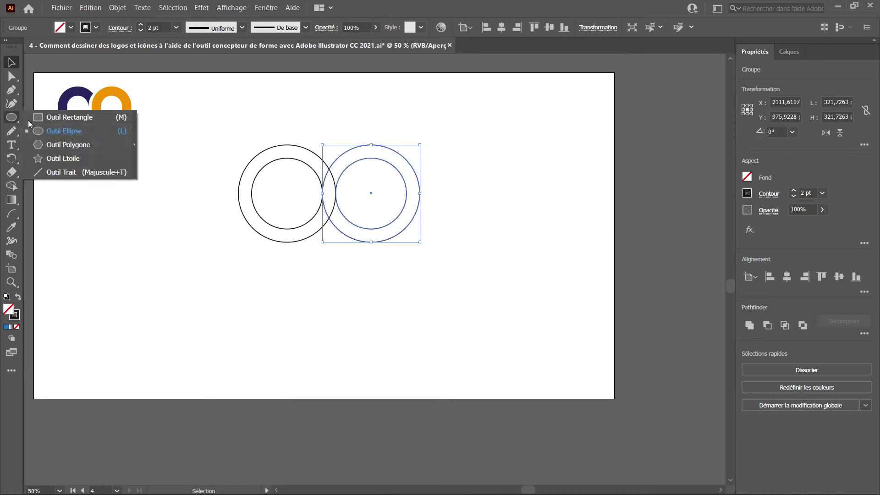
pyautogui.click(52, 172)
pyautogui.moveTo(241, 109); pyautogui.dragTo(251, 329)
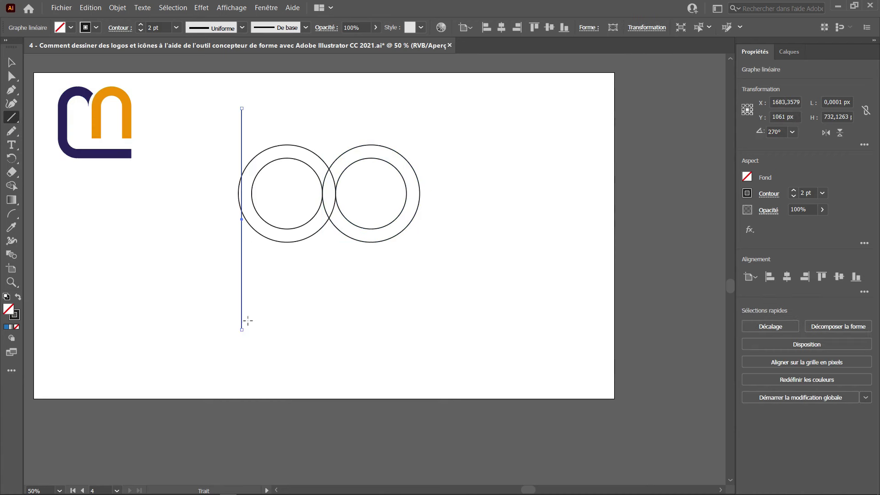
pyautogui.press('v')
pyautogui.moveTo(242, 248); pyautogui.dragTo(237, 231)
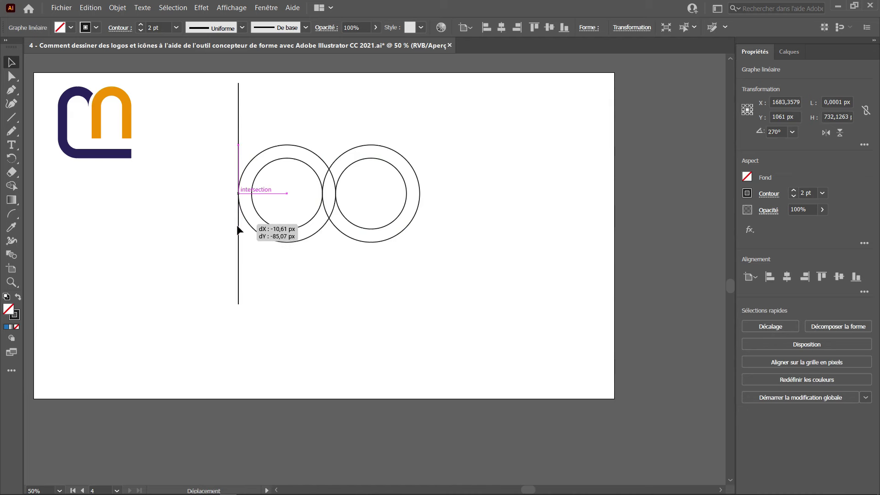
pyautogui.moveTo(237, 232)
pyautogui.mouseDown()
pyautogui.moveTo(237, 242)
pyautogui.moveTo(252, 243)
pyautogui.moveTo(211, 285)
pyautogui.moveTo(337, 270)
pyautogui.mouseUp()
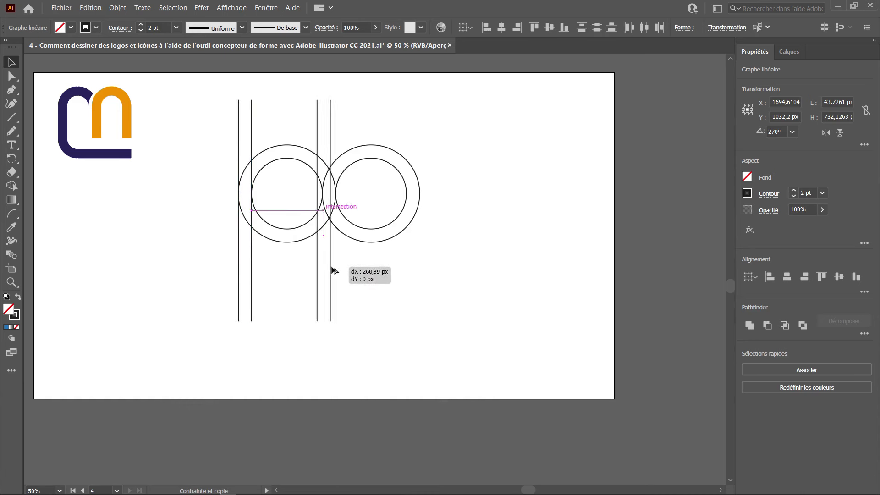
# Copy the line pair to where the rings meet and lay a rotated horizontal pair across their lower part
pyautogui.moveTo(336, 268); pyautogui.dragTo(418, 265)
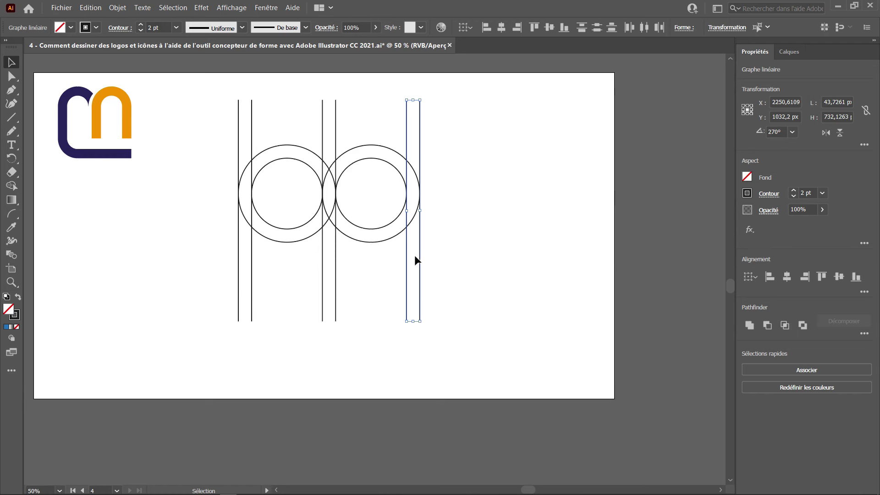
pyautogui.moveTo(431, 262); pyautogui.dragTo(511, 262)
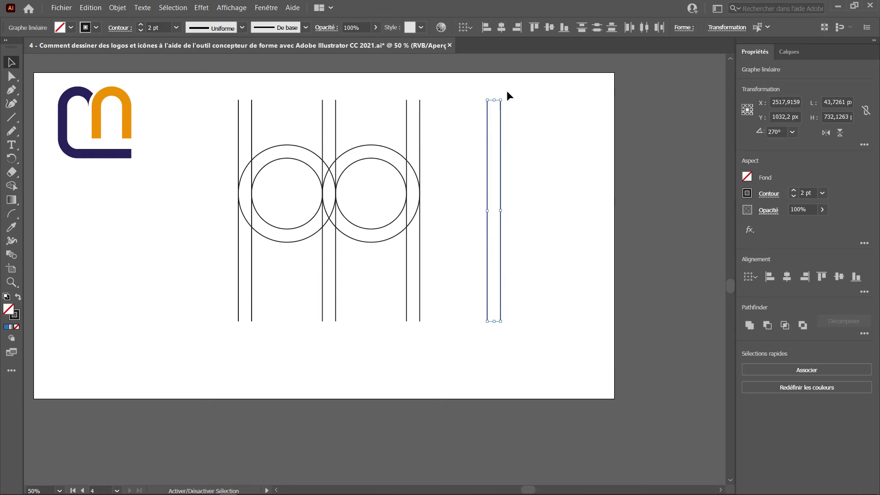
pyautogui.moveTo(504, 97)
pyautogui.mouseDown()
pyautogui.moveTo(563, 207)
pyautogui.moveTo(404, 290)
pyautogui.mouseUp()
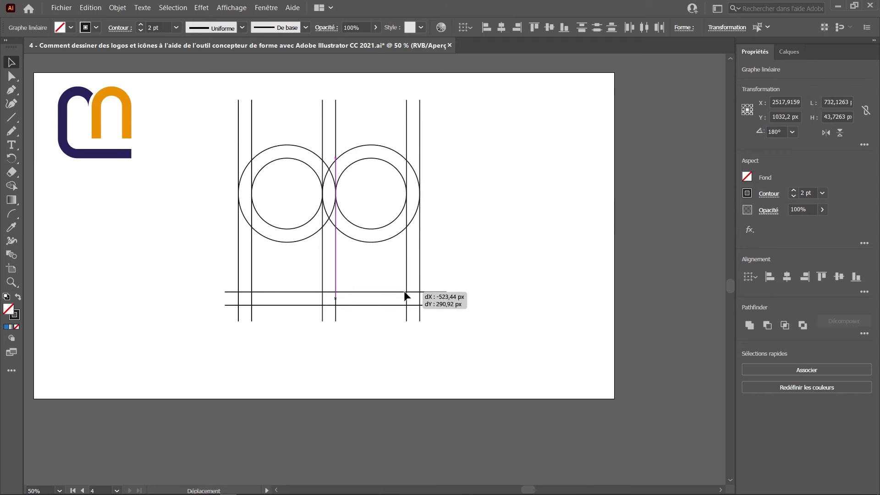
pyautogui.moveTo(404, 289); pyautogui.dragTo(403, 285)
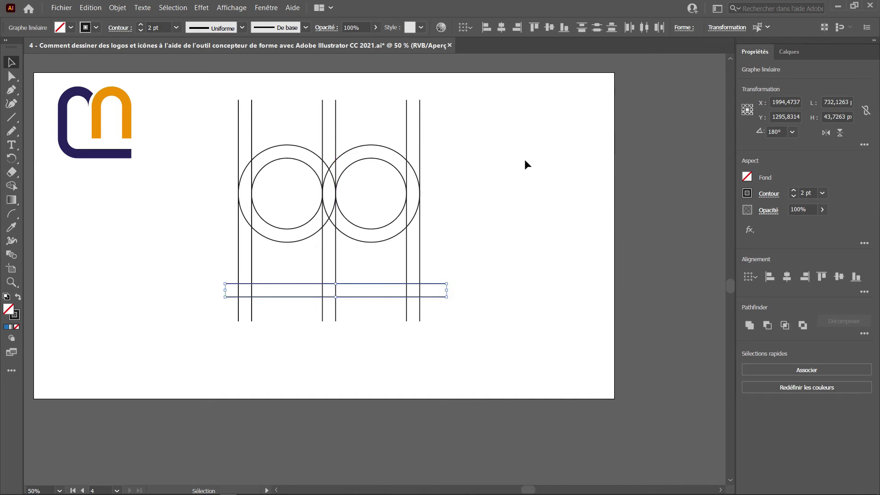
pyautogui.moveTo(520, 129); pyautogui.dragTo(243, 340)
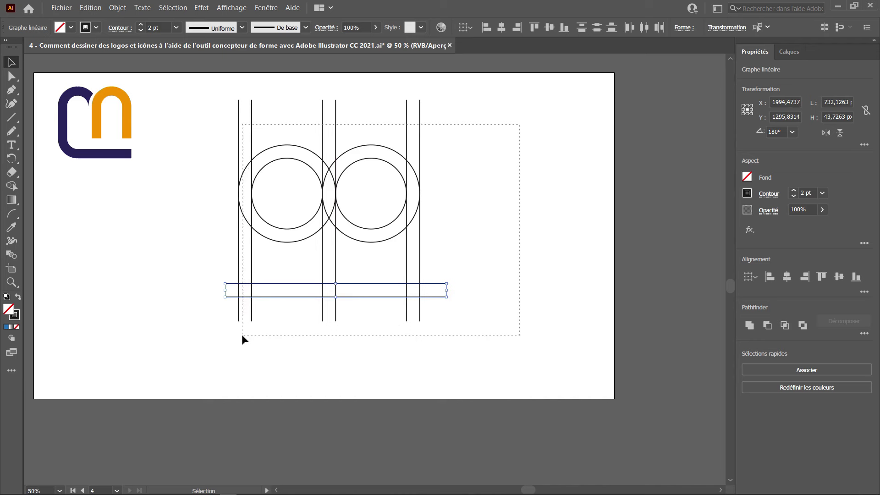
pyautogui.hscroll(-3, 269, 273)
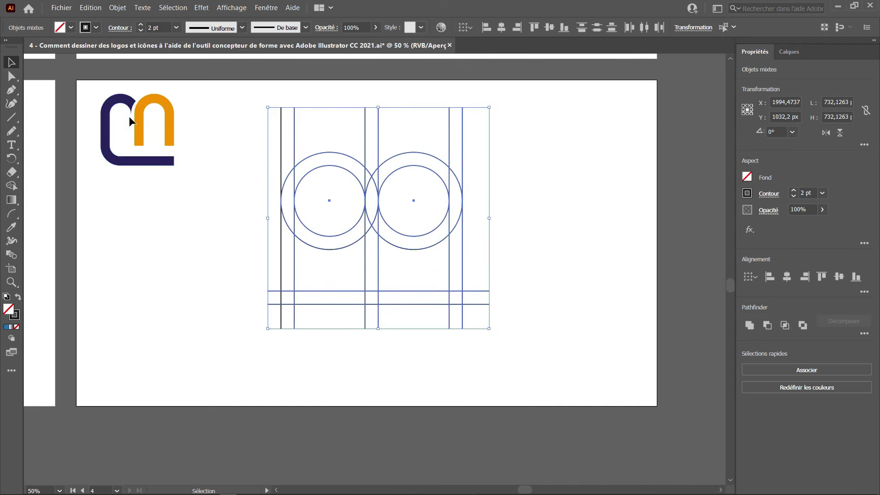
pyautogui.scroll(4, 132, 115)
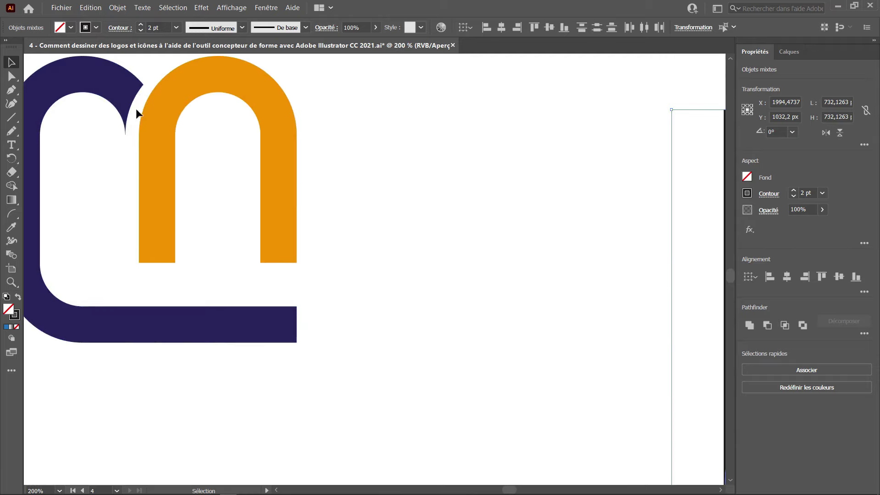
pyautogui.scroll(-3, 136, 108)
pyautogui.click(455, 184)
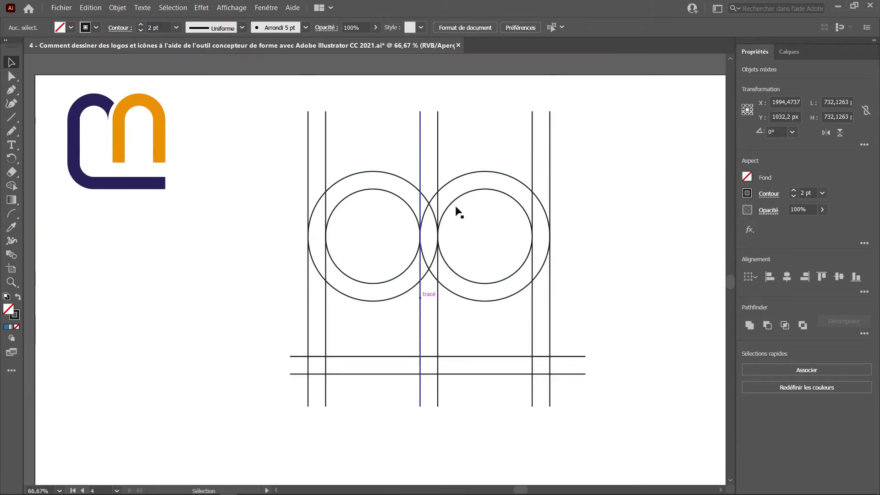
pyautogui.click(454, 182)
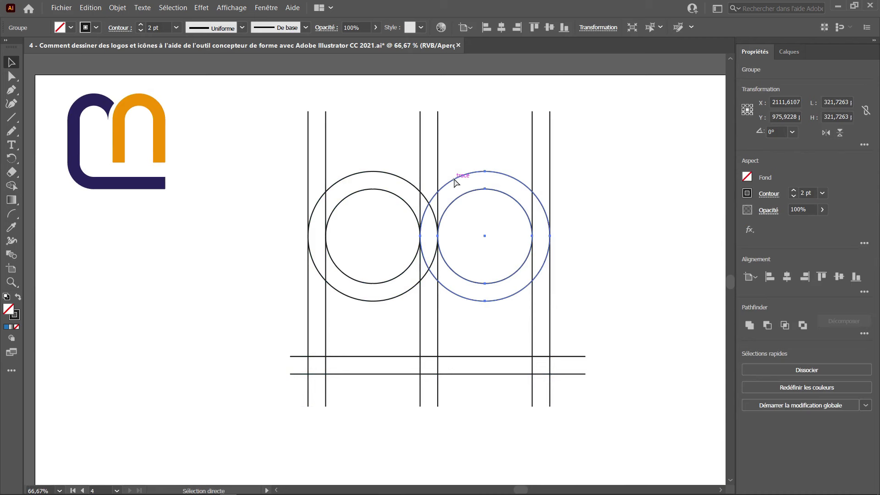
pyautogui.press('v')
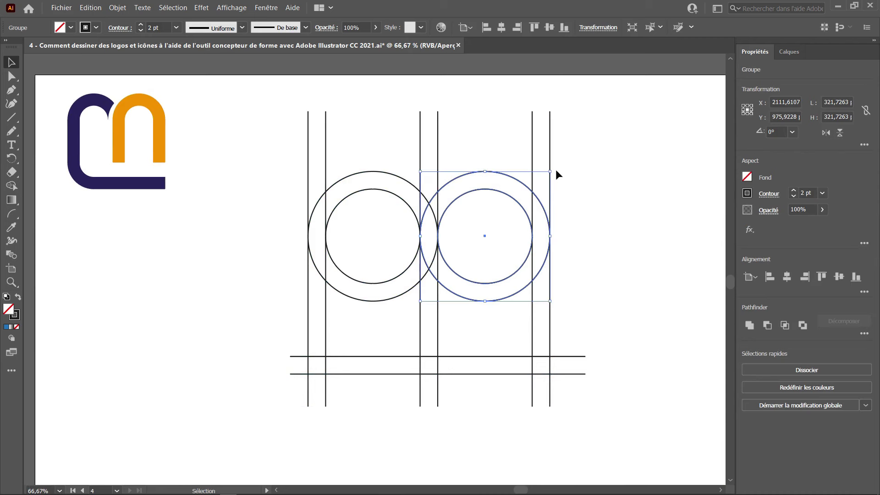
pyautogui.moveTo(552, 171); pyautogui.dragTo(557, 158)
pyautogui.hotkey('ctrl', 'z')
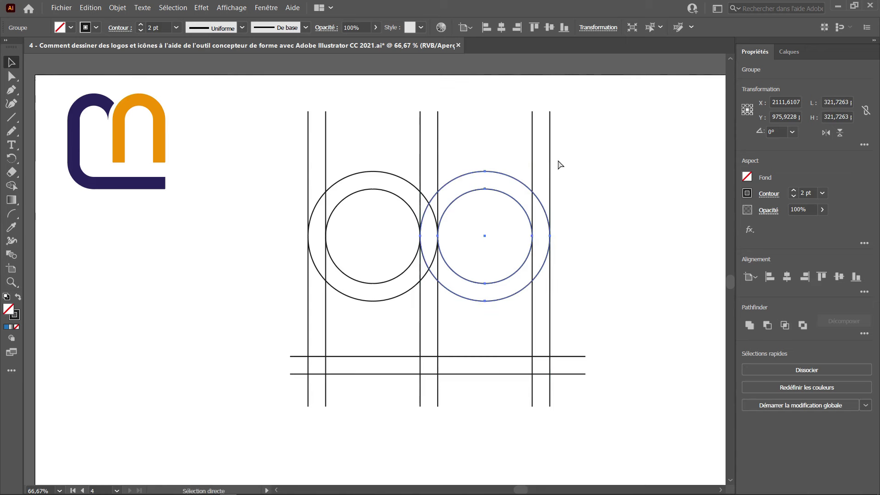
# Isolate the right double-ring group, select its outer circle, then exit and reselect the whole group
pyautogui.doubleClick(521, 183)
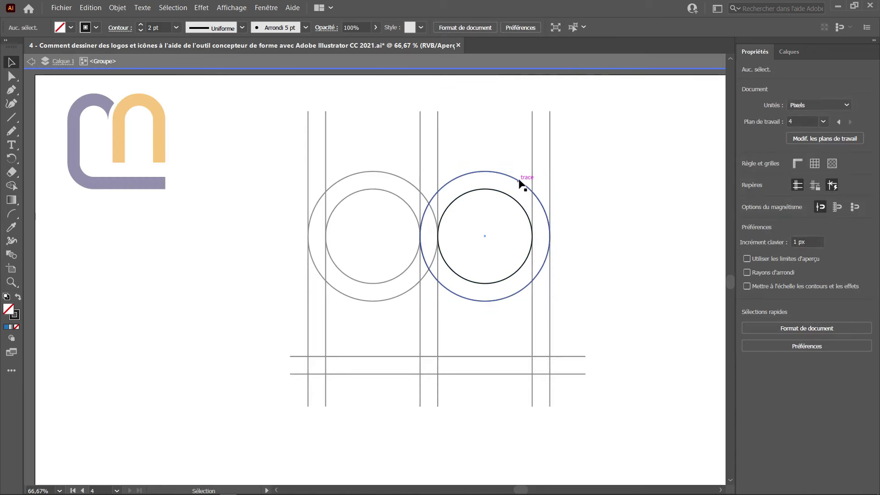
pyautogui.click(520, 182)
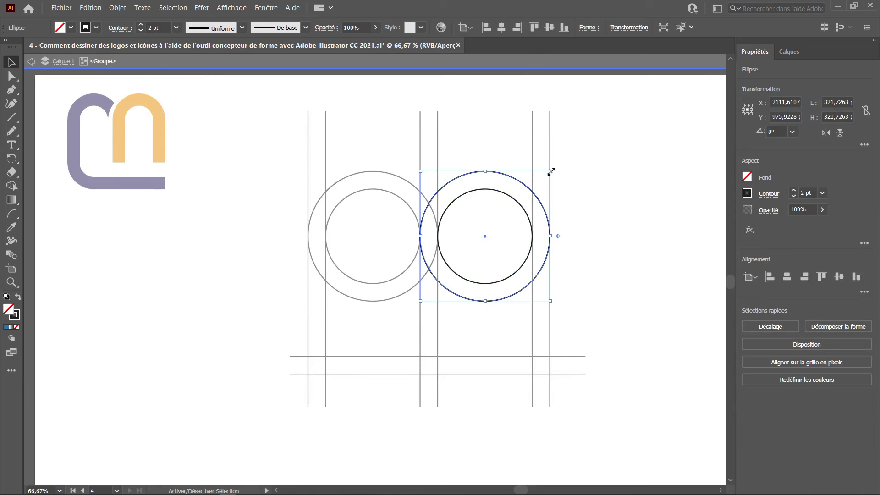
pyautogui.press('Escape')
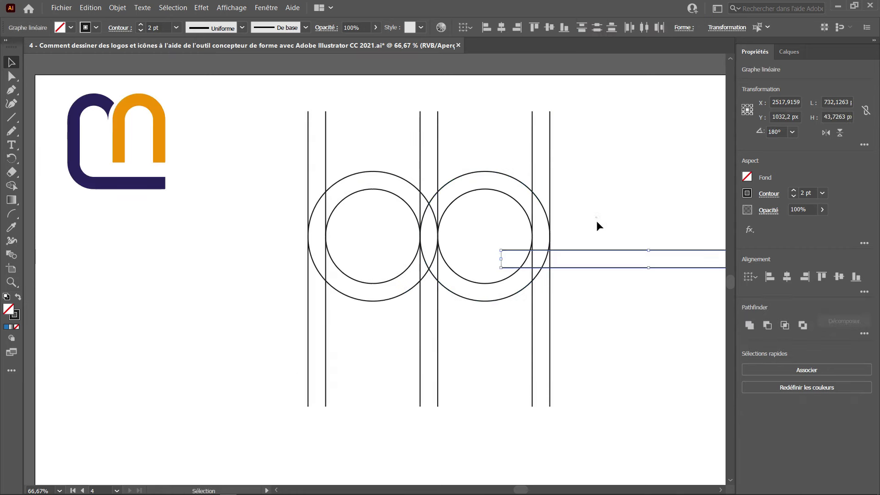
pyautogui.click(597, 225)
pyautogui.click(496, 173)
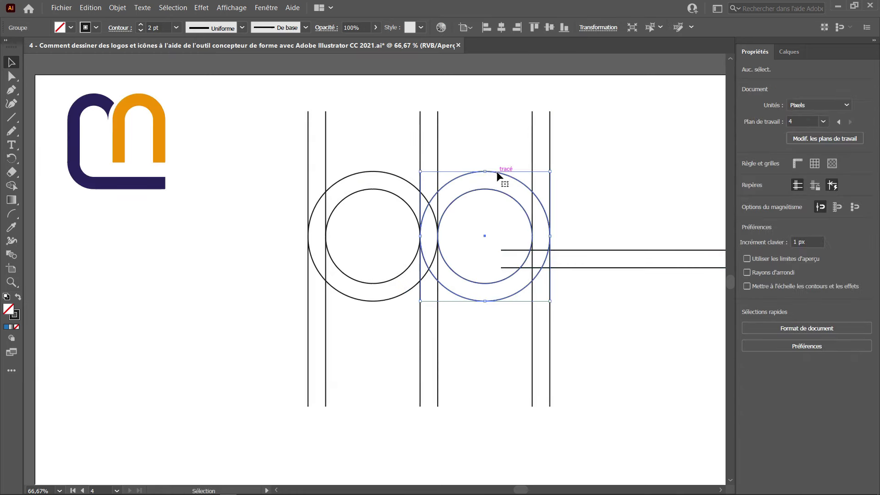
# Isolate the ring group via 'Isoler le groupe sélectionné', exit, then re-isolate it by double-clicking
pyautogui.rightClick(459, 198)
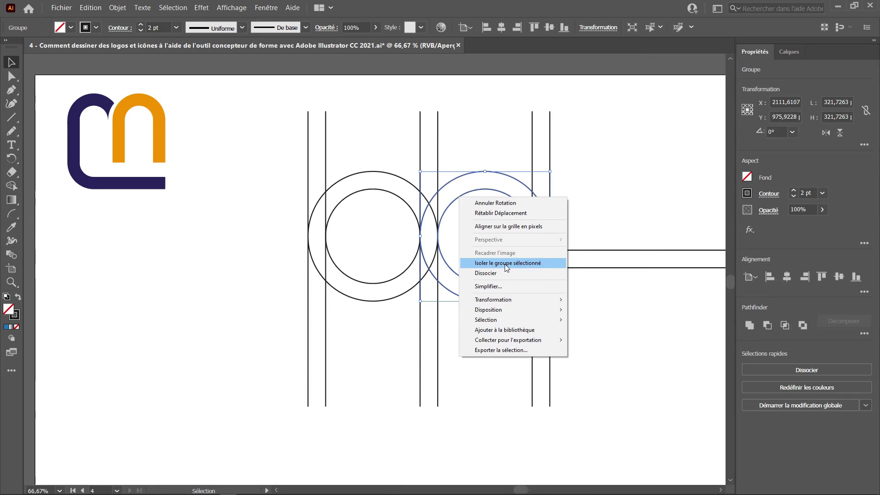
pyautogui.click(506, 267)
pyautogui.click(471, 192)
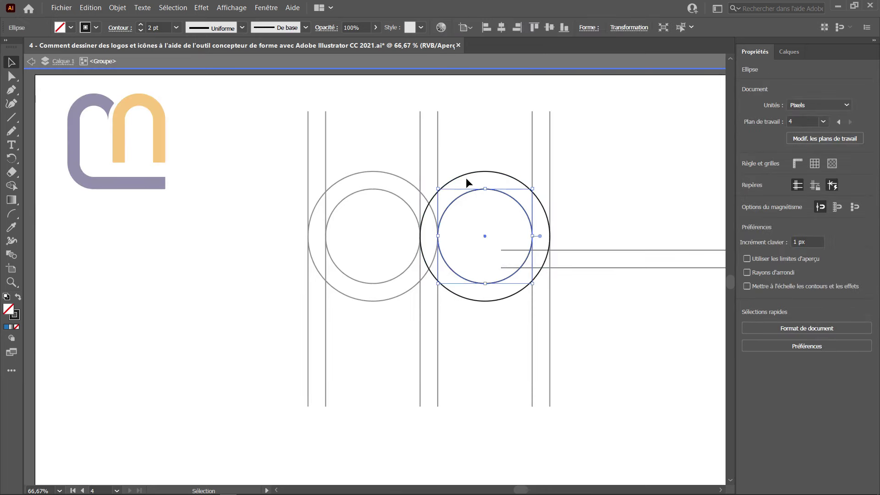
pyautogui.click(467, 178)
pyautogui.press('Escape')
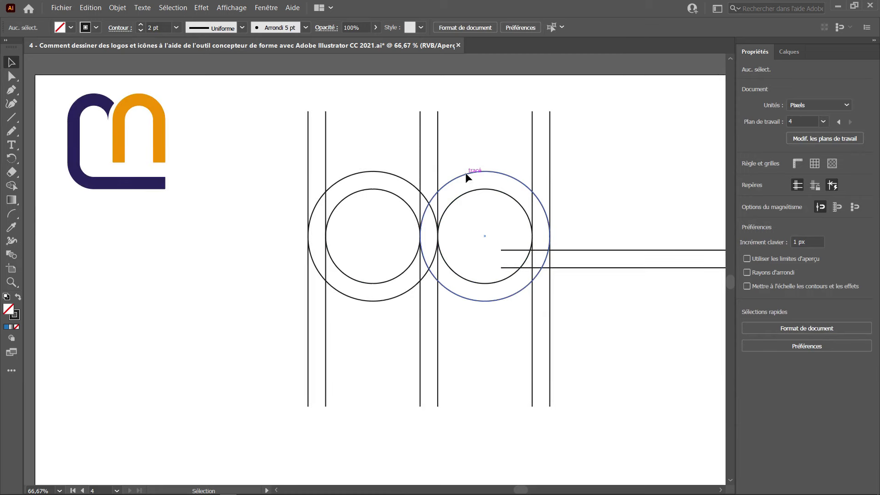
pyautogui.doubleClick(469, 173)
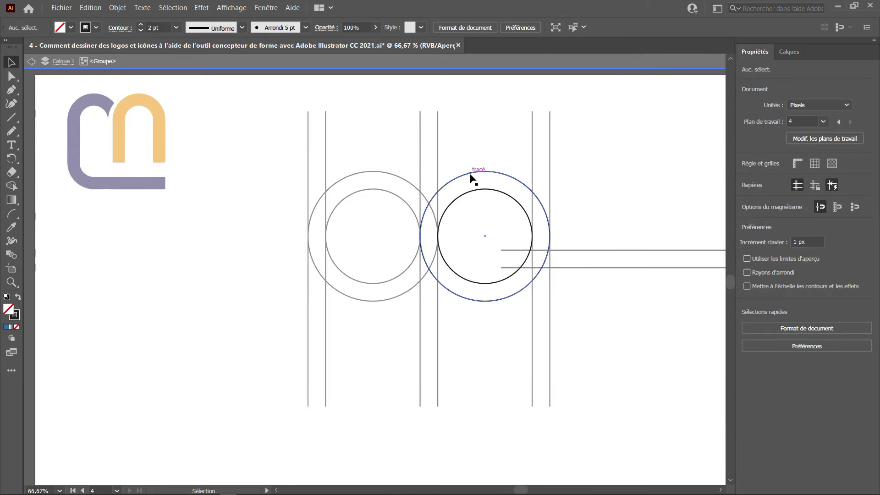
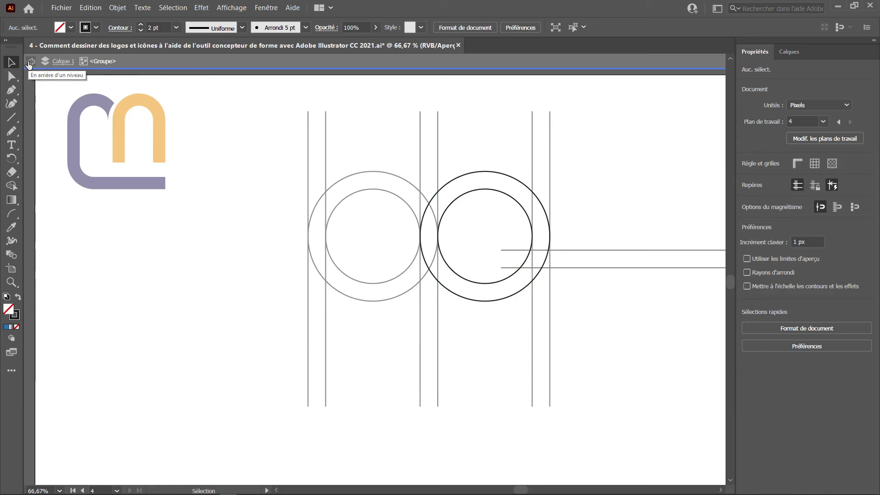
# Add a centred, slightly larger copy (about 345 px) of the right outer circle around the right pair
pyautogui.click(471, 173)
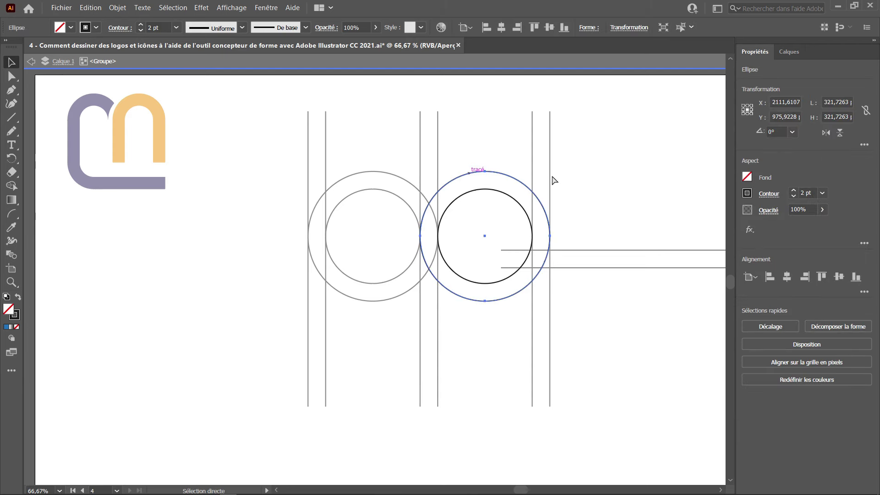
pyautogui.press('f')
pyautogui.press('v')
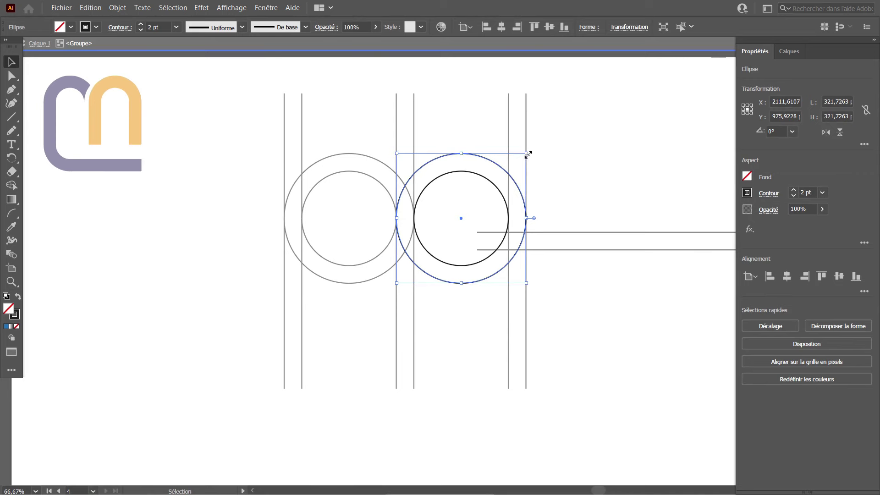
pyautogui.moveTo(528, 155); pyautogui.dragTo(537, 142)
pyautogui.press('a')
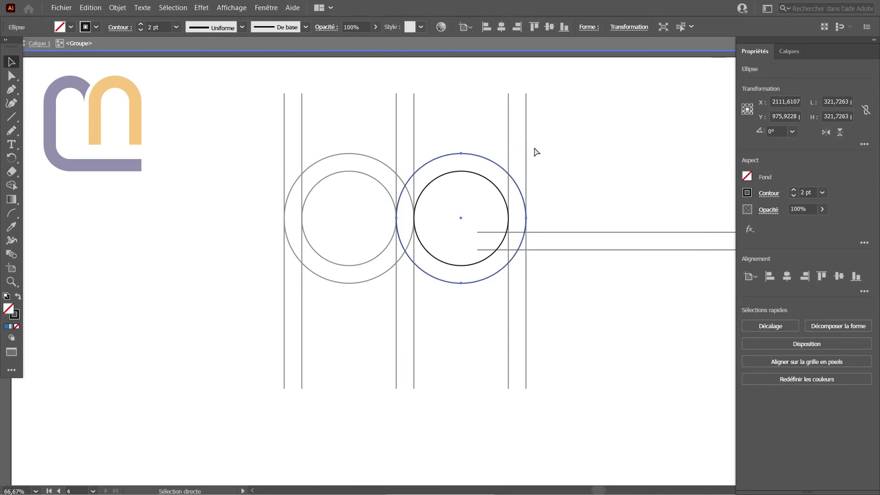
pyautogui.press('v')
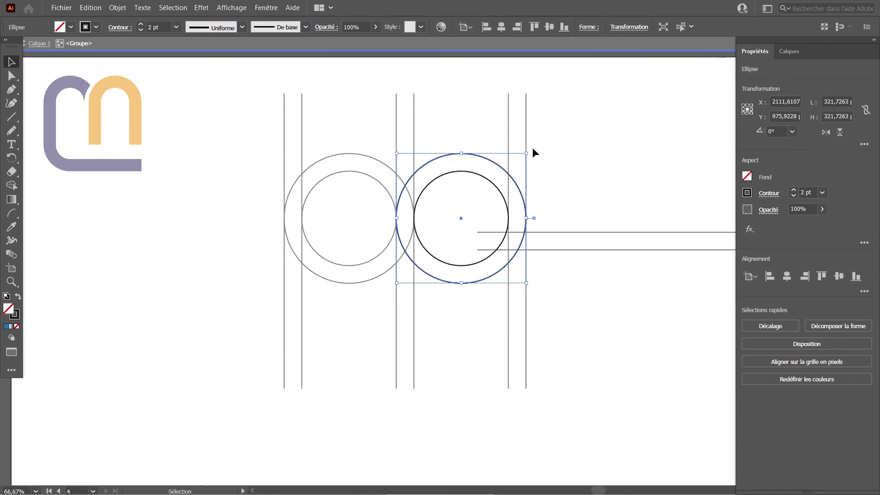
pyautogui.press('f')
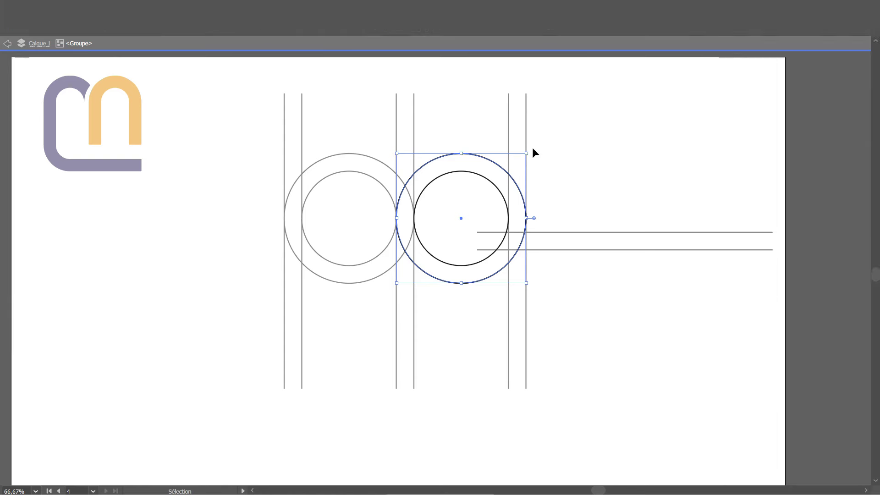
pyautogui.press('f')
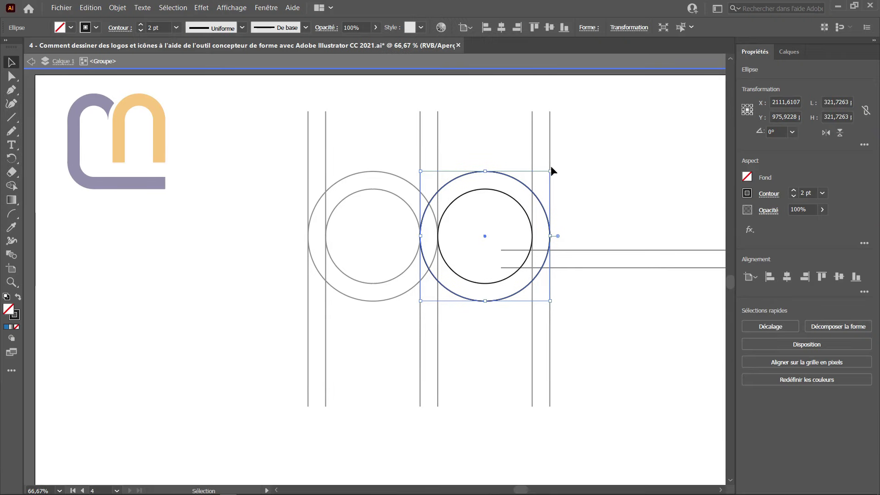
pyautogui.moveTo(551, 170); pyautogui.dragTo(557, 164)
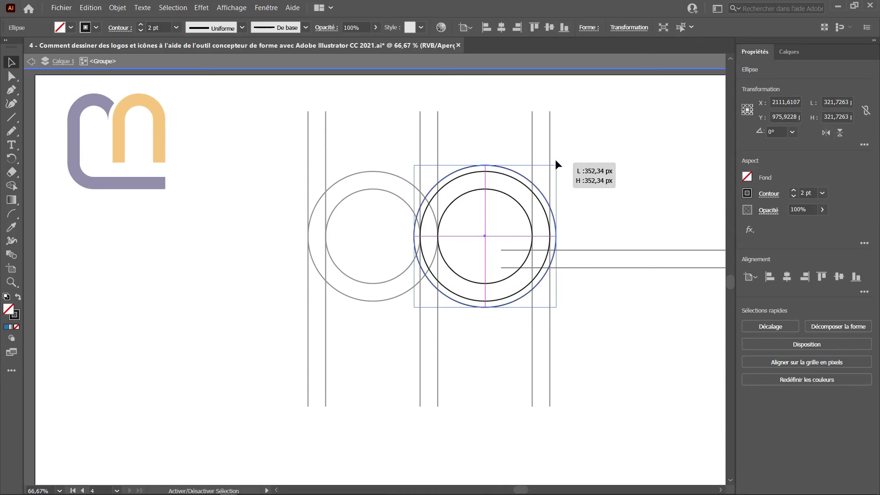
pyautogui.moveTo(556, 161); pyautogui.dragTo(554, 160)
pyautogui.doubleClick(610, 161)
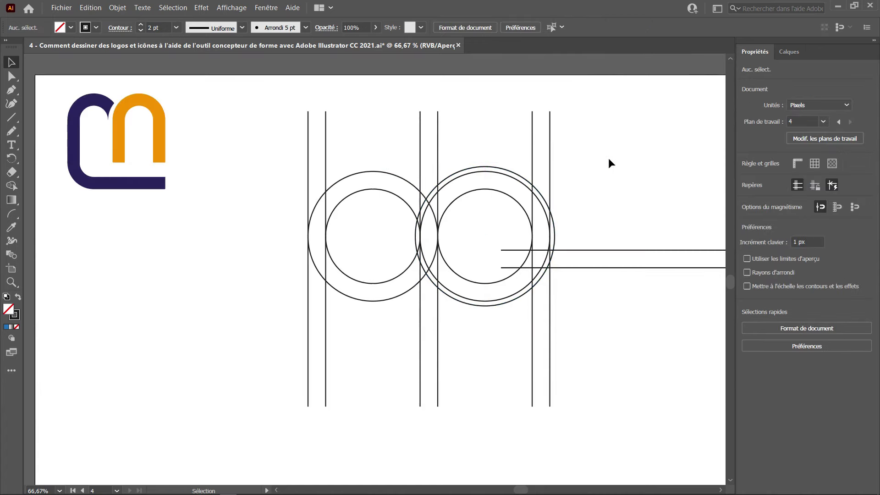
# Drag the horizontal line pair below the circles, then marquee-select the whole construction
pyautogui.moveTo(609, 161); pyautogui.dragTo(261, 353)
pyautogui.scroll(-2, 468, 275)
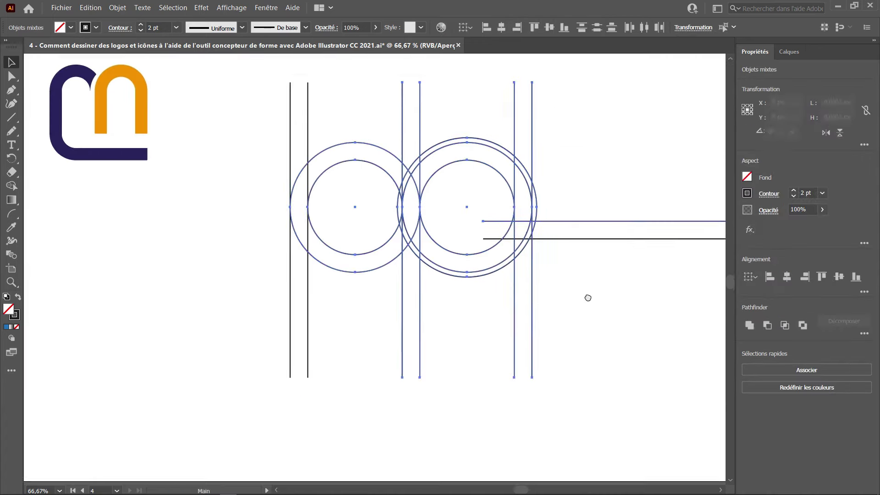
pyautogui.click(600, 253)
pyautogui.click(617, 221)
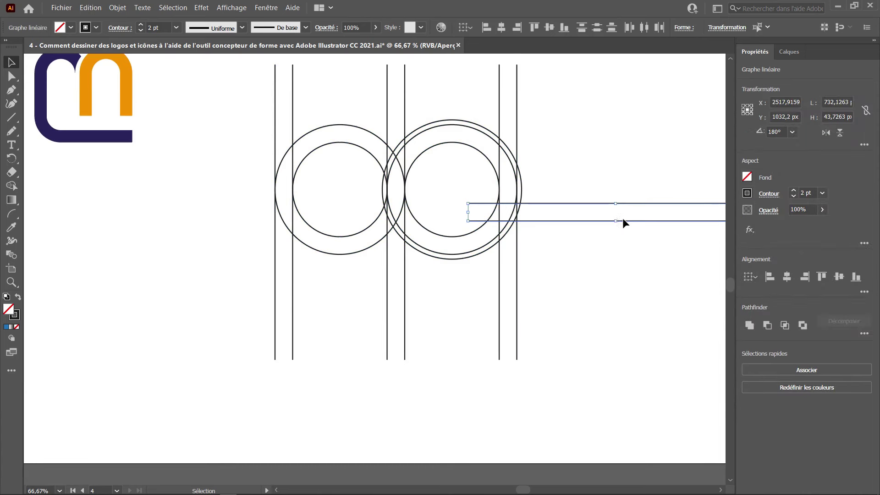
pyautogui.moveTo(624, 221); pyautogui.dragTo(416, 335)
pyautogui.moveTo(601, 112); pyautogui.dragTo(270, 339)
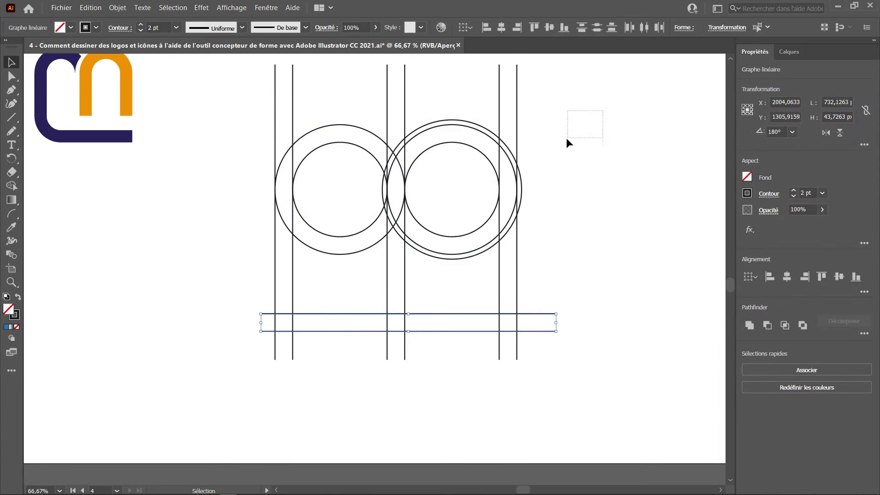
pyautogui.moveTo(380, 281); pyautogui.dragTo(413, 299)
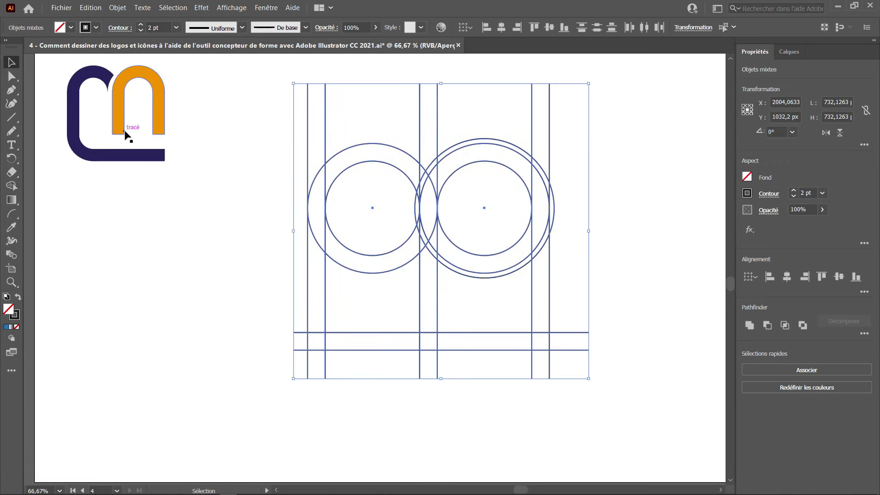
pyautogui.click(12, 186)
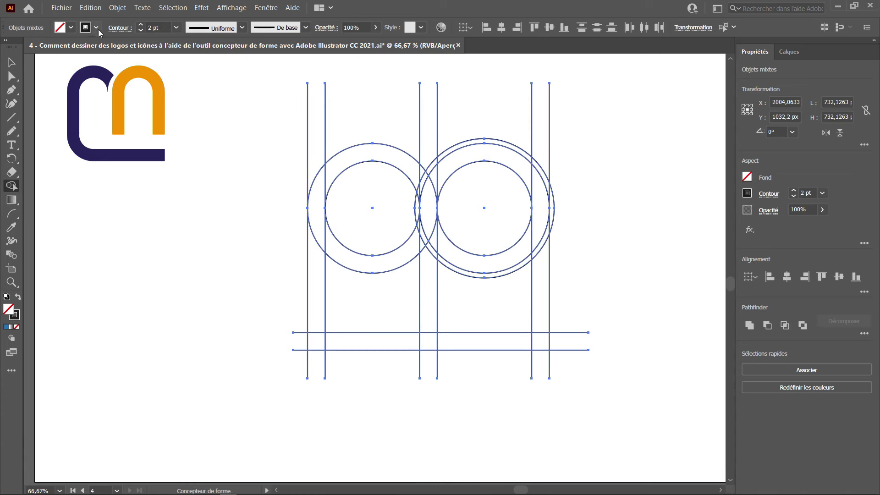
# Swap fill and stroke and set the fill colour to dark purple
pyautogui.hotkey('shift', 'x')
pyautogui.click(71, 28)
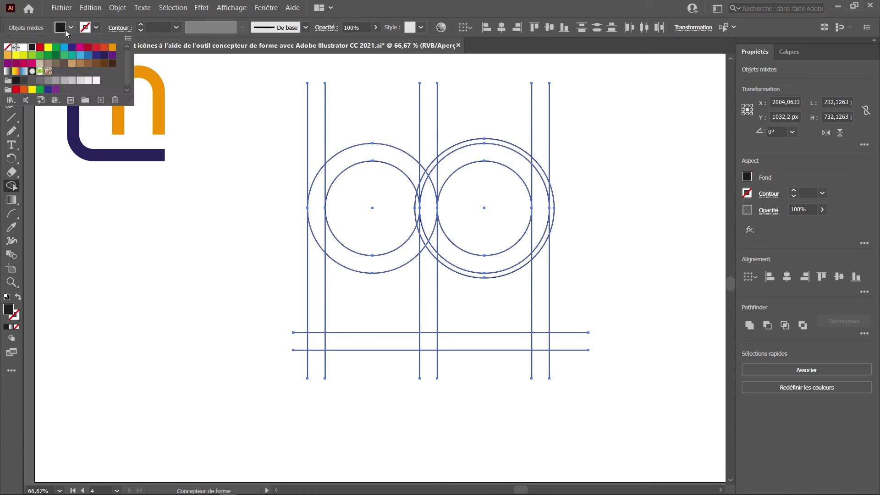
pyautogui.click(72, 48)
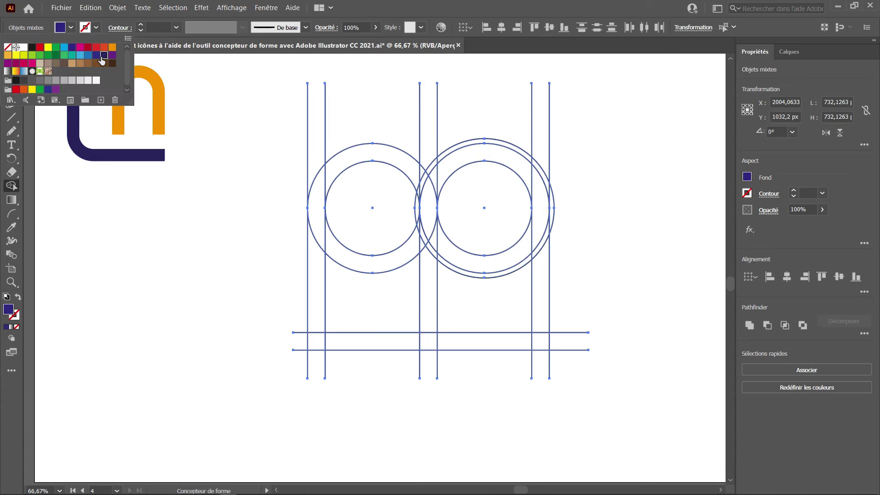
pyautogui.click(370, 5)
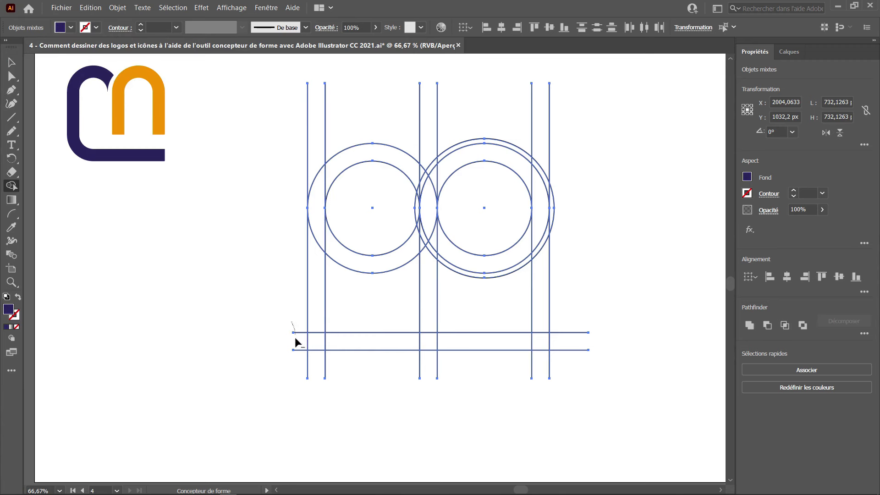
# Delete the stray line stubs at lower left, above the circles and below the baseline
pyautogui.moveTo(307, 368); pyautogui.dragTo(351, 373)
pyautogui.moveTo(366, 106); pyautogui.dragTo(458, 99)
pyautogui.moveTo(522, 89); pyautogui.dragTo(559, 120)
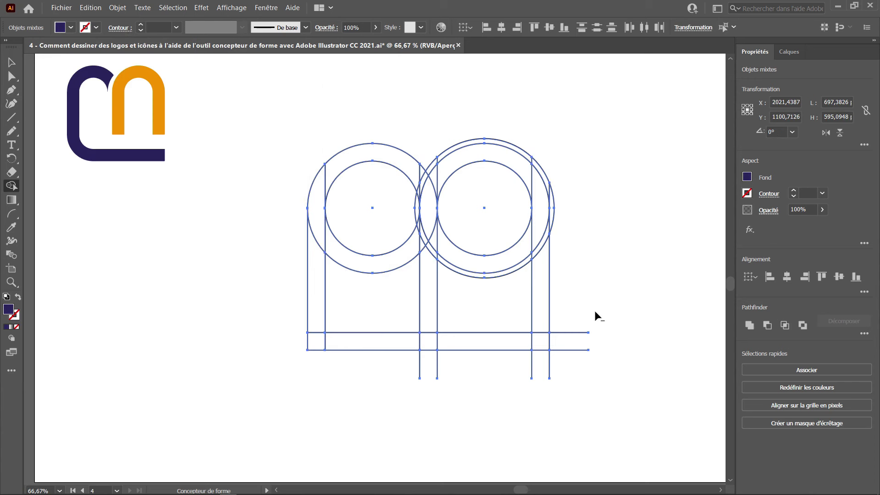
pyautogui.moveTo(580, 375)
pyautogui.mouseDown()
pyautogui.moveTo(403, 398)
pyautogui.moveTo(582, 368)
pyautogui.mouseUp()
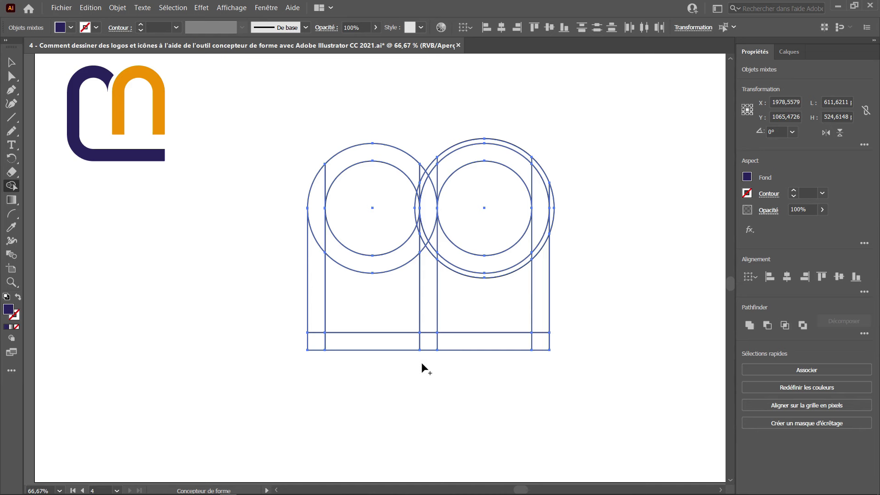
# Merge the baseline strip, left stem, top-left arc, notch, end strip and left crescent into one shape
pyautogui.moveTo(547, 350); pyautogui.dragTo(375, 348)
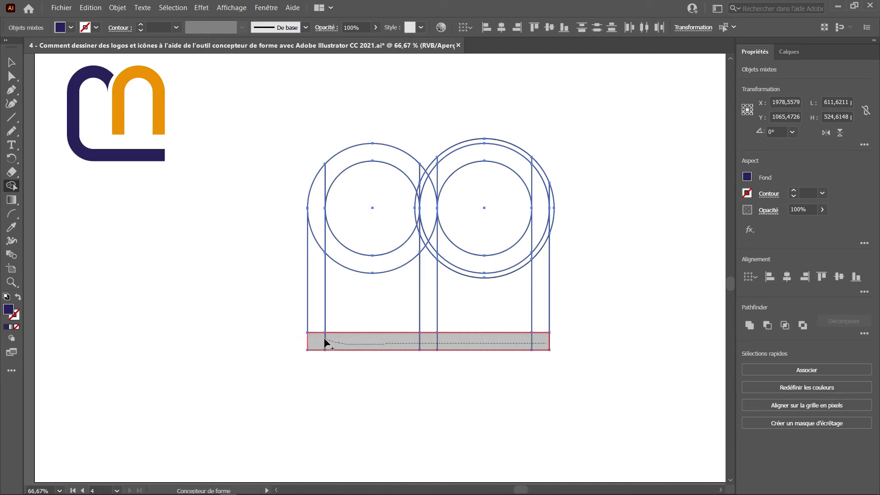
pyautogui.moveTo(348, 349); pyautogui.dragTo(312, 273)
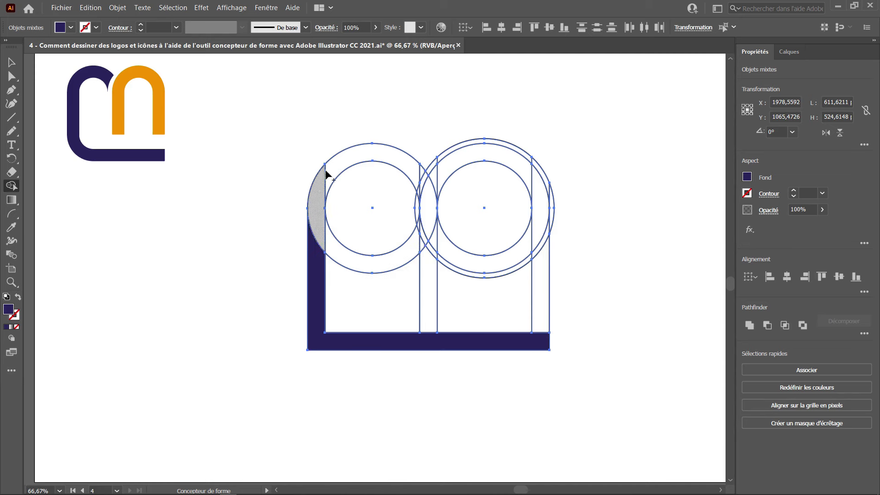
pyautogui.moveTo(326, 173); pyautogui.dragTo(312, 252)
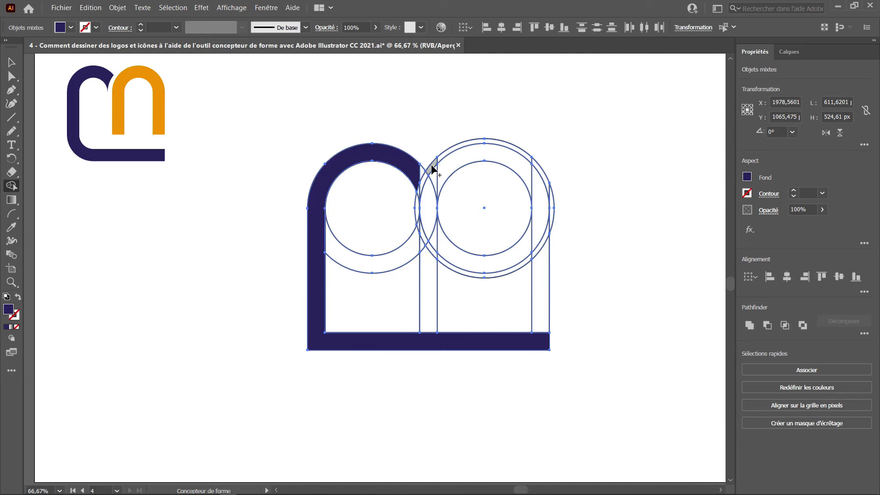
pyautogui.scroll(3, 426, 171)
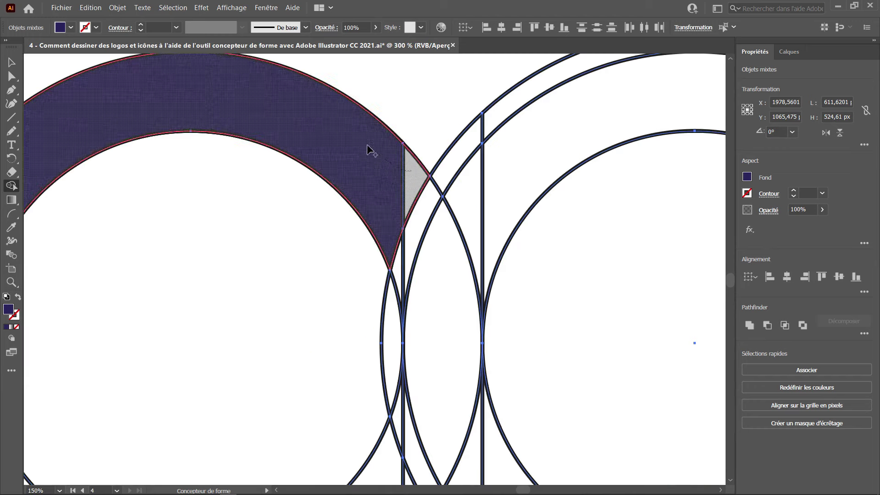
pyautogui.moveTo(415, 197); pyautogui.dragTo(394, 183)
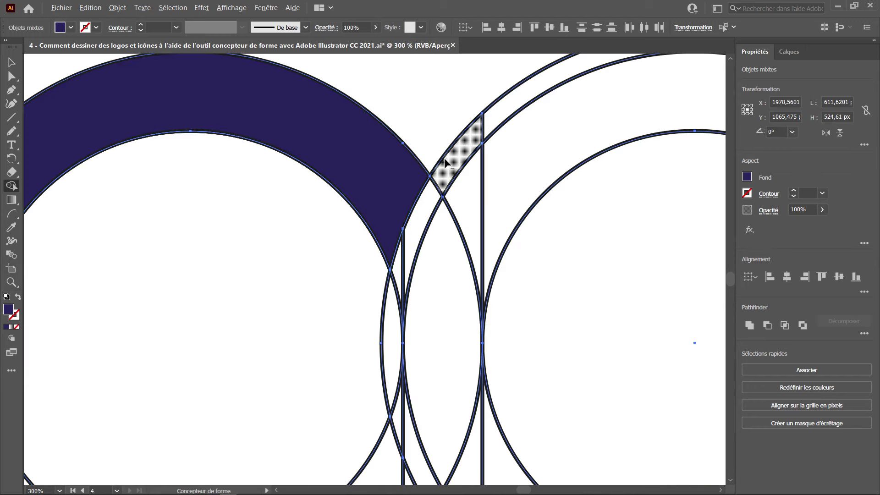
pyautogui.moveTo(445, 168); pyautogui.dragTo(427, 218)
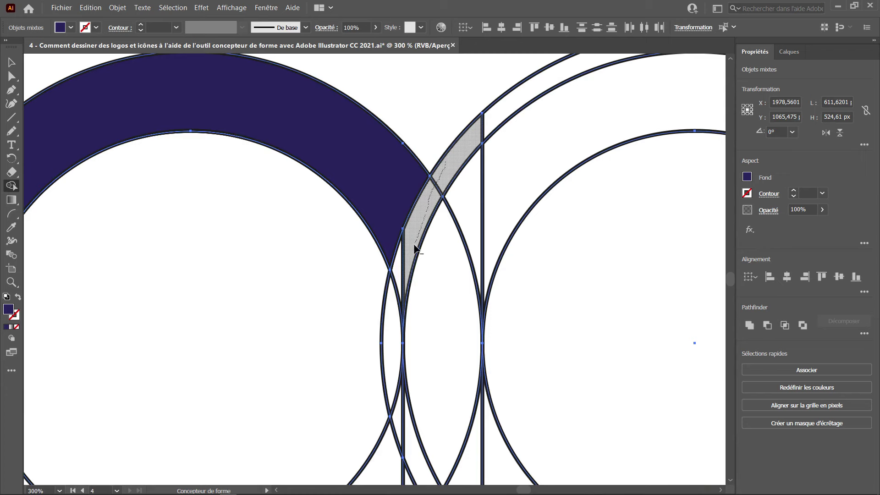
pyautogui.moveTo(414, 249); pyautogui.dragTo(393, 334)
pyautogui.scroll(-2, 411, 315)
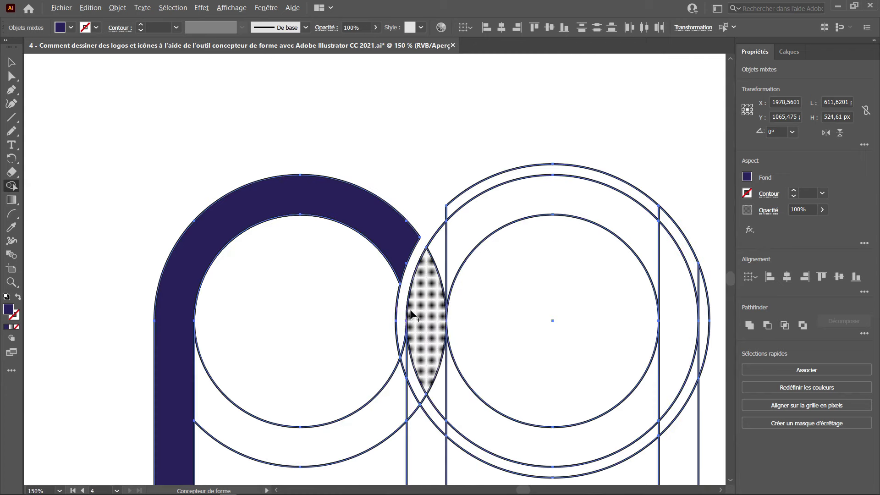
pyautogui.scroll(-5, 391, 334)
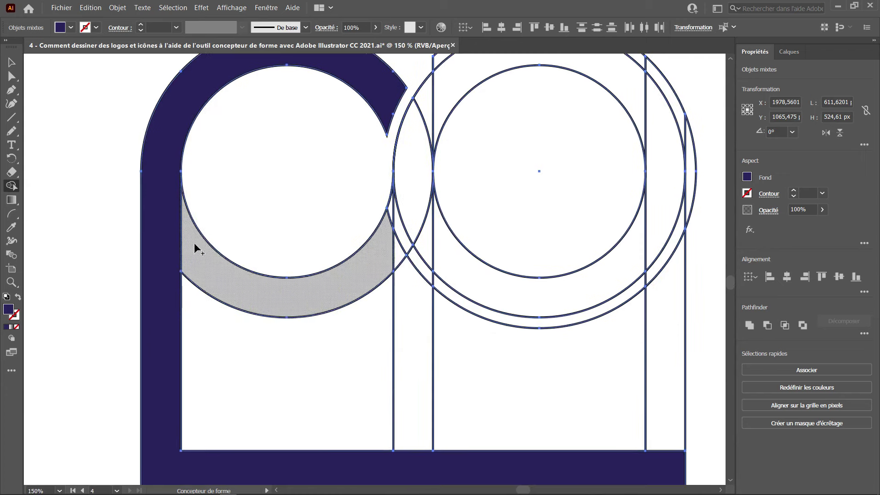
pyautogui.moveTo(195, 246); pyautogui.dragTo(238, 295)
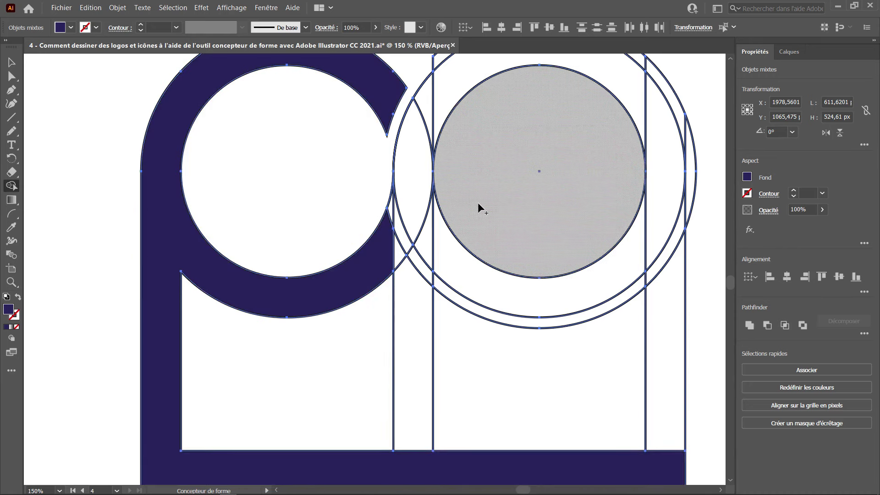
# Cut away the lower bowl to leave an arch and merge the narrow strip into the bottom bar
pyautogui.keyDown('alt'); pyautogui.click(391, 230); pyautogui.keyUp('alt')
pyautogui.keyDown('alt'); pyautogui.click(313, 205); pyautogui.keyUp('alt')
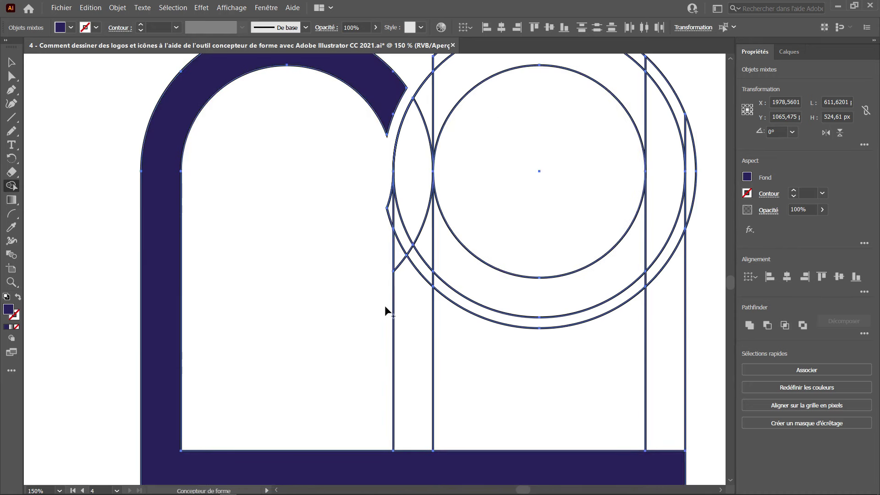
pyautogui.hscroll(4, 385, 311)
pyautogui.scroll(1, 366, 257)
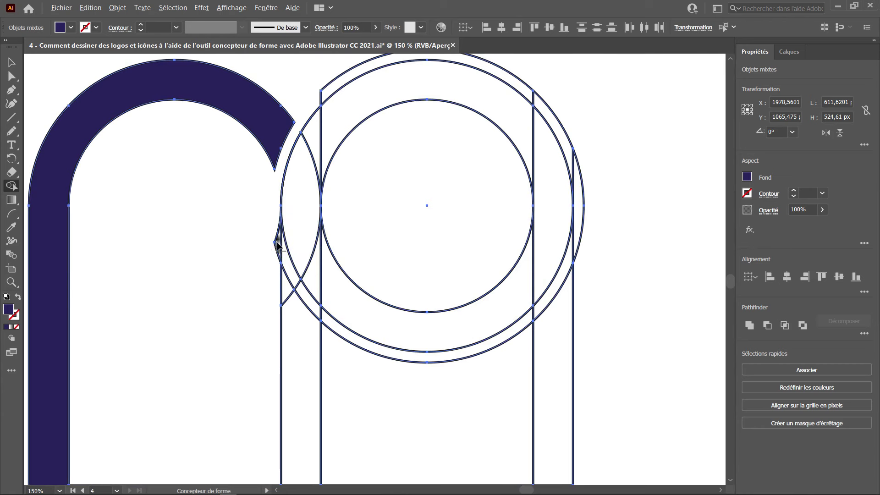
pyautogui.keyDown('alt'); pyautogui.scroll(-3, 307, 209); pyautogui.keyUp('alt')
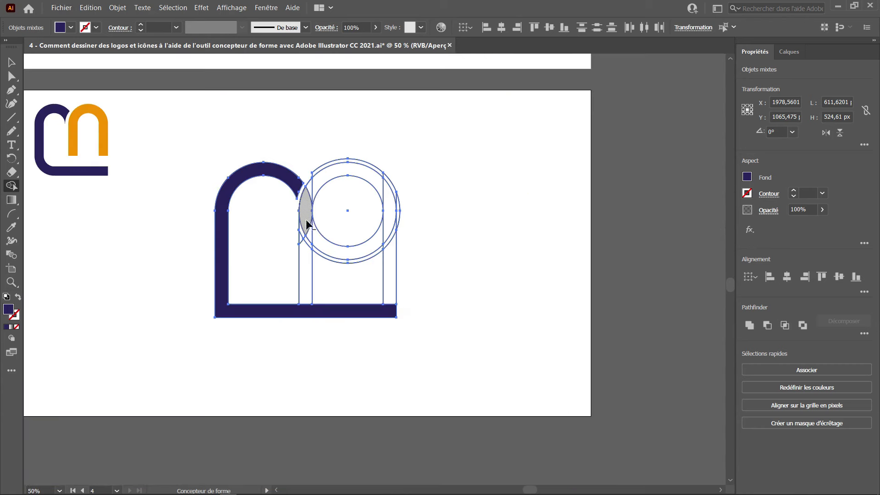
pyautogui.moveTo(304, 230)
pyautogui.mouseDown()
pyautogui.moveTo(301, 273)
pyautogui.moveTo(305, 231)
pyautogui.moveTo(312, 288)
pyautogui.mouseUp()
pyautogui.scroll(1, 329, 205)
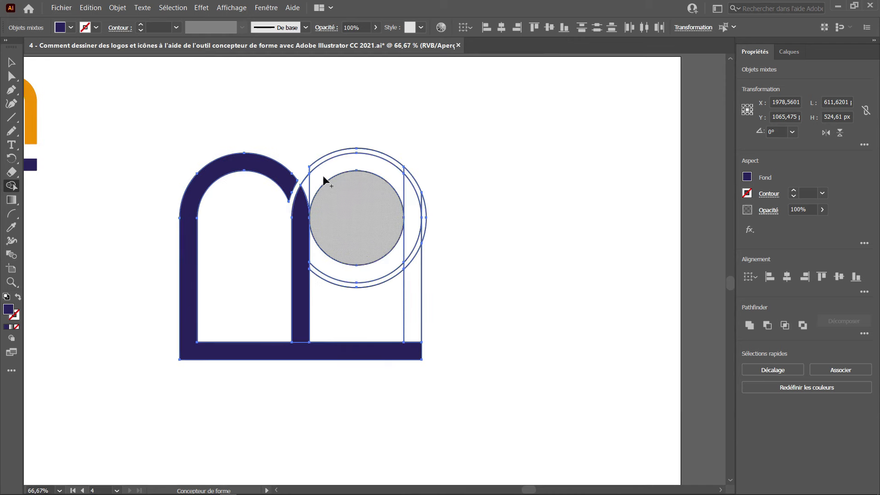
# Undo the strip merge, then fill the narrow strip beside the arch with orange
pyautogui.hotkey('ctrl', 'z')
pyautogui.click(71, 28)
pyautogui.click(72, 28)
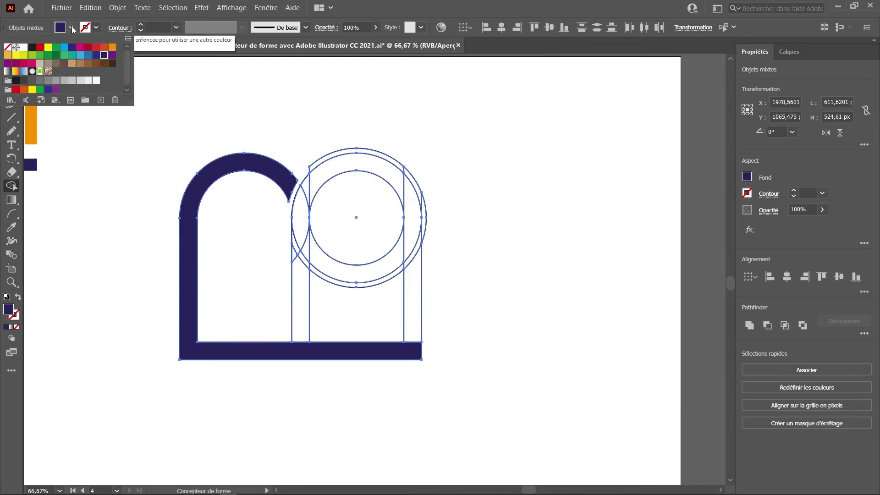
pyautogui.click(111, 47)
pyautogui.moveTo(304, 231)
pyautogui.mouseDown()
pyautogui.moveTo(296, 256)
pyautogui.moveTo(304, 222)
pyautogui.mouseUp()
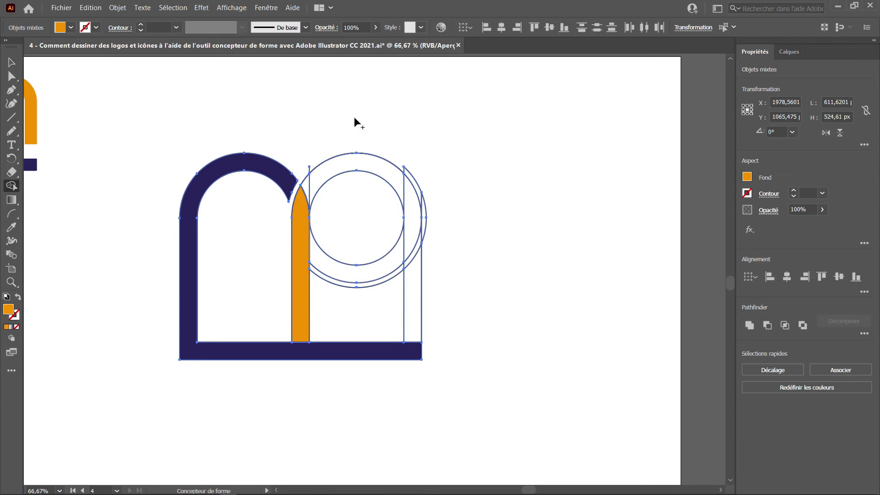
pyautogui.scroll(4, 308, 172)
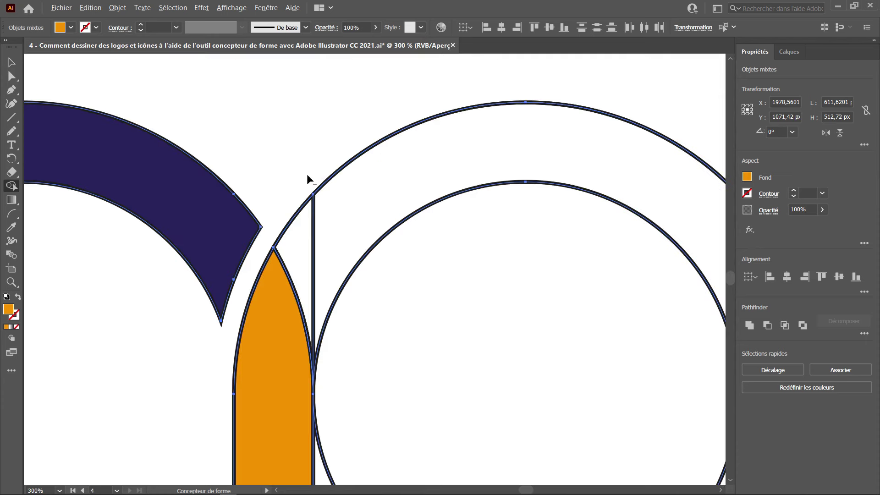
pyautogui.hscroll(5, 432, 154)
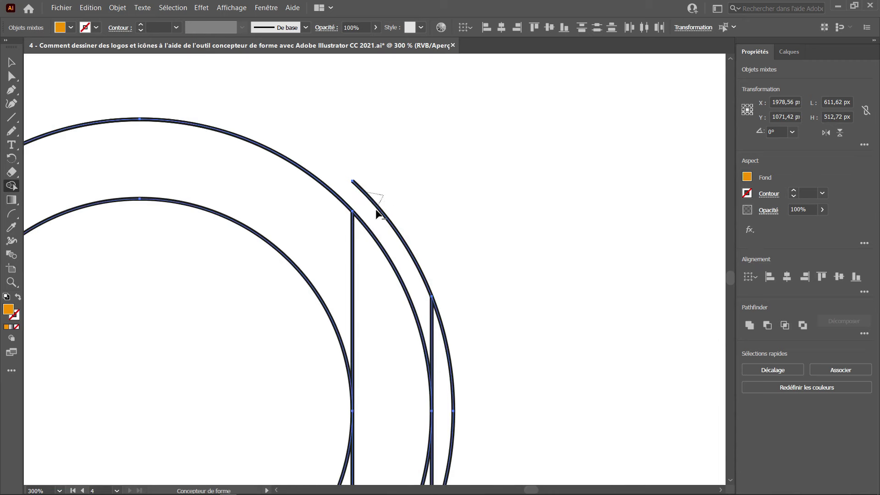
# Delete the outer sliver, merge the top arc and right strip into the orange arch, and clear its interior
pyautogui.scroll(-2, 444, 298)
pyautogui.moveTo(449, 317); pyautogui.dragTo(451, 166)
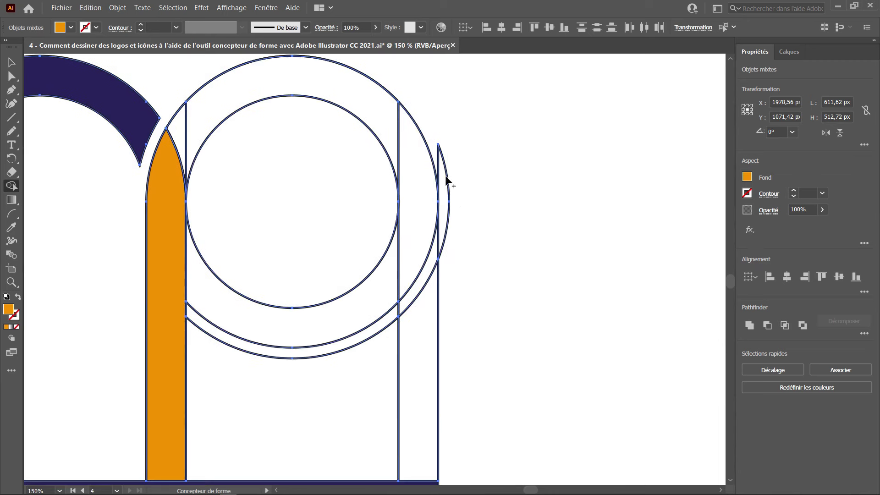
pyautogui.keyDown('alt'); pyautogui.click(445, 171); pyautogui.keyUp('alt')
pyautogui.scroll(-3, 462, 239)
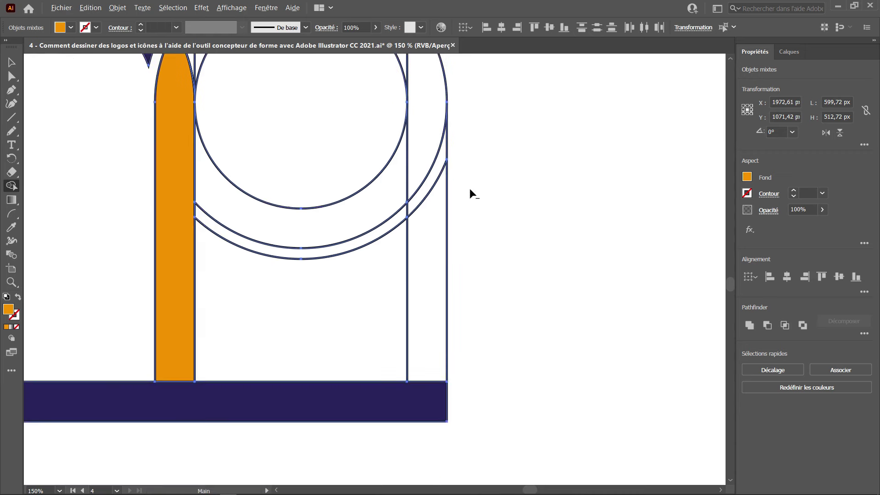
pyautogui.scroll(-4, 471, 199)
pyautogui.scroll(2, 436, 246)
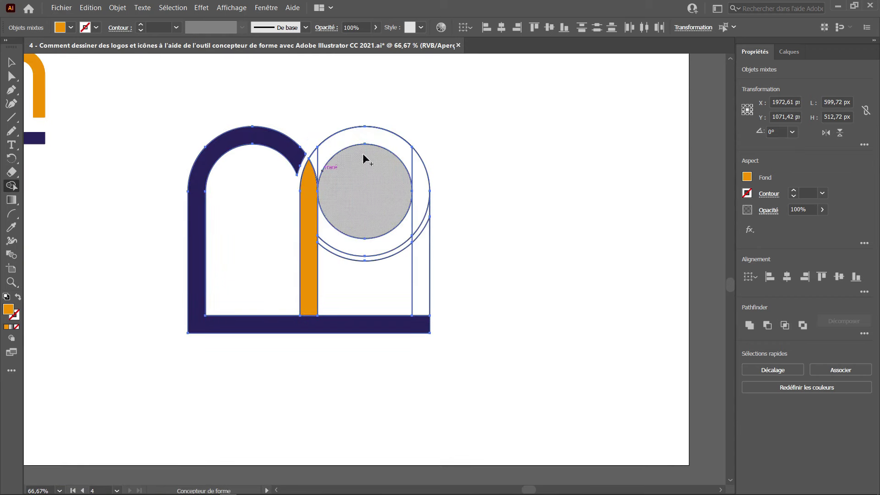
pyautogui.click(348, 143)
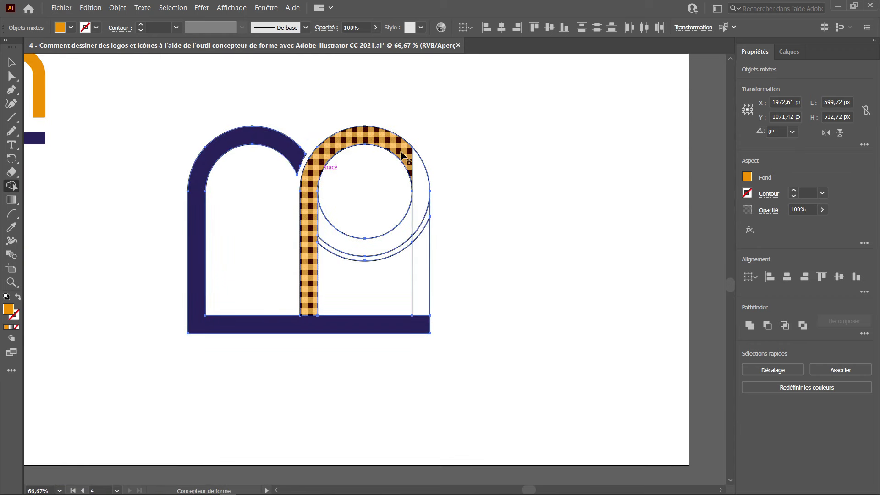
pyautogui.moveTo(425, 206); pyautogui.dragTo(426, 266)
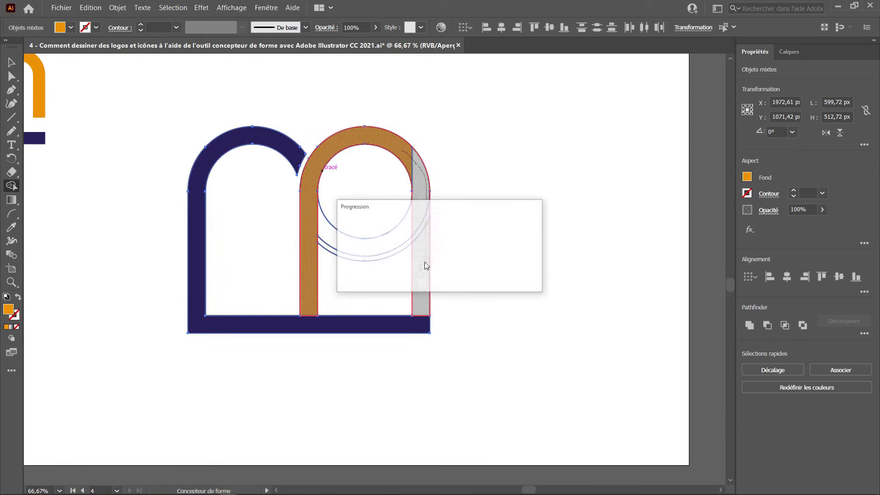
pyautogui.moveTo(401, 223); pyautogui.dragTo(392, 268)
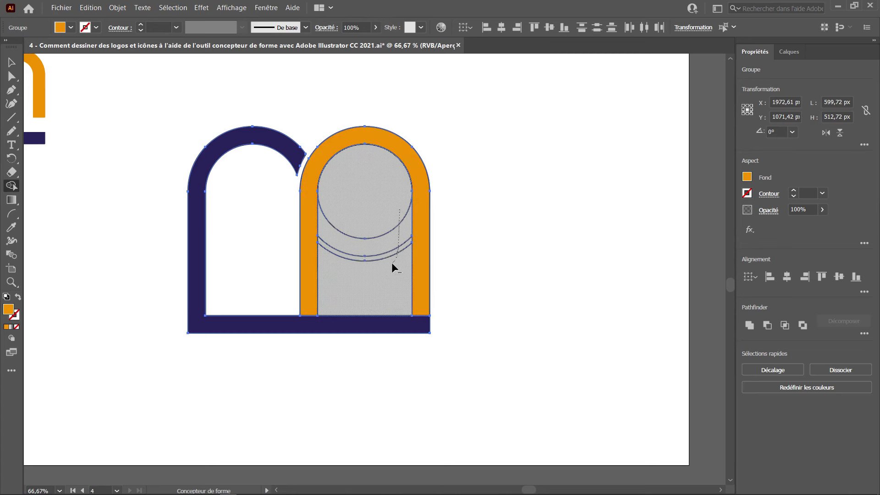
# Select both arches and set their stroke to None
pyautogui.hscroll(-1, 394, 266)
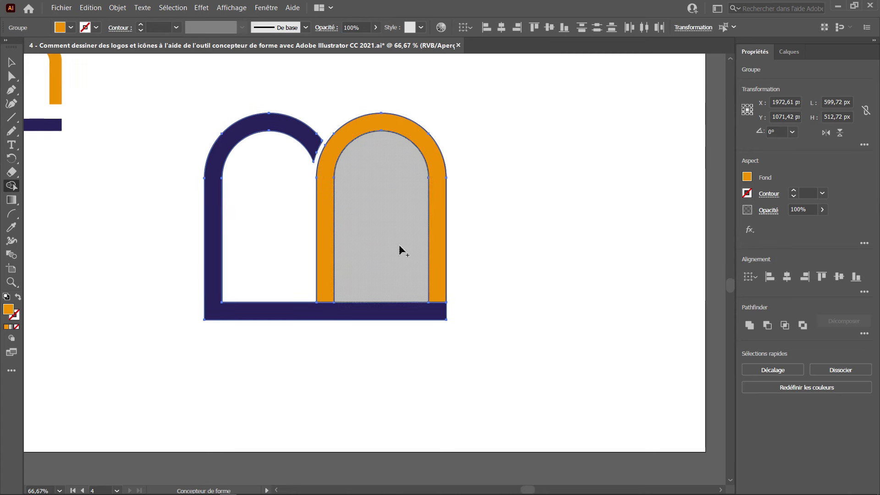
pyautogui.hotkey('ctrl', '-')
pyautogui.press('v')
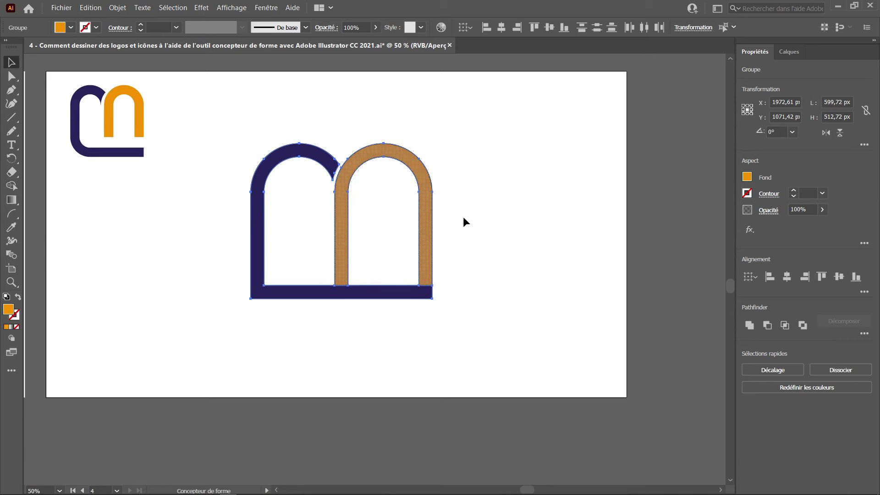
pyautogui.moveTo(495, 190); pyautogui.dragTo(358, 253)
pyautogui.moveTo(481, 188); pyautogui.dragTo(224, 345)
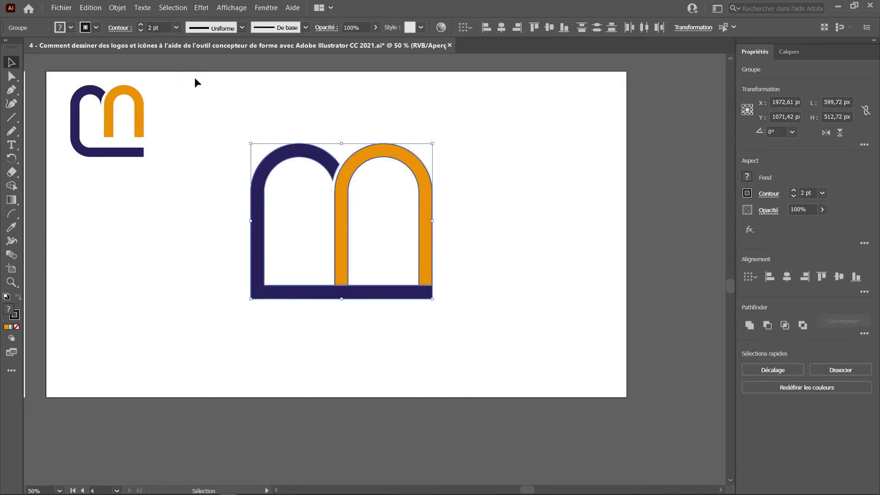
pyautogui.click(97, 27)
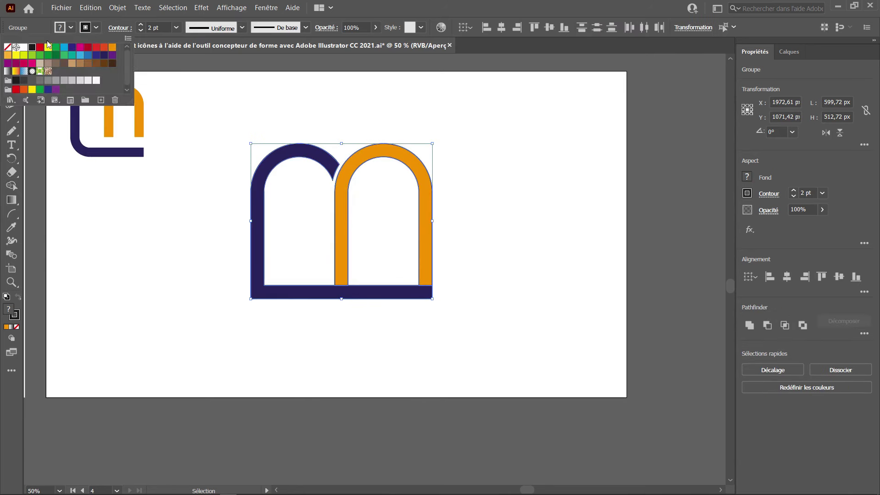
pyautogui.click(8, 47)
pyautogui.click(522, 261)
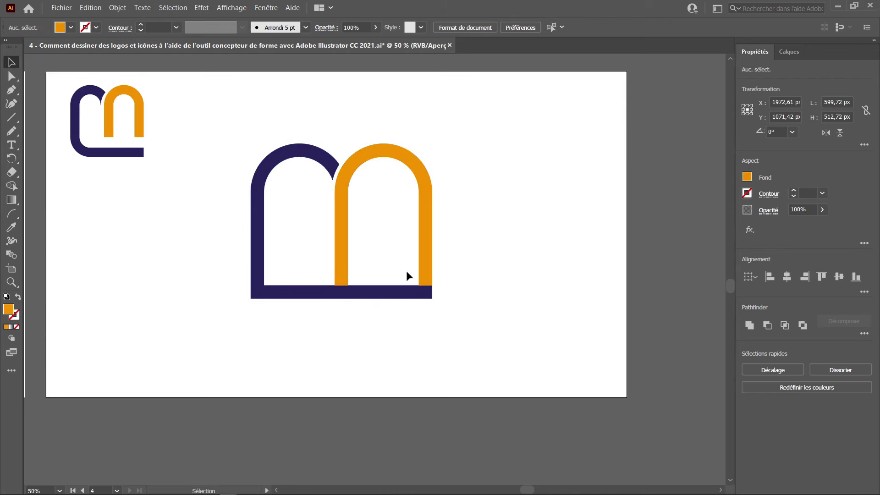
# Select the orange arch for anchor editing and pan around to inspect it
pyautogui.scroll(2, 406, 269)
pyautogui.click(448, 264)
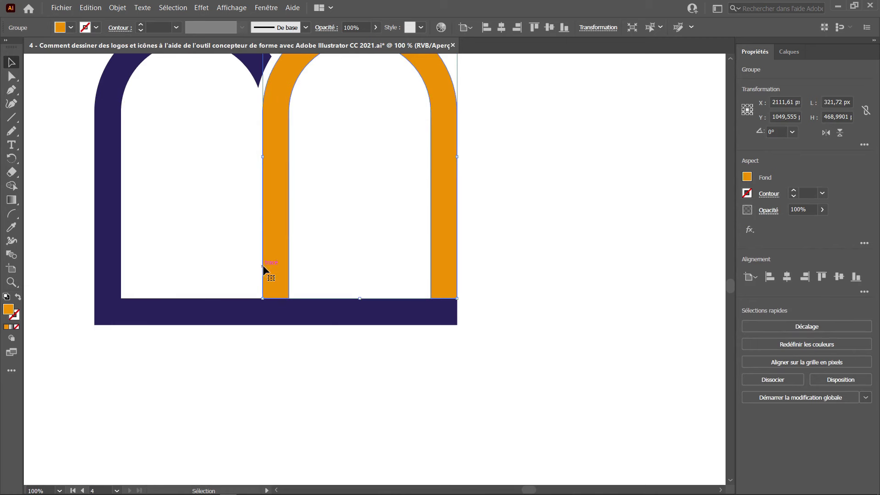
pyautogui.press('a')
pyautogui.scroll(1, 278, 287)
pyautogui.scroll(-3, 355, 280)
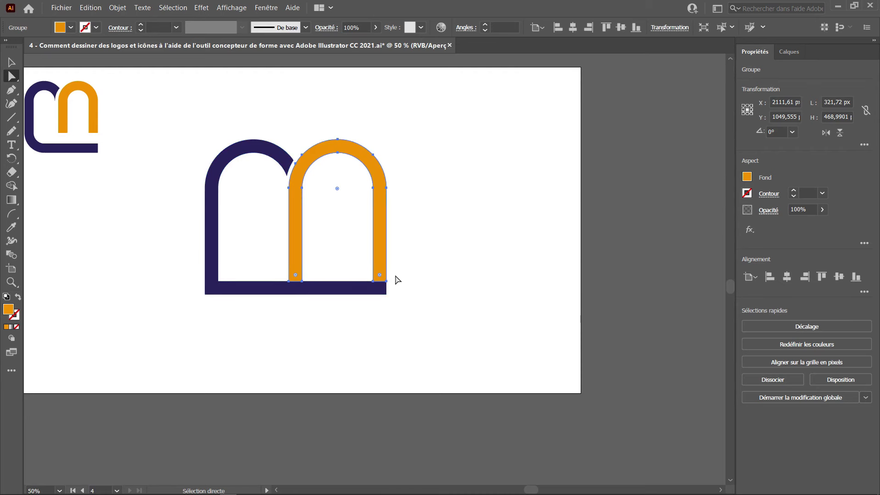
pyautogui.scroll(3, 324, 283)
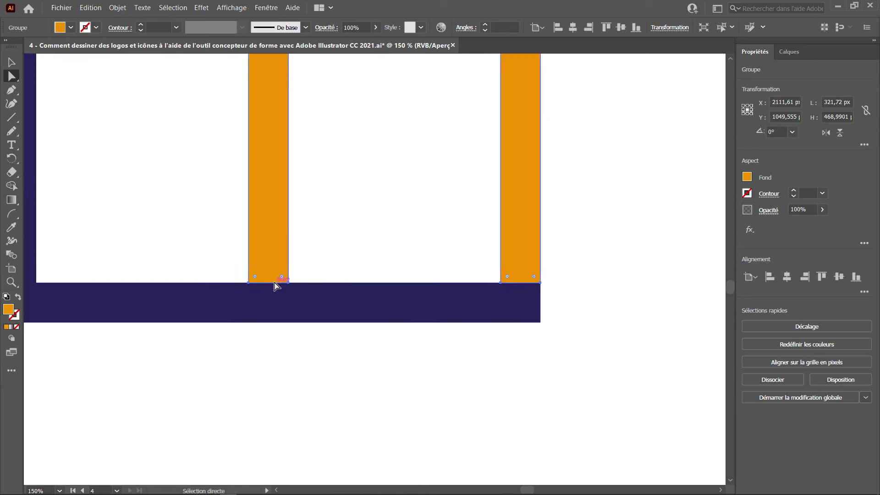
pyautogui.scroll(-1, 289, 273)
pyautogui.scroll(-1, 314, 249)
pyautogui.scroll(-1, 320, 142)
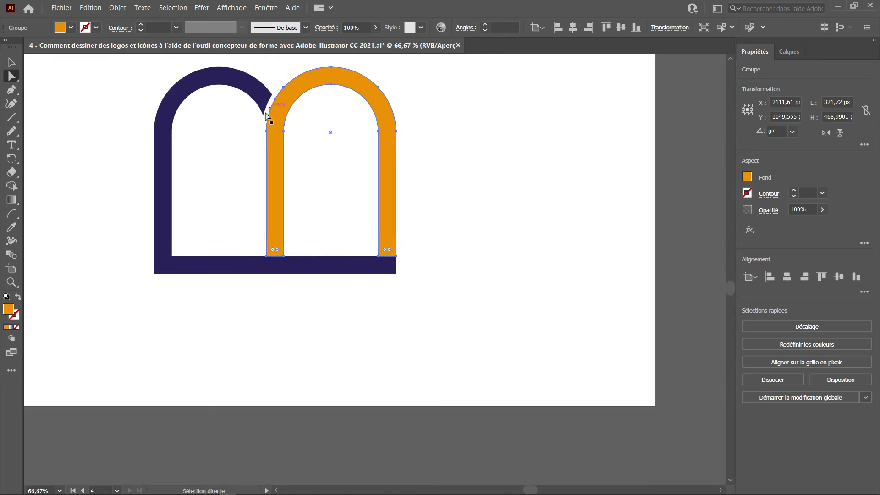
pyautogui.hscroll(1, 329, 200)
pyautogui.hscroll(1, 183, 156)
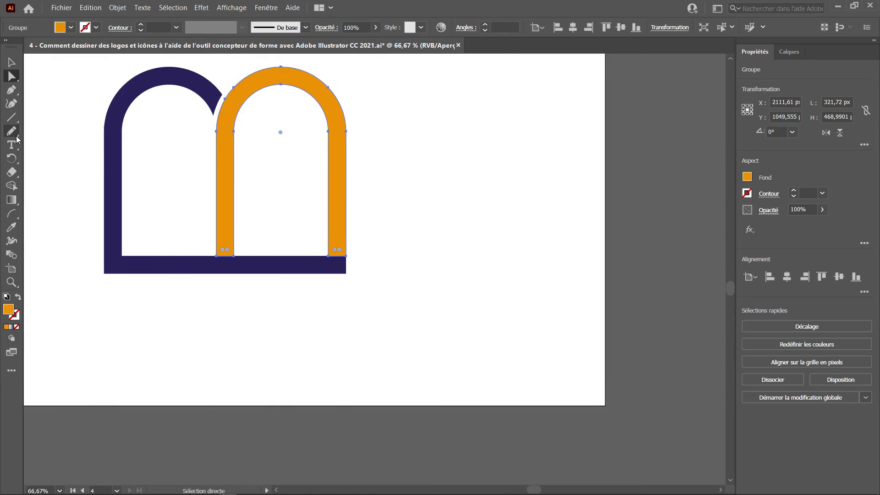
# Draw an orange square to the right of the arches and nudge it slightly left
pyautogui.click(11, 117)
pyautogui.click(36, 117)
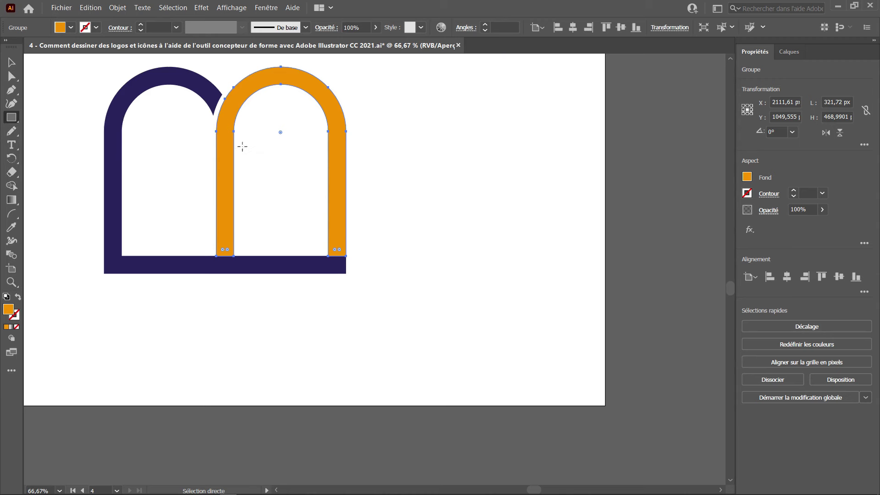
pyautogui.moveTo(463, 120); pyautogui.dragTo(589, 246)
pyautogui.press('v')
pyautogui.moveTo(544, 209); pyautogui.dragTo(504, 203)
pyautogui.scroll(1, 445, 140)
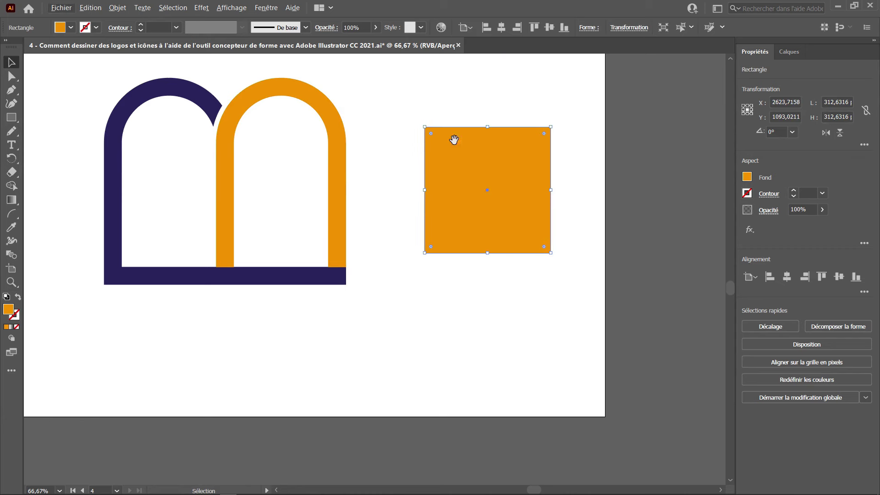
pyautogui.moveTo(454, 139); pyautogui.dragTo(415, 151)
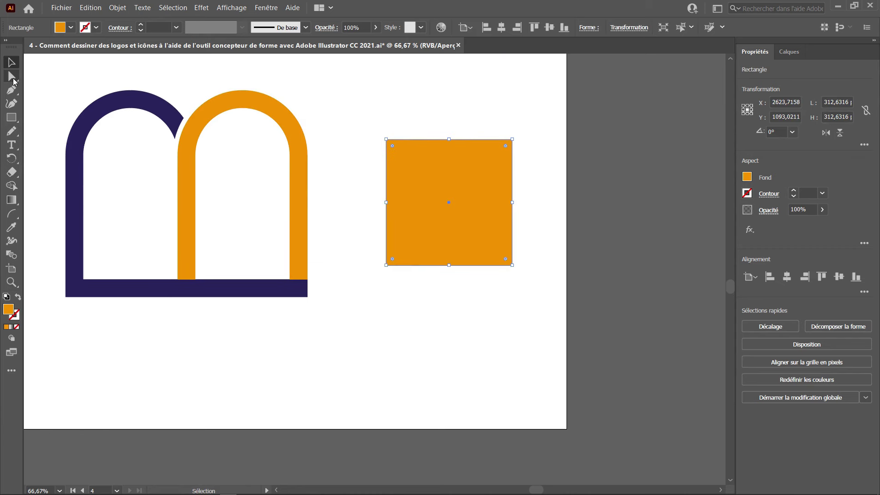
# Move the square's corner anchors so its right edge rises, slanting it into a parallelogram
pyautogui.click(13, 78)
pyautogui.scroll(2, 307, 90)
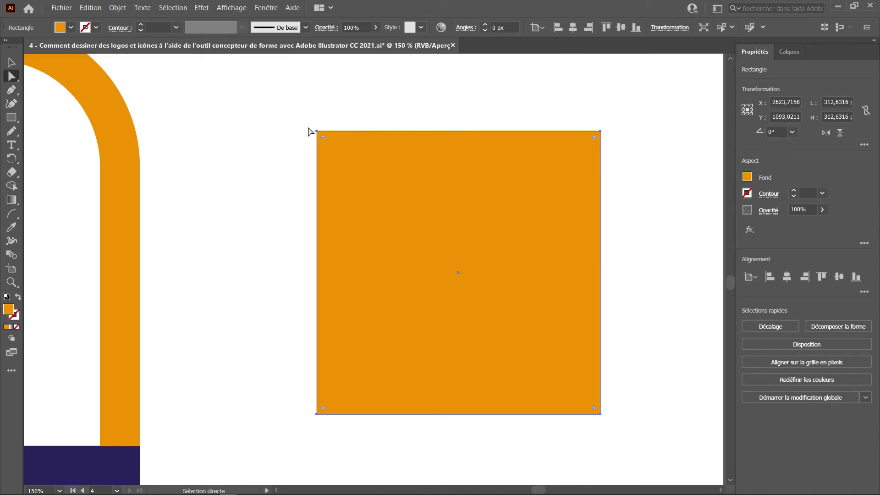
pyautogui.click(316, 132)
pyautogui.click(317, 132)
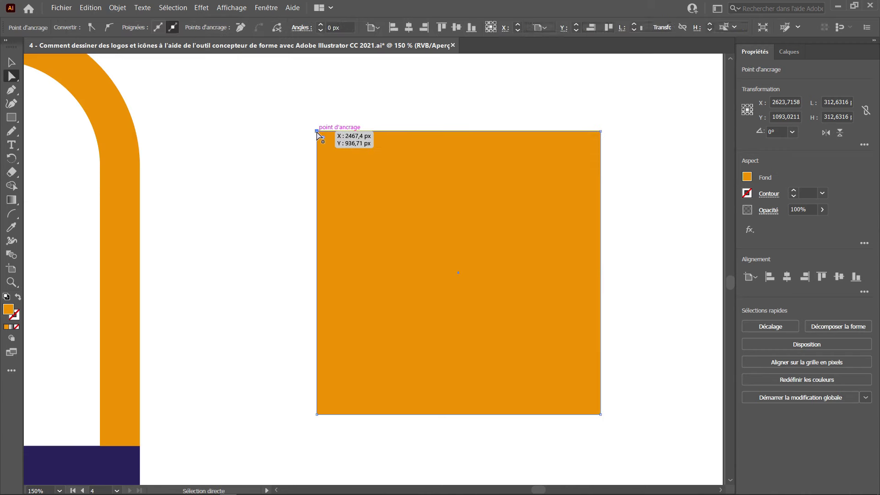
pyautogui.click(317, 132)
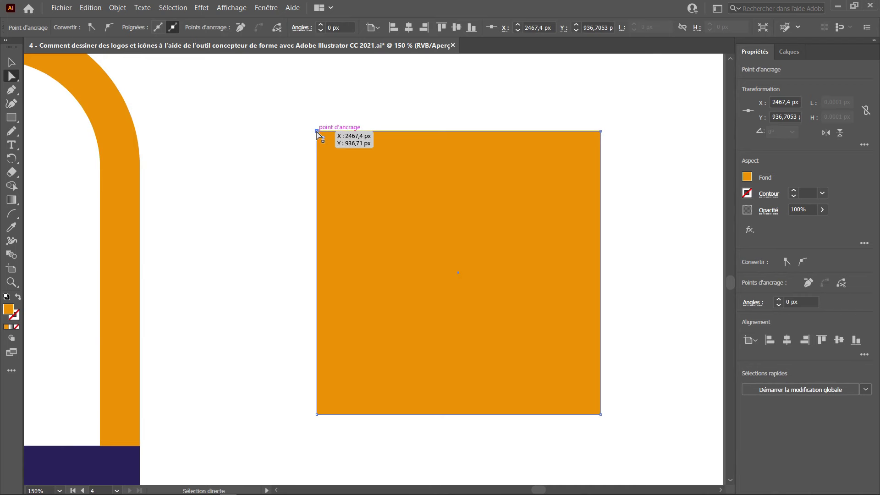
pyautogui.moveTo(317, 132); pyautogui.dragTo(276, 165)
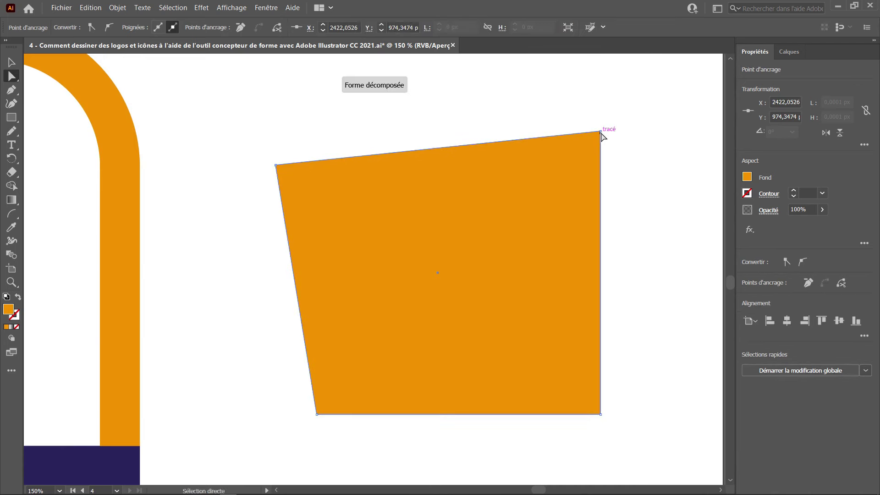
pyautogui.moveTo(601, 134); pyautogui.dragTo(582, 139)
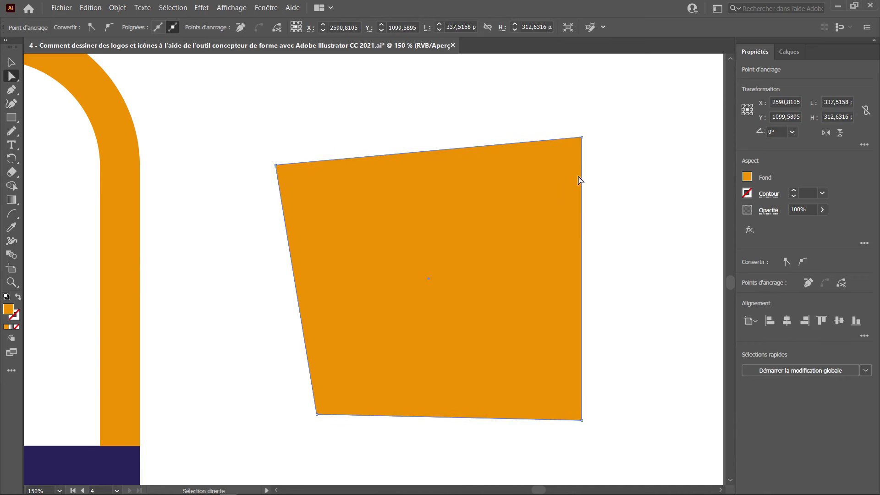
pyautogui.click(581, 138)
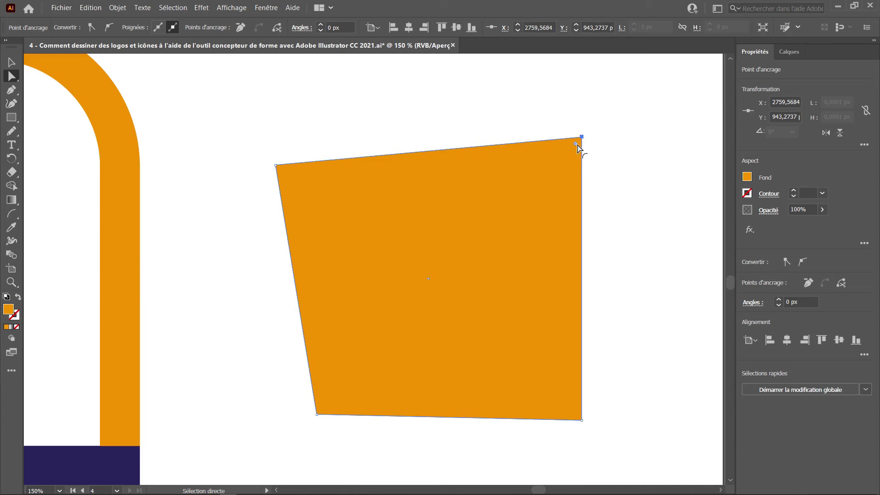
pyautogui.keyDown('shift'); pyautogui.click(582, 420); pyautogui.keyUp('shift')
pyautogui.moveTo(581, 420); pyautogui.dragTo(560, 303)
pyautogui.click(566, 305)
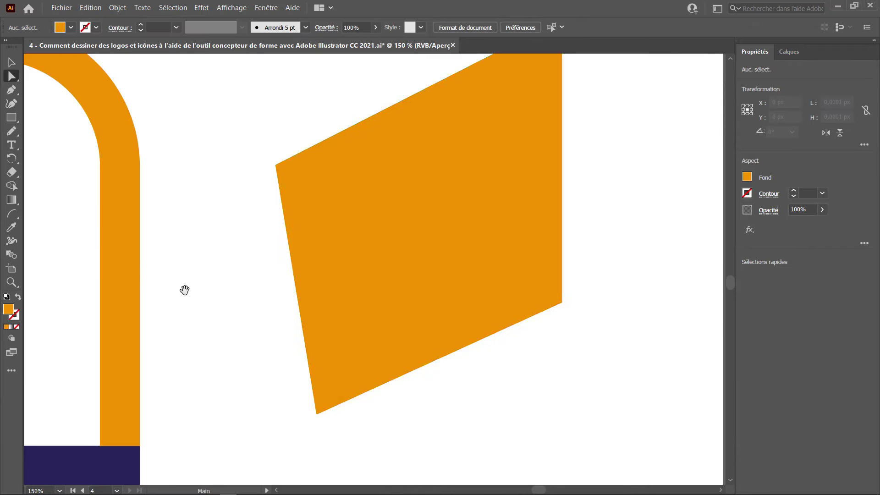
pyautogui.moveTo(184, 289); pyautogui.dragTo(483, 228)
# Select the four bottom anchors of the orange arch legs and nudge them up twice
pyautogui.click(439, 384)
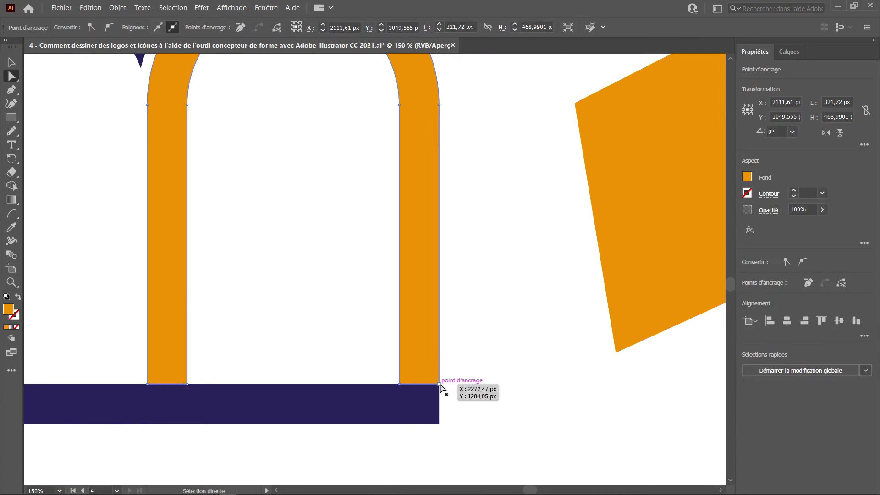
pyautogui.keyDown('shift'); pyautogui.click(403, 389); pyautogui.keyUp('shift')
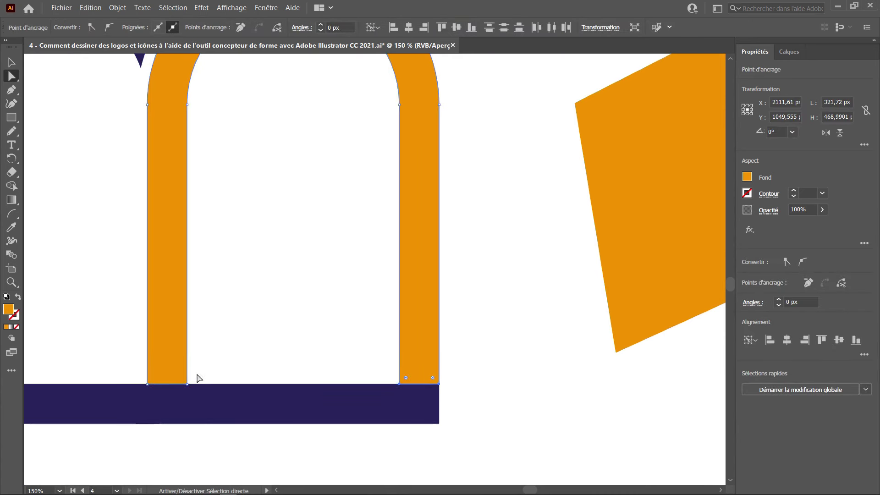
pyautogui.keyDown('shift'); pyautogui.click(187, 384); pyautogui.keyUp('shift')
pyautogui.keyDown('shift'); pyautogui.click(147, 384); pyautogui.keyUp('shift')
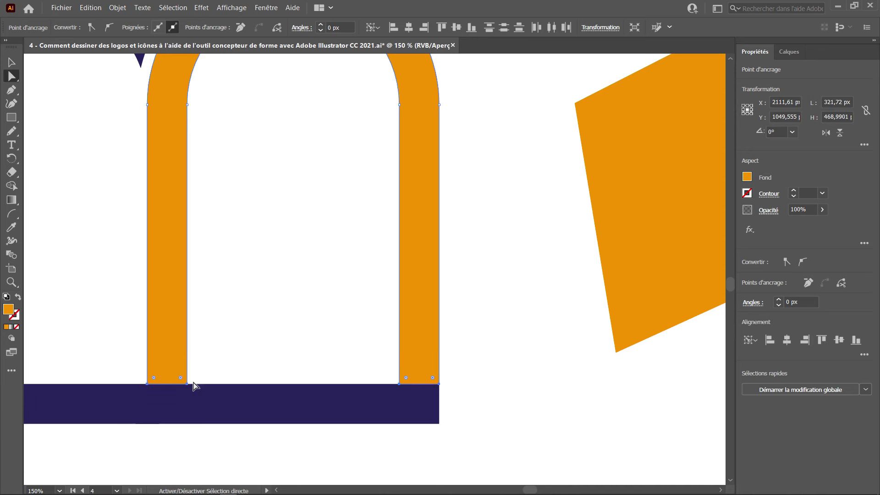
pyautogui.press('Up')
pyautogui.press('Up')
pyautogui.press('Up')
pyautogui.press('Up')
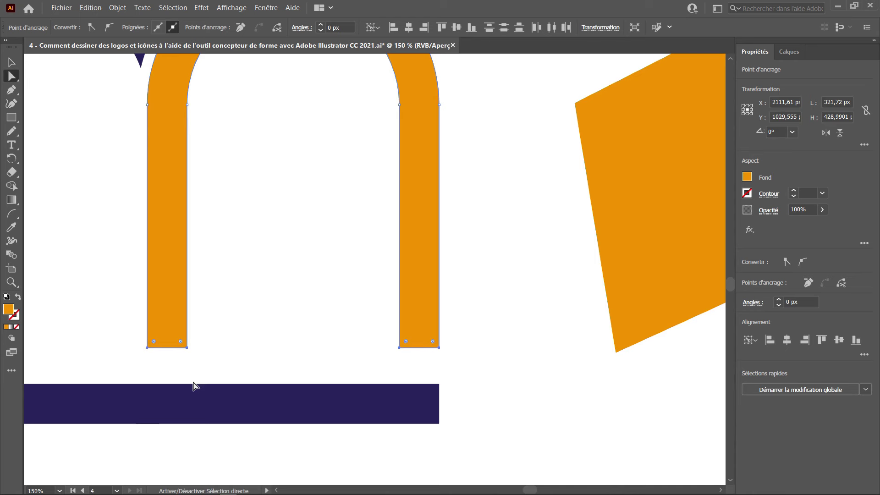
pyautogui.press('Up')
pyautogui.press('Up')
pyautogui.press('Up')
pyautogui.press('Up')
pyautogui.press('Up')
pyautogui.press('Up')
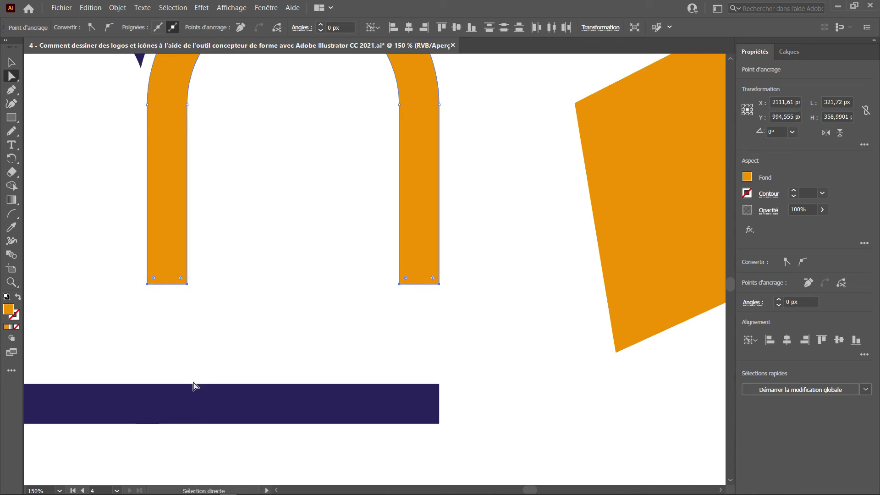
pyautogui.scroll(-3, 243, 277)
pyautogui.scroll(-2, 270, 284)
pyautogui.moveTo(269, 279)
pyautogui.mouseDown()
pyautogui.moveTo(291, 261)
pyautogui.moveTo(288, 273)
pyautogui.mouseUp()
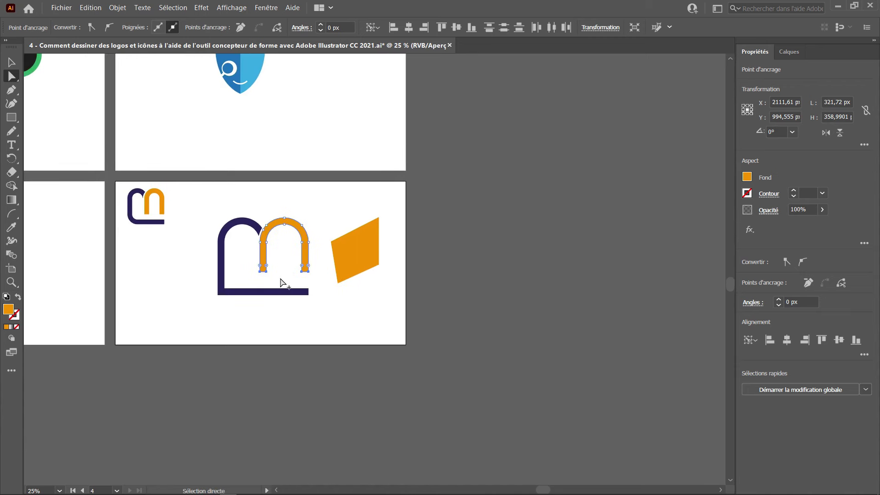
pyautogui.scroll(3, 281, 282)
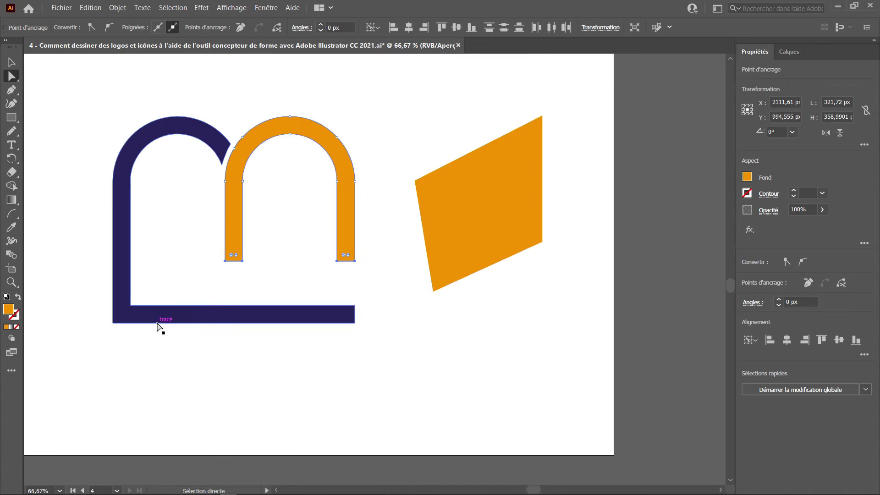
# Slightly round the orange parallelogram's top-right corner, leaving the top-left corner sharp
pyautogui.moveTo(94, 292); pyautogui.dragTo(194, 341)
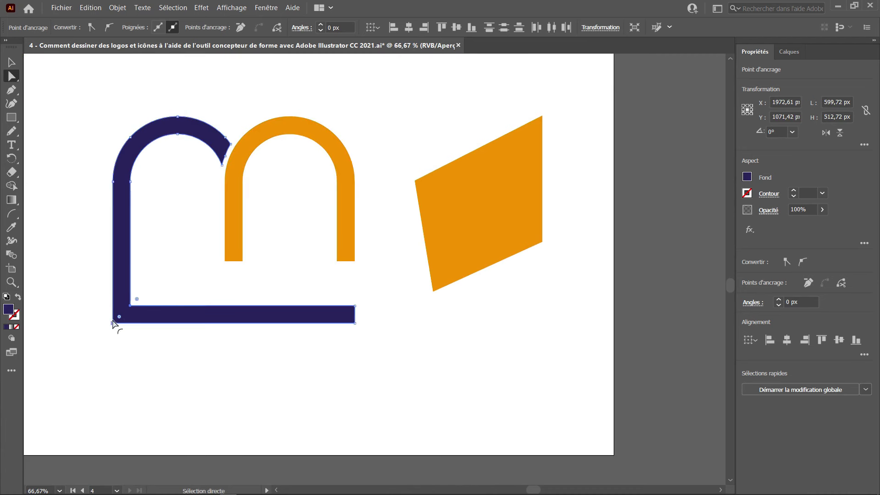
pyautogui.click(418, 182)
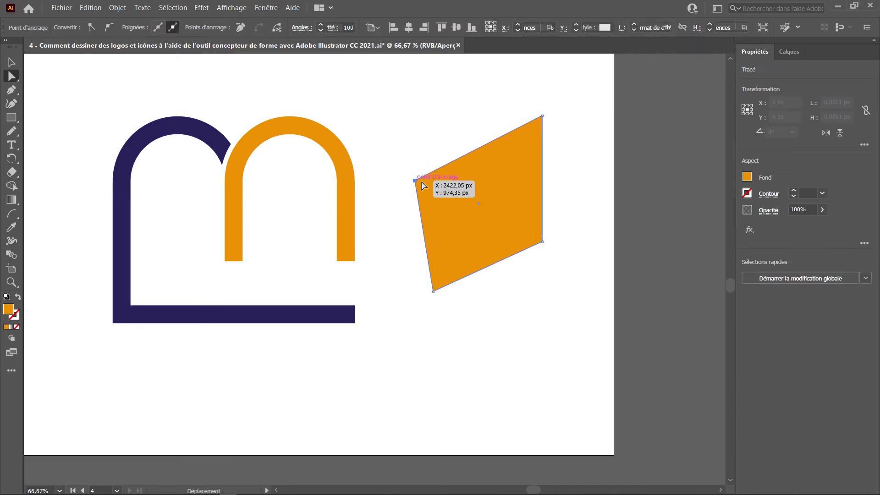
pyautogui.keyDown('alt'); pyautogui.scroll(3, 417, 185); pyautogui.keyUp('alt')
pyautogui.click(400, 180)
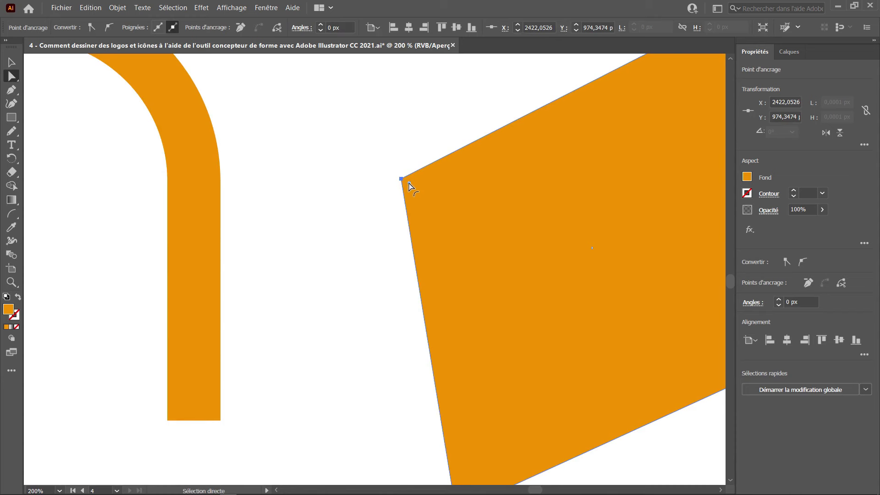
pyautogui.moveTo(409, 184)
pyautogui.mouseDown()
pyautogui.moveTo(536, 237)
pyautogui.moveTo(402, 178)
pyautogui.mouseUp()
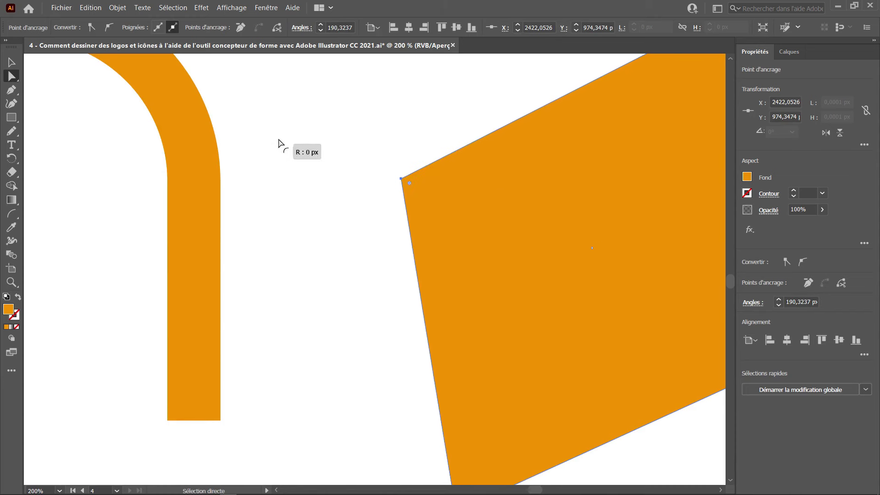
pyautogui.scroll(-2, 418, 211)
pyautogui.moveTo(471, 212); pyautogui.dragTo(384, 211)
pyautogui.moveTo(559, 74); pyautogui.dragTo(288, 216)
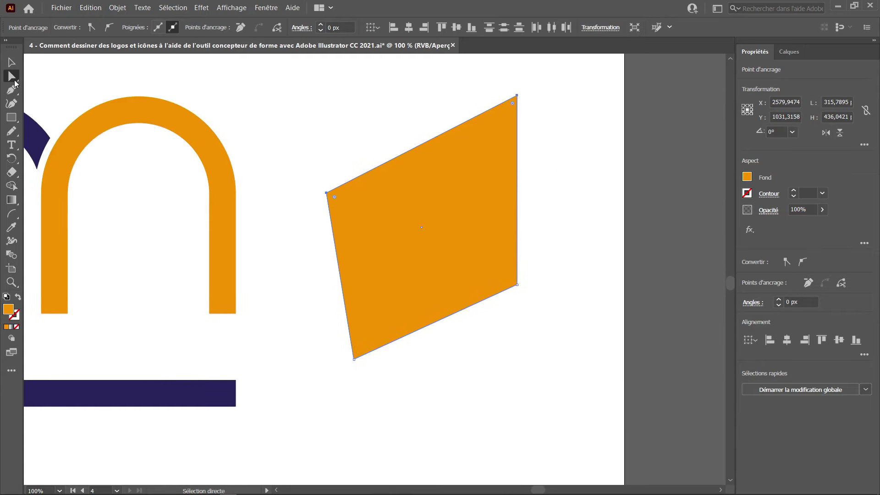
pyautogui.moveTo(512, 103); pyautogui.dragTo(510, 107)
pyautogui.moveTo(581, 79); pyautogui.dragTo(437, 310)
# Round the dark purple shape's bottom-left corner with the live-corner widget, then ease it back slightly
pyautogui.moveTo(206, 318); pyautogui.dragTo(386, 263)
pyautogui.click(386, 263)
pyautogui.moveTo(114, 308)
pyautogui.mouseDown()
pyautogui.moveTo(186, 310)
pyautogui.moveTo(182, 397)
pyautogui.mouseUp()
pyautogui.moveTo(159, 321); pyautogui.dragTo(231, 289)
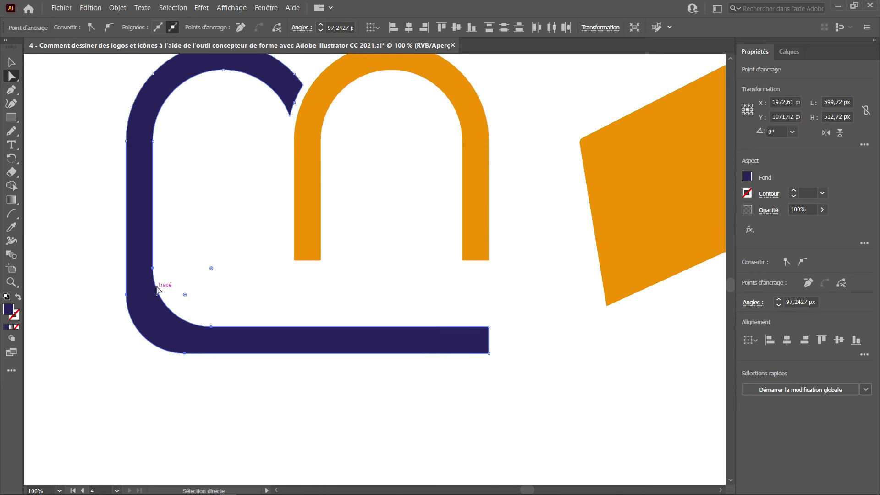
pyautogui.moveTo(212, 268); pyautogui.dragTo(188, 297)
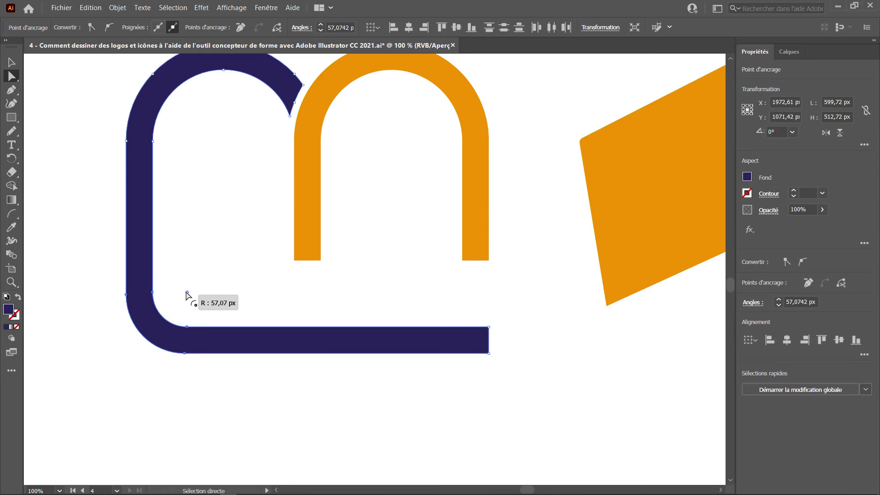
pyautogui.scroll(-4, 232, 301)
pyautogui.scroll(1, 266, 326)
pyautogui.scroll(1, 276, 334)
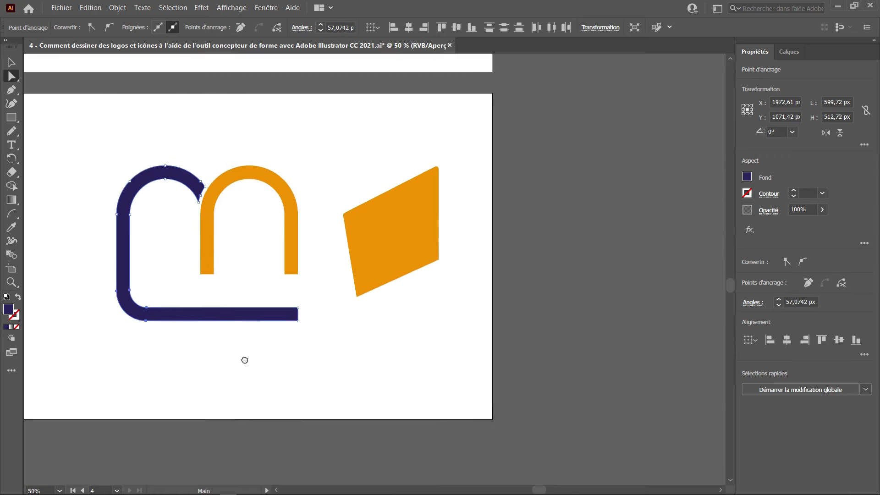
# Marquee-select the orange arch's bottom leg anchors and drag them a few pixels down
pyautogui.moveTo(276, 334); pyautogui.dragTo(289, 373)
pyautogui.scroll(-1, 256, 316)
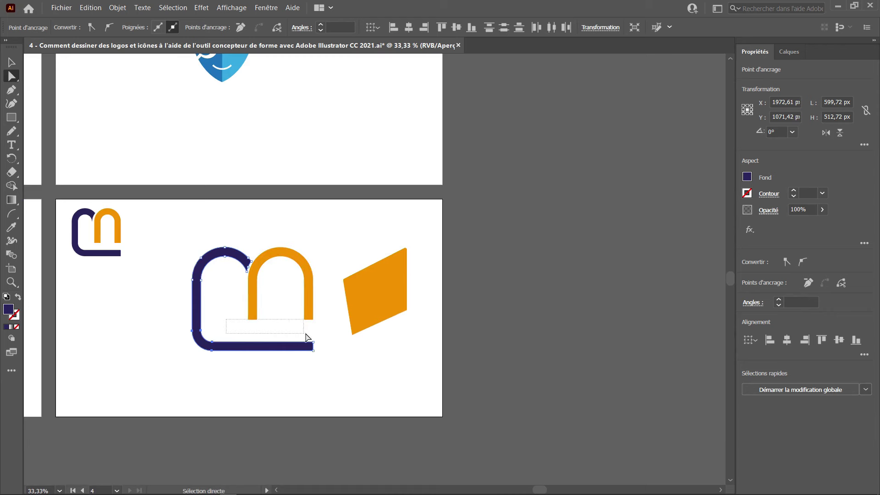
pyautogui.moveTo(229, 323); pyautogui.dragTo(342, 316)
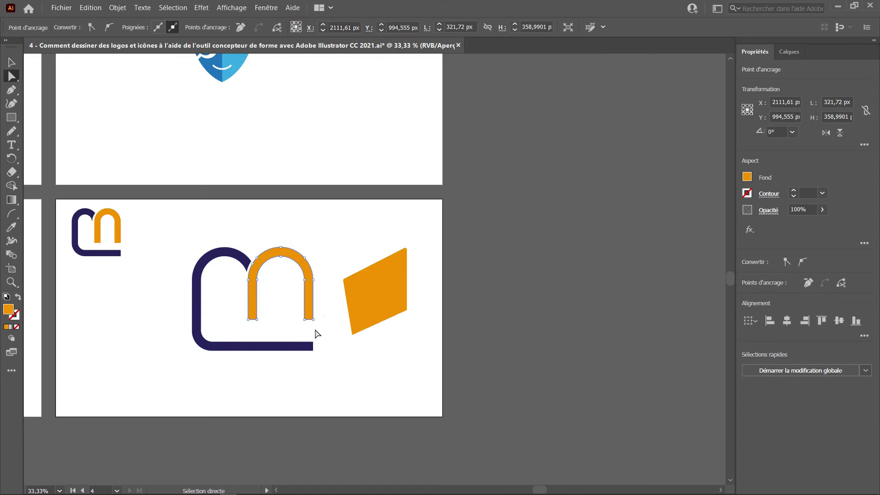
pyautogui.moveTo(236, 335); pyautogui.dragTo(339, 315)
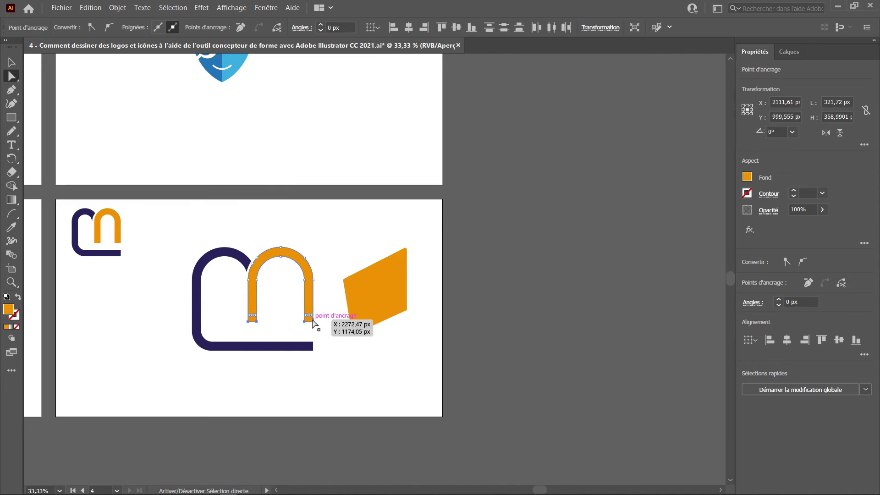
pyautogui.moveTo(313, 323); pyautogui.dragTo(313, 323)
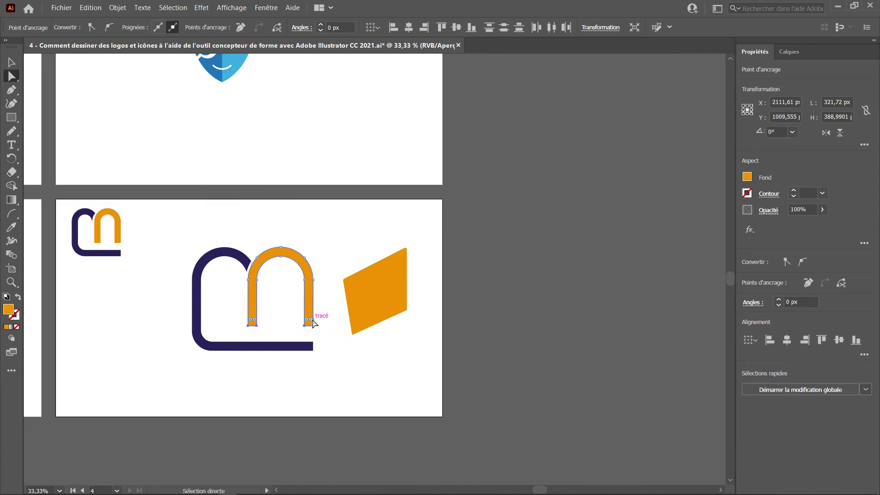
pyautogui.click(323, 357)
pyautogui.keyDown('alt'); pyautogui.scroll(-2, 338, 357); pyautogui.keyUp('alt')
pyautogui.keyDown('alt'); pyautogui.scroll(2, 373, 344); pyautogui.keyUp('alt')
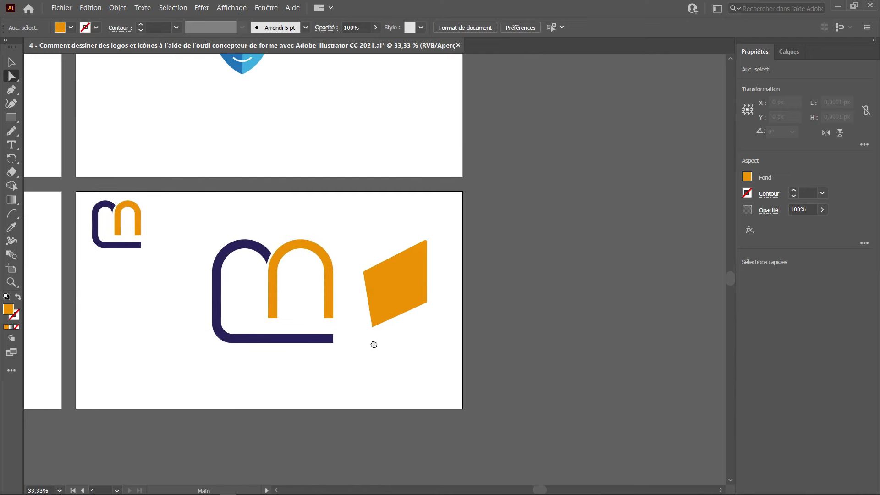
pyautogui.click(435, 304)
# Delete the orange parallelogram, then zoom out and center all four artboards in view
pyautogui.press('Delete')
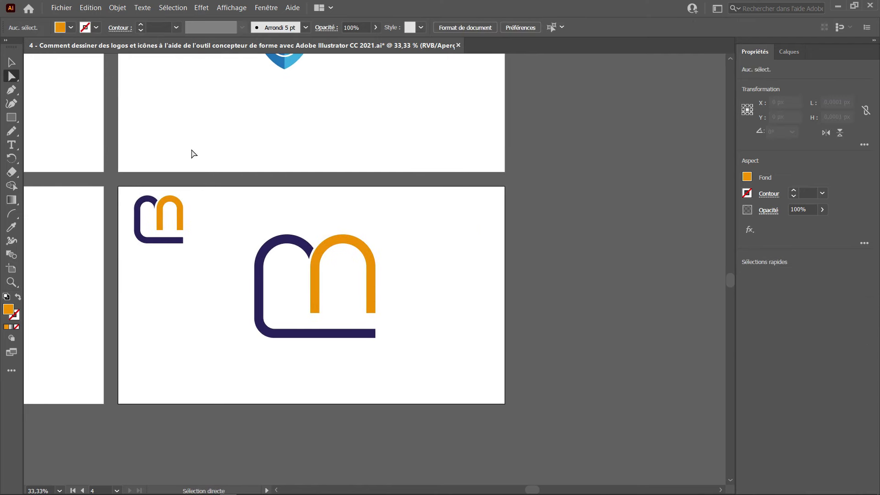
pyautogui.keyDown('alt'); pyautogui.scroll(-2, 544, 198); pyautogui.keyUp('alt')
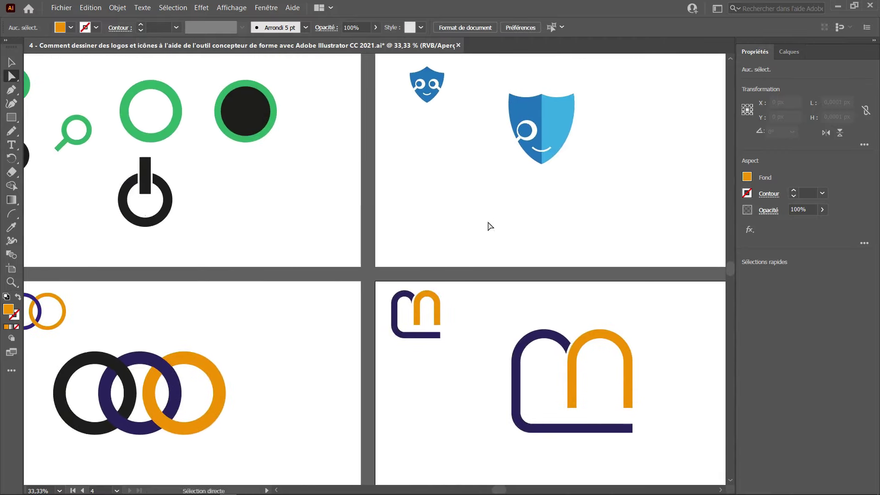
pyautogui.scroll(1, 501, 236)
pyautogui.keyDown('alt'); pyautogui.scroll(1, 502, 238); pyautogui.keyUp('alt')
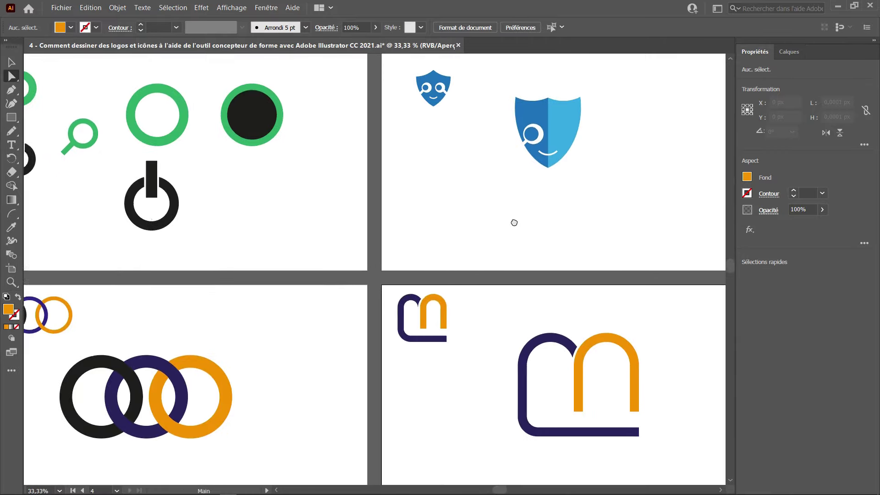
pyautogui.keyDown('alt'); pyautogui.scroll(-1, 514, 229); pyautogui.keyUp('alt')
pyautogui.moveTo(519, 227); pyautogui.dragTo(494, 202)
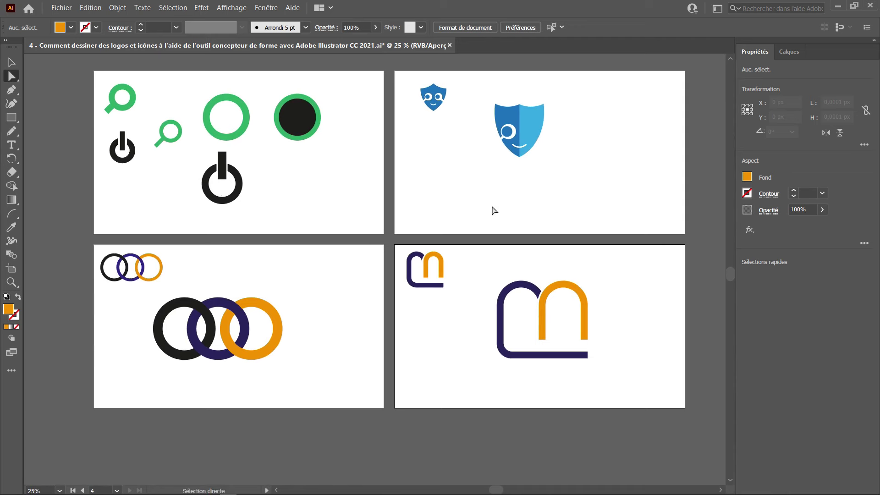